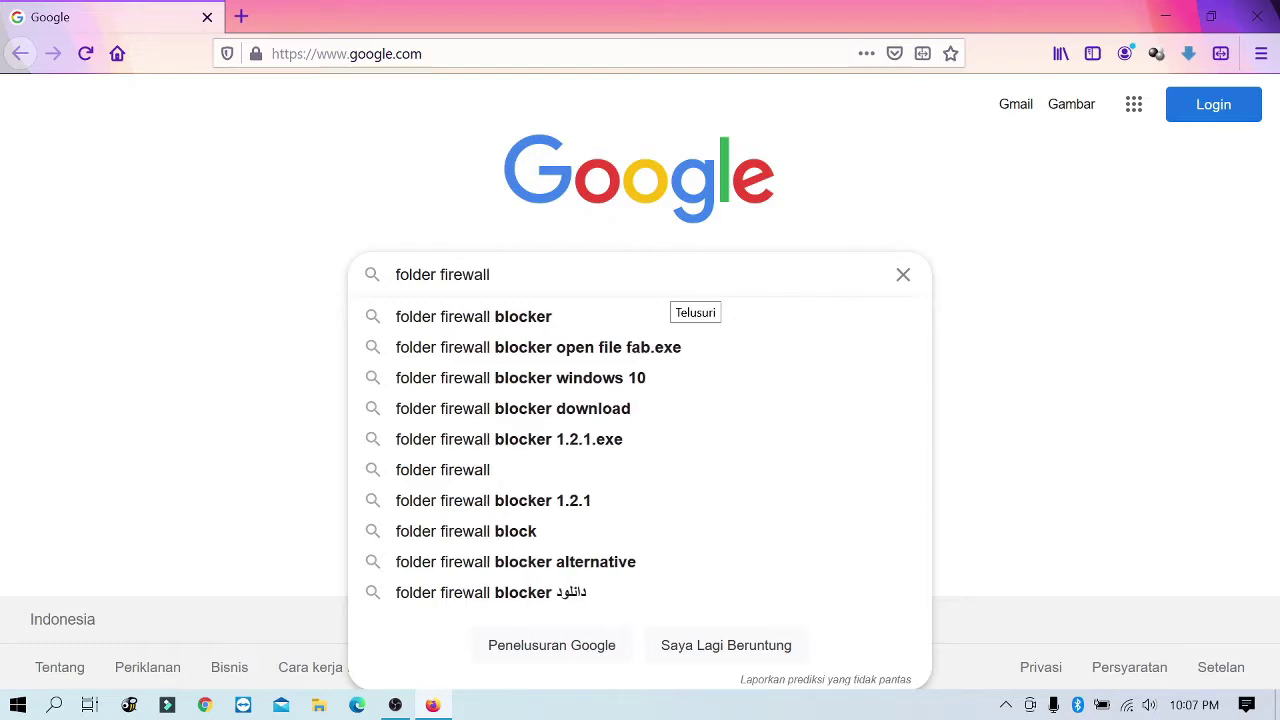
# Step: Search Google for "folder firewall blocker" and save Folder Firewall Blocker 1.2.1.exe from its MajorGeeks download page
pyautogui.press('Down')
pyautogui.press('Return')
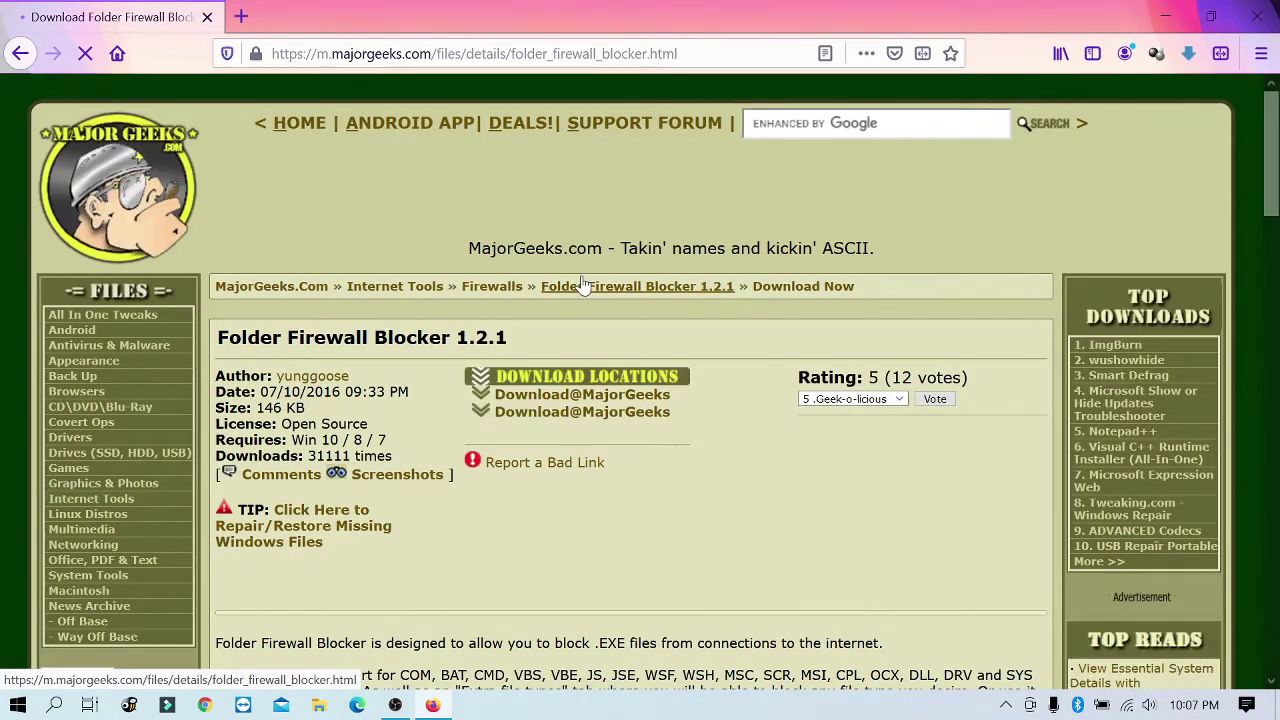
pyautogui.scroll(-5, 600, 463)
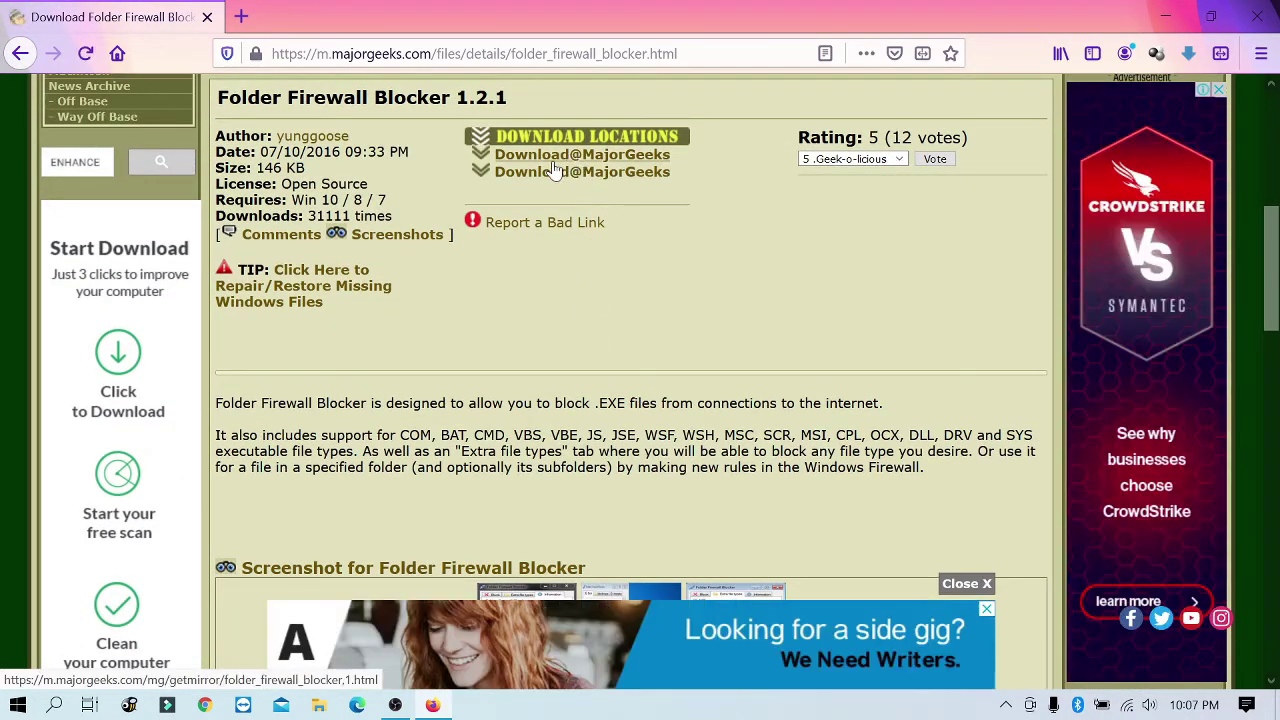
pyautogui.click(557, 163)
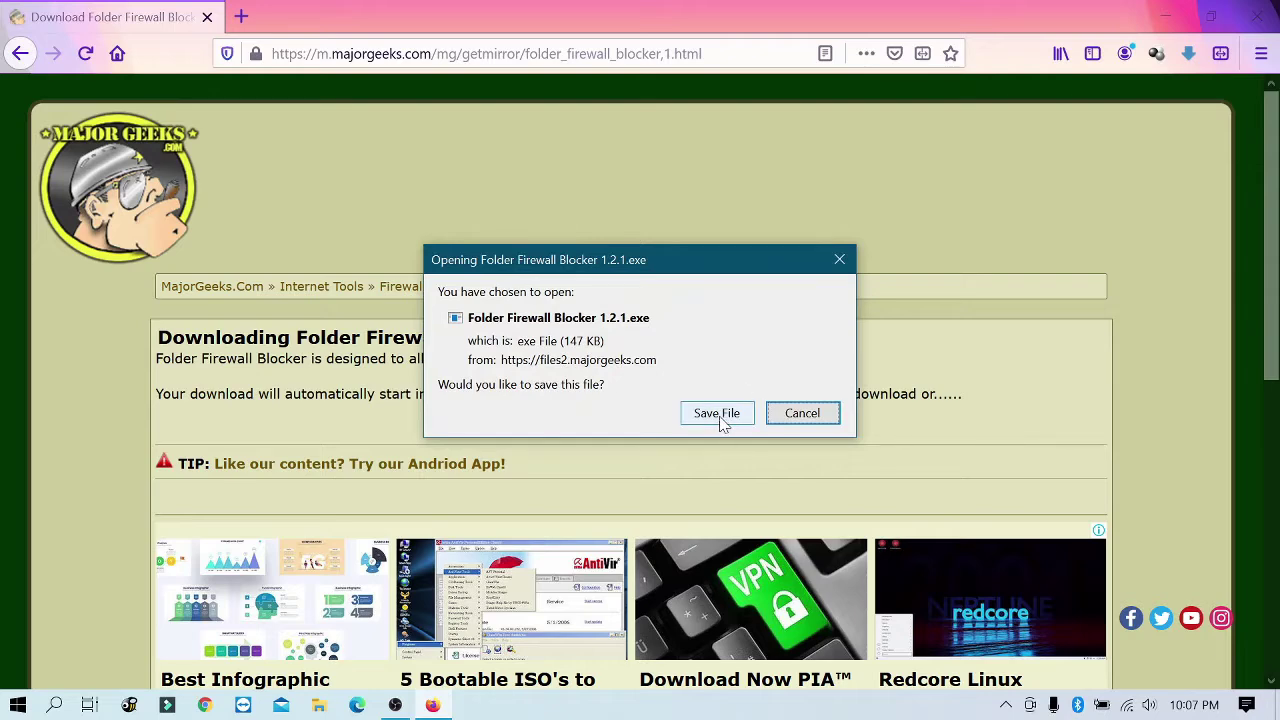
pyautogui.click(718, 413)
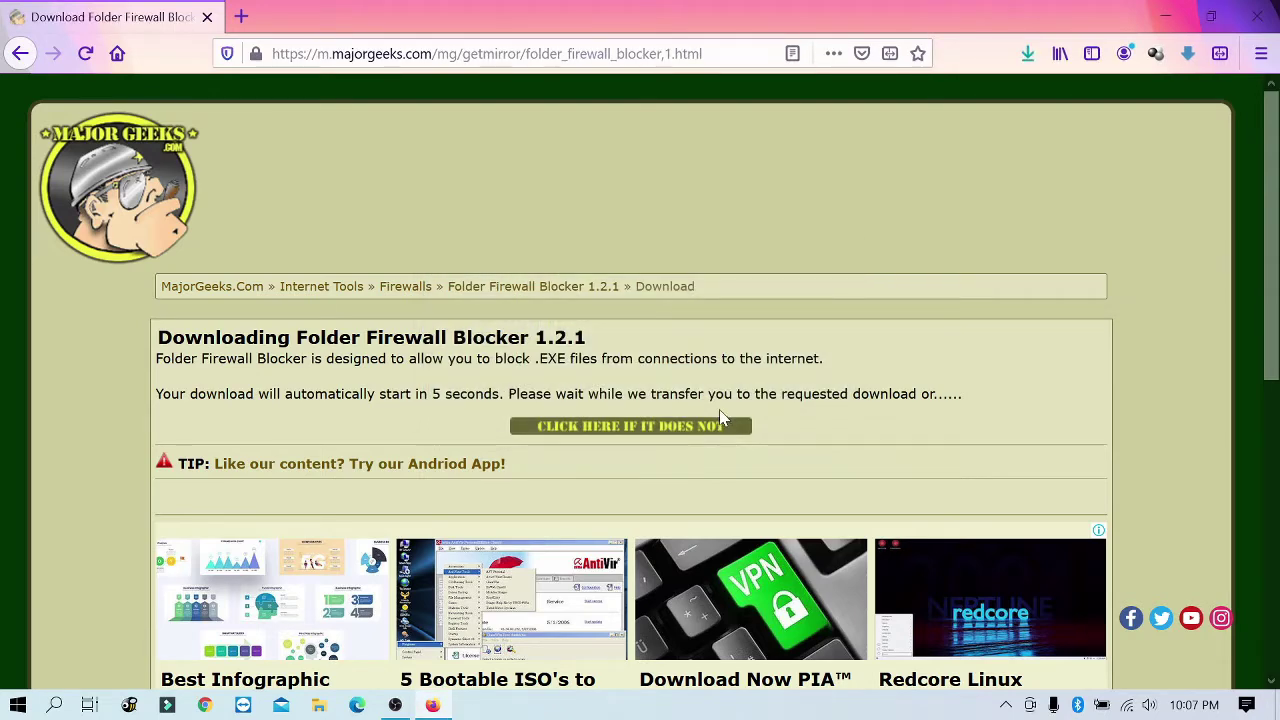
# Step: Run Folder Firewall Blocker 1.2.1.exe from its download folder and enable subfolder scanning in it
pyautogui.click(1027, 53)
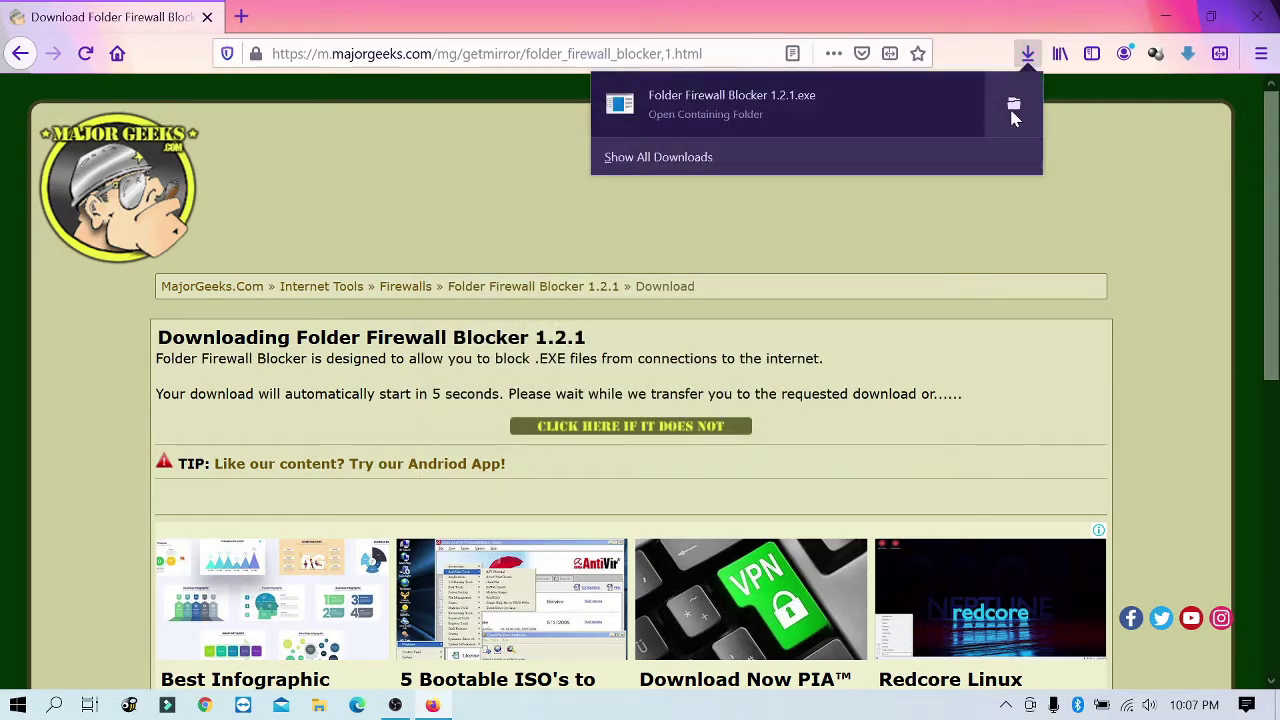
pyautogui.click(1013, 105)
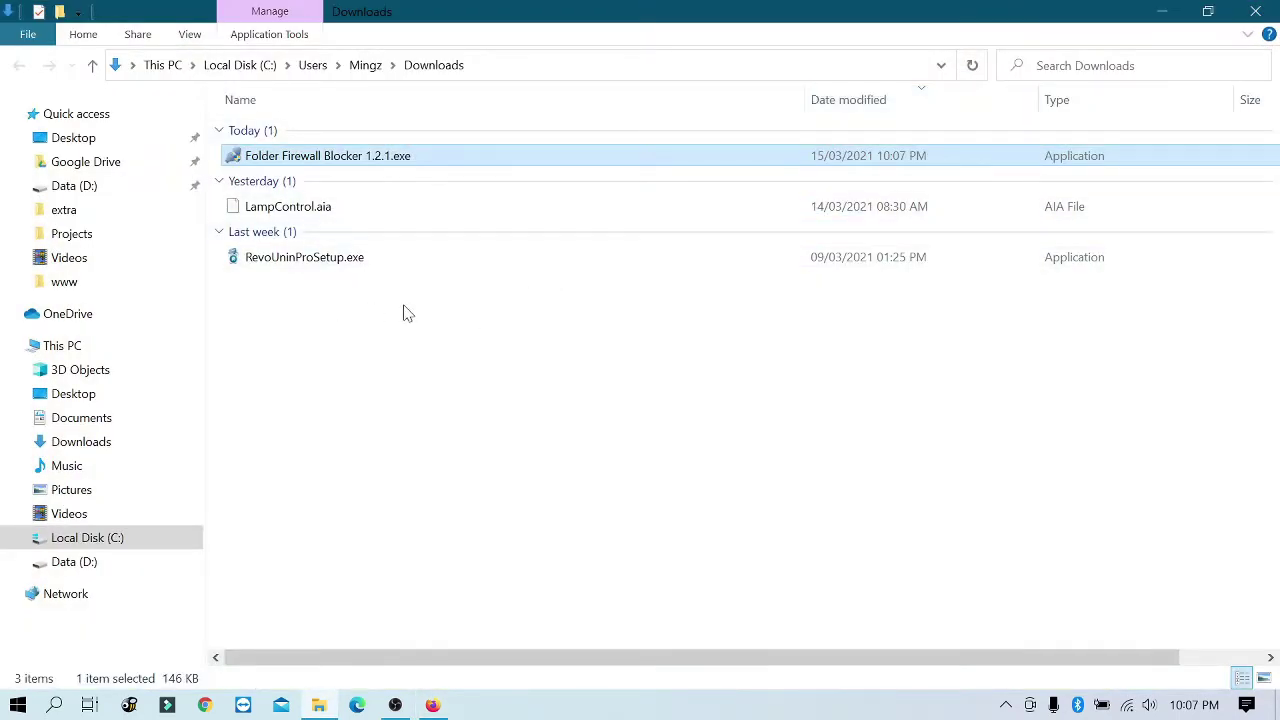
pyautogui.rightClick(380, 167)
pyautogui.click(436, 180)
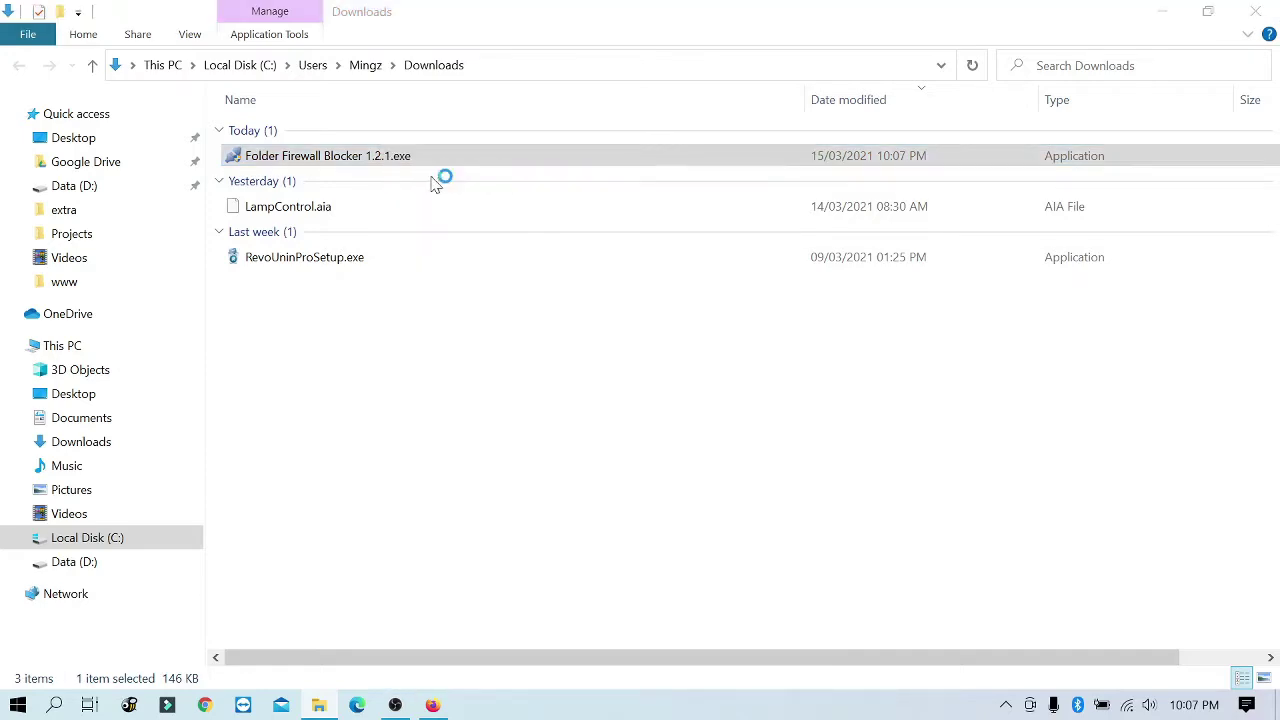
pyautogui.click(1160, 12)
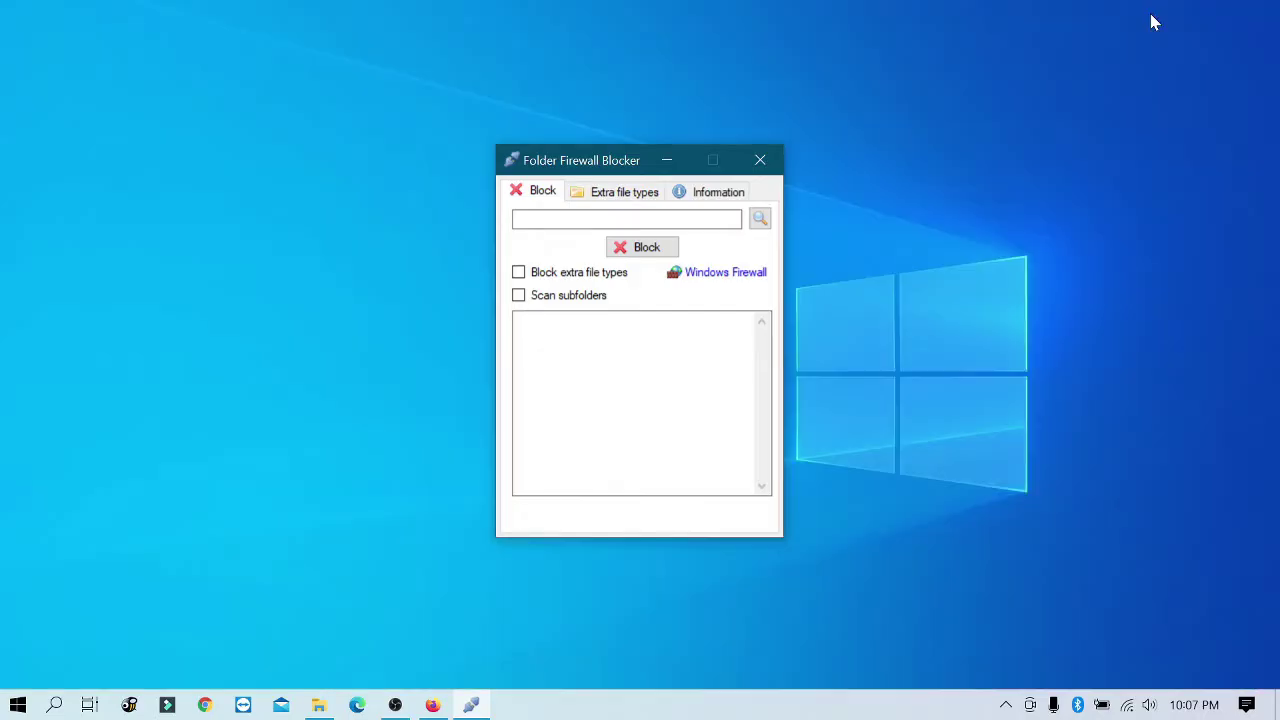
pyautogui.click(1065, 162)
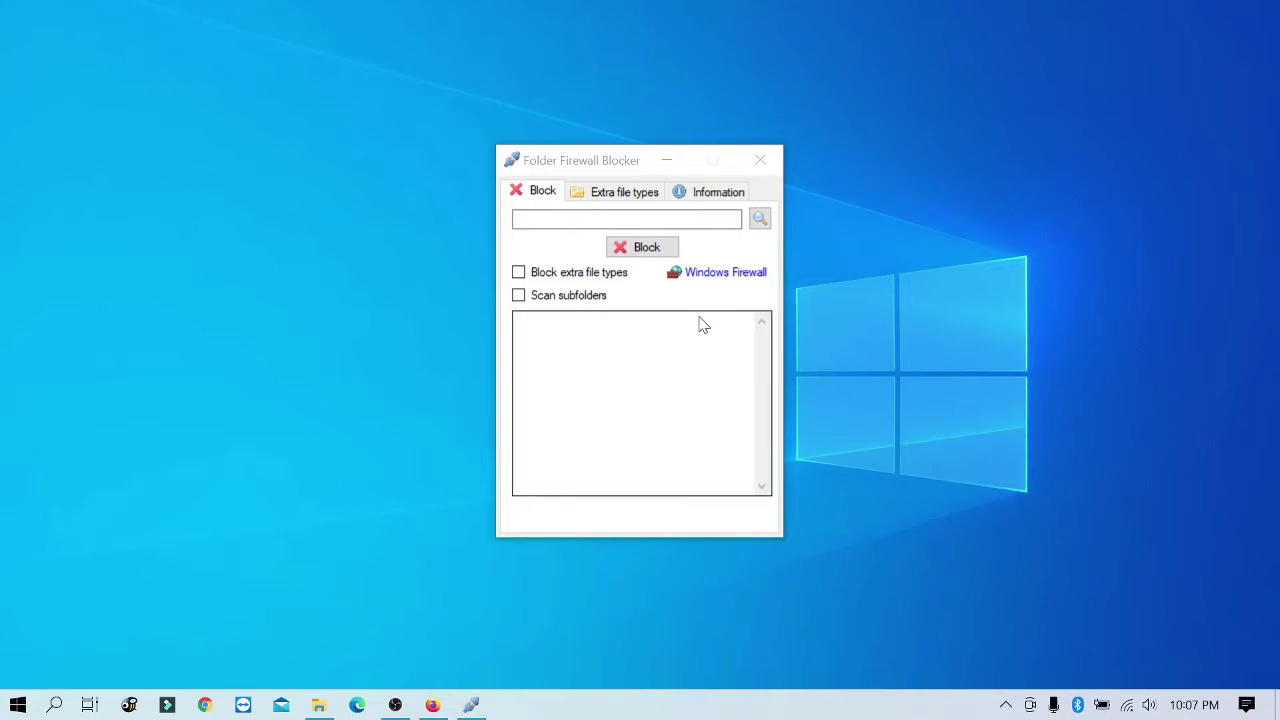
pyautogui.click(580, 297)
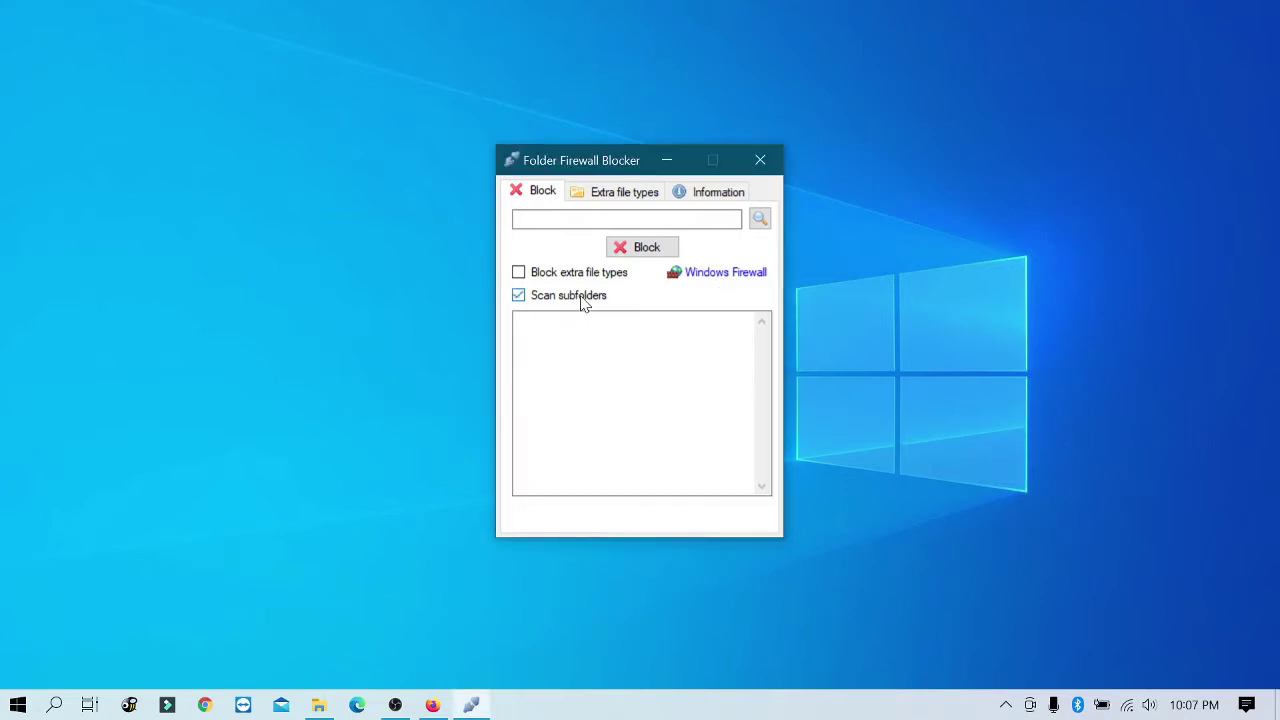
# Step: Open Windows Firewall from Folder Firewall Blocker and review the existing inbound and outbound rules
pyautogui.click(680, 281)
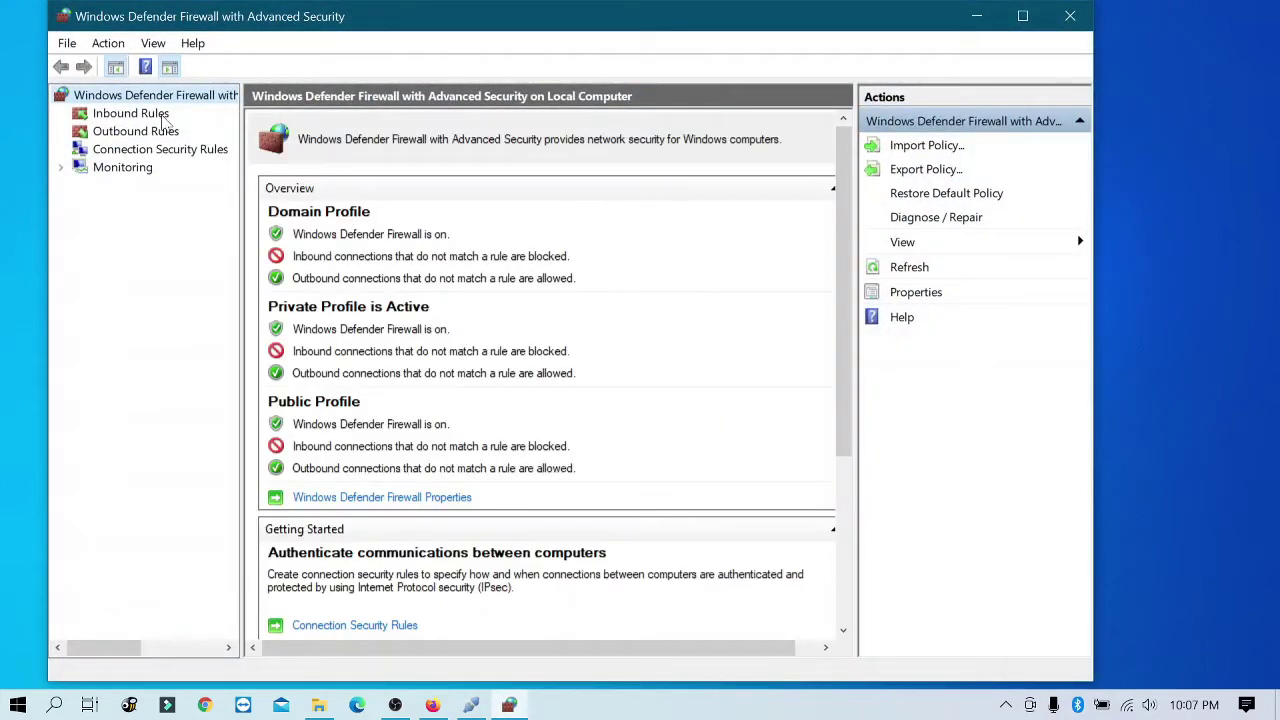
pyautogui.click(151, 115)
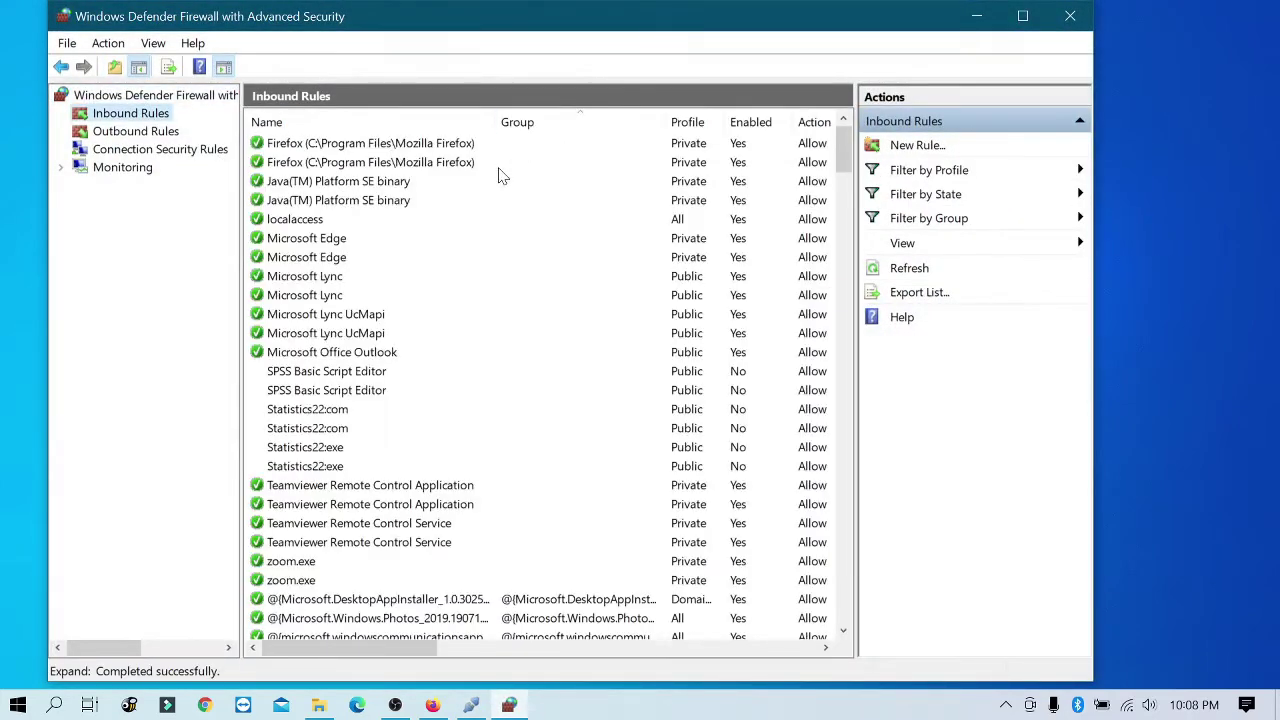
pyautogui.click(150, 133)
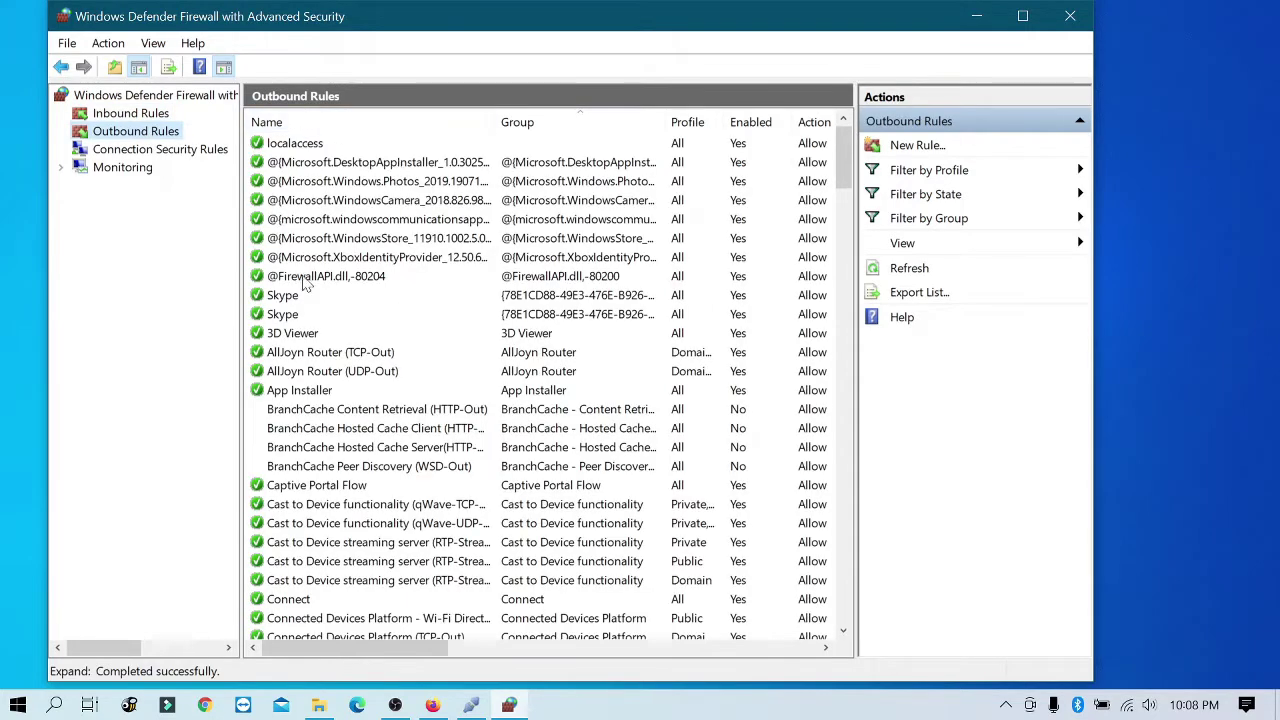
pyautogui.click(100, 114)
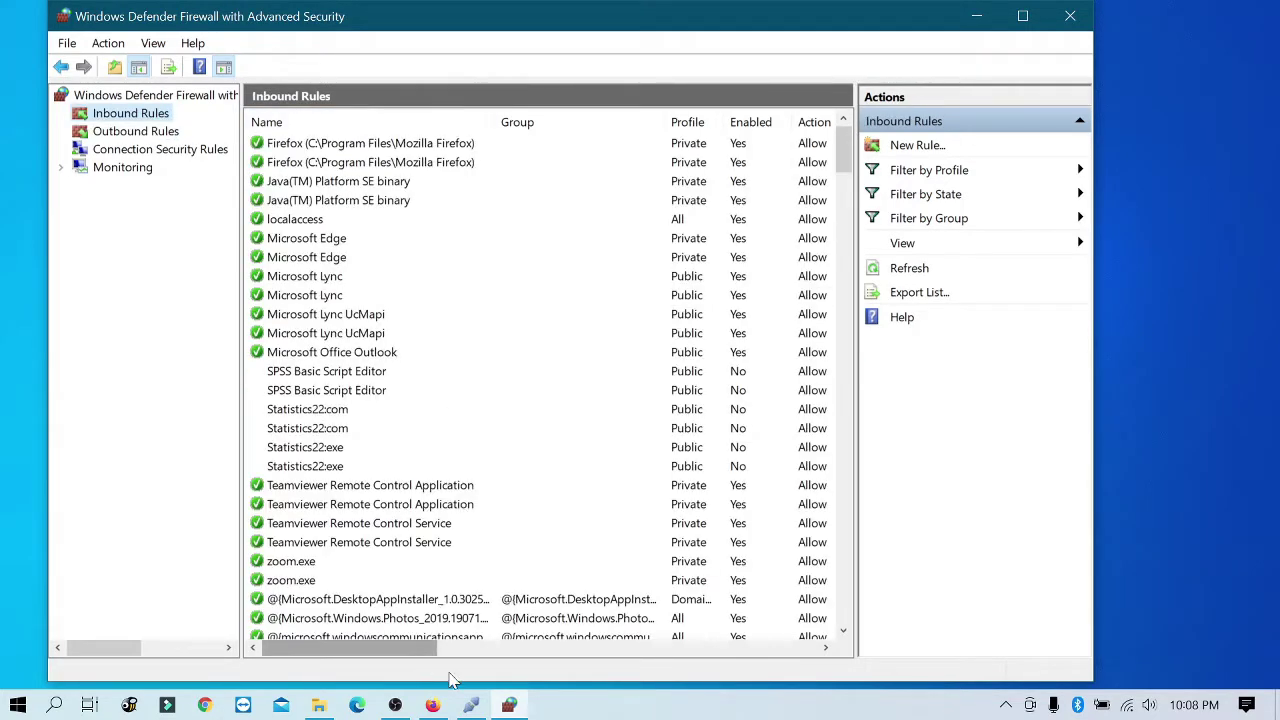
# Step: In Folder Firewall Blocker, block all incoming and outgoing connections of every executable in C:\Program Files\Mozilla Firefox
pyautogui.click(480, 712)
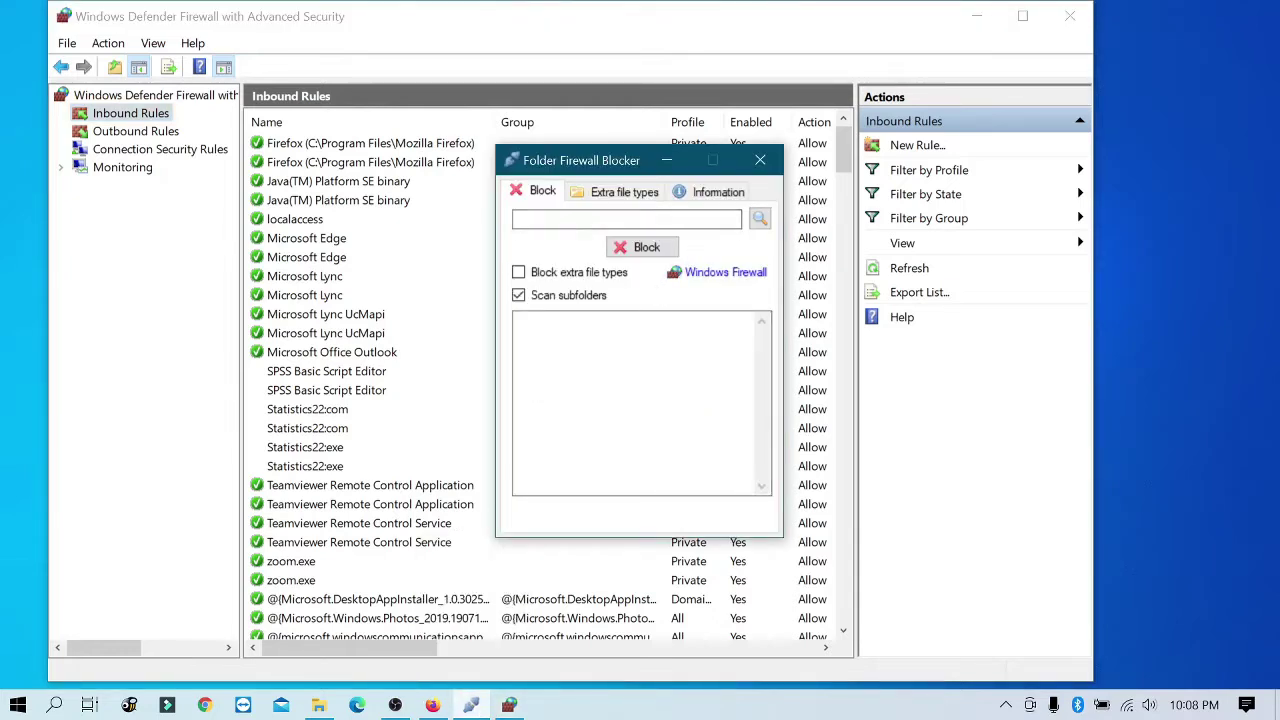
pyautogui.click(760, 219)
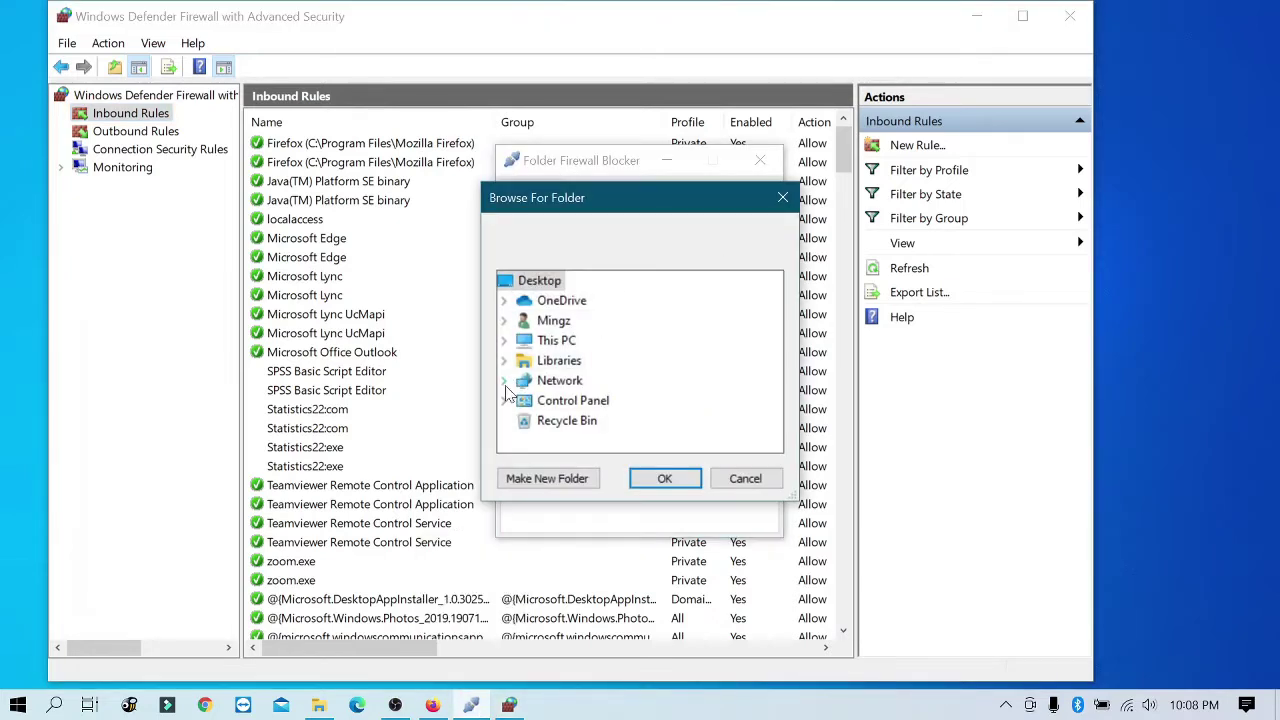
pyautogui.click(503, 340)
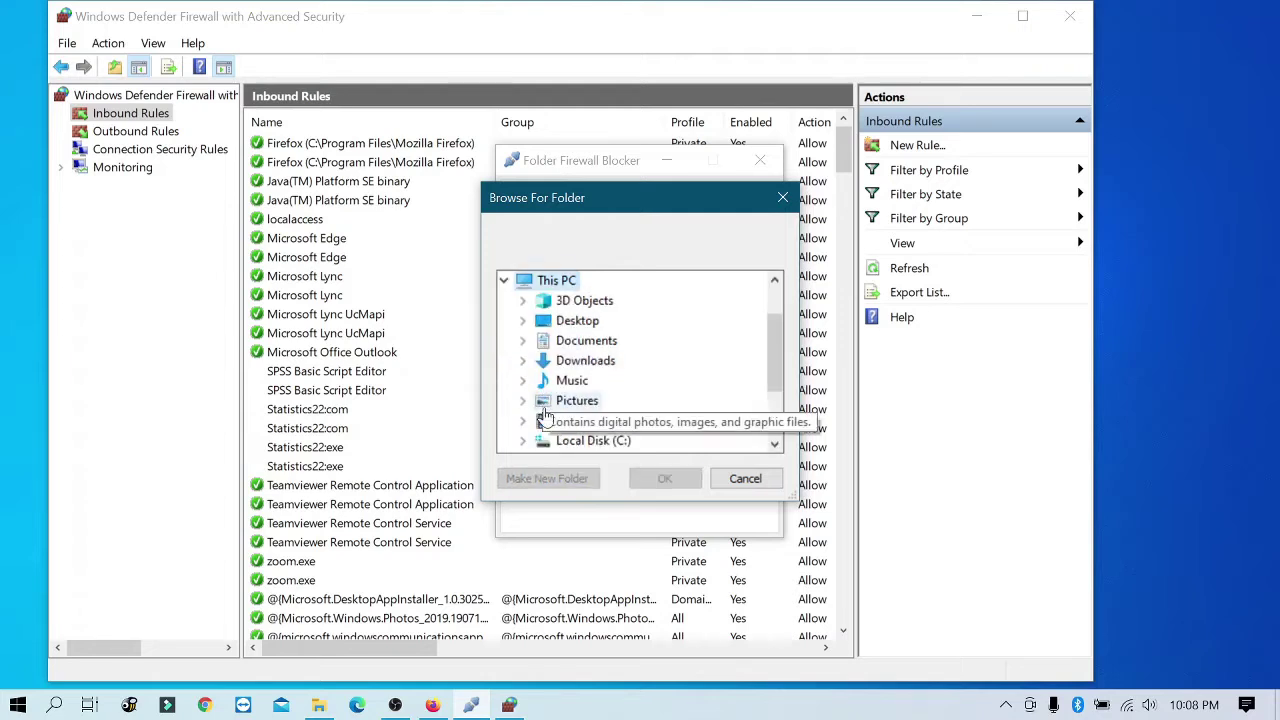
pyautogui.click(531, 444)
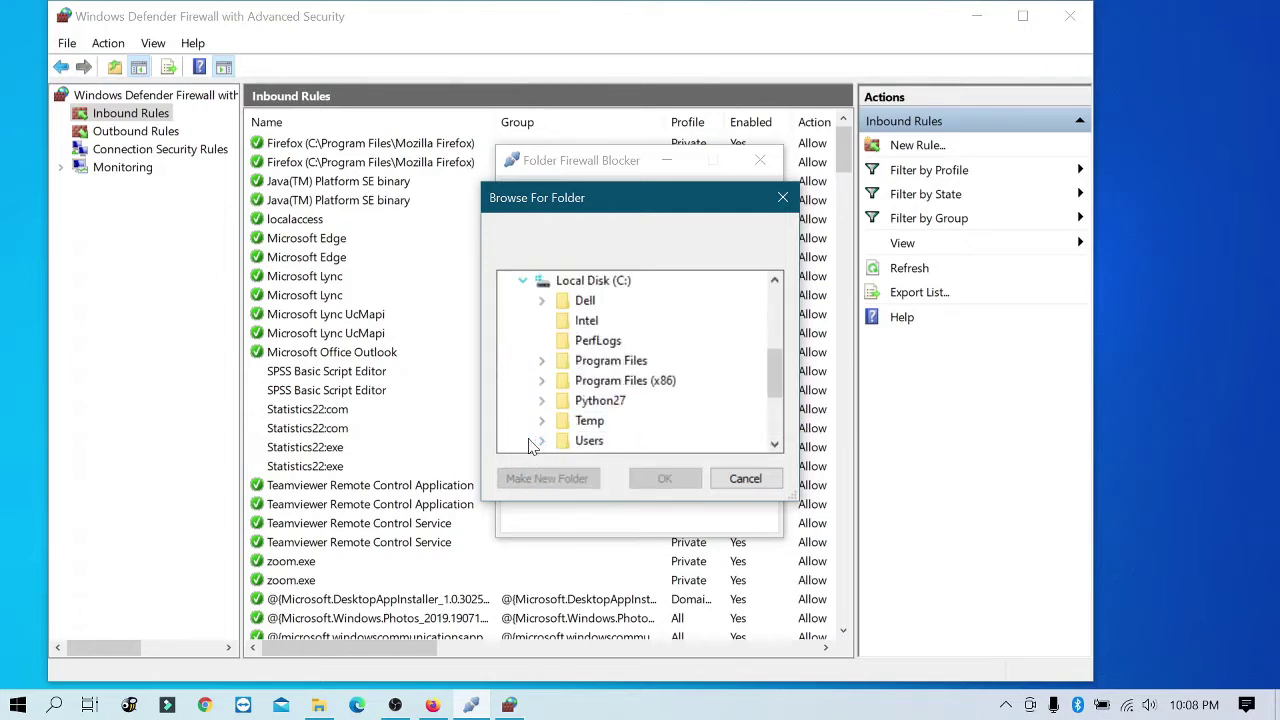
pyautogui.click(542, 362)
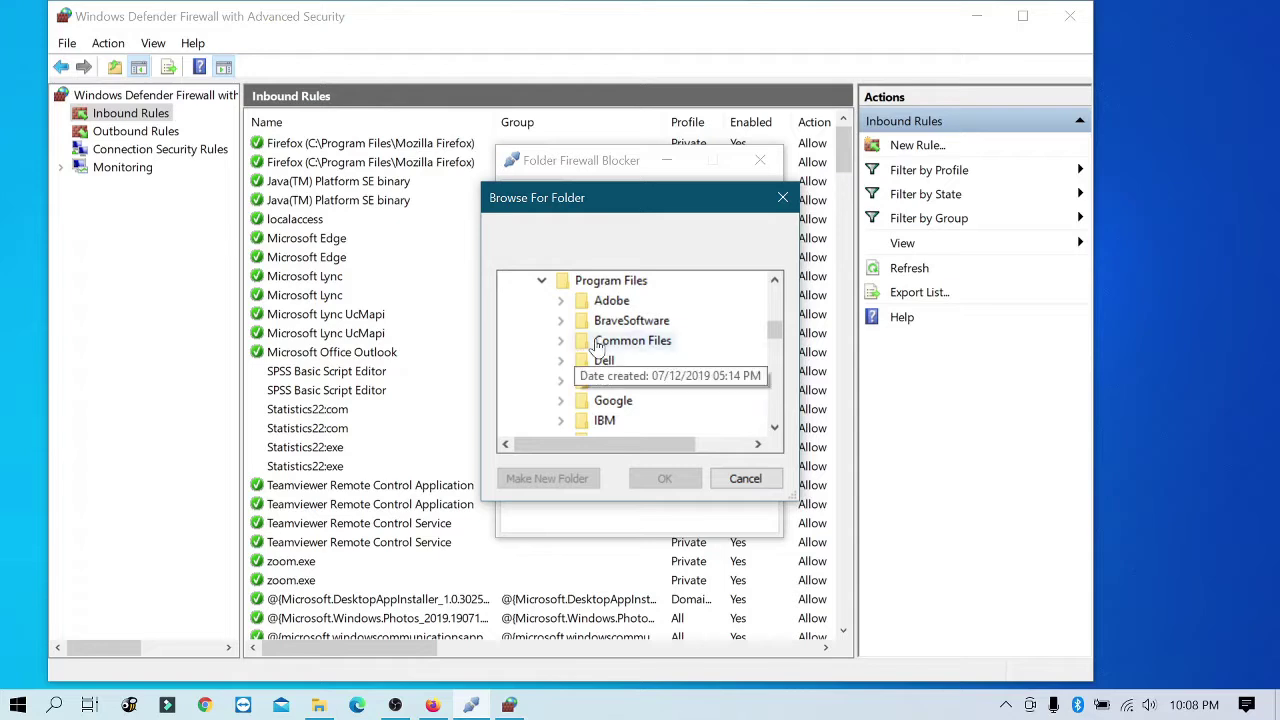
pyautogui.scroll(-3, 689, 342)
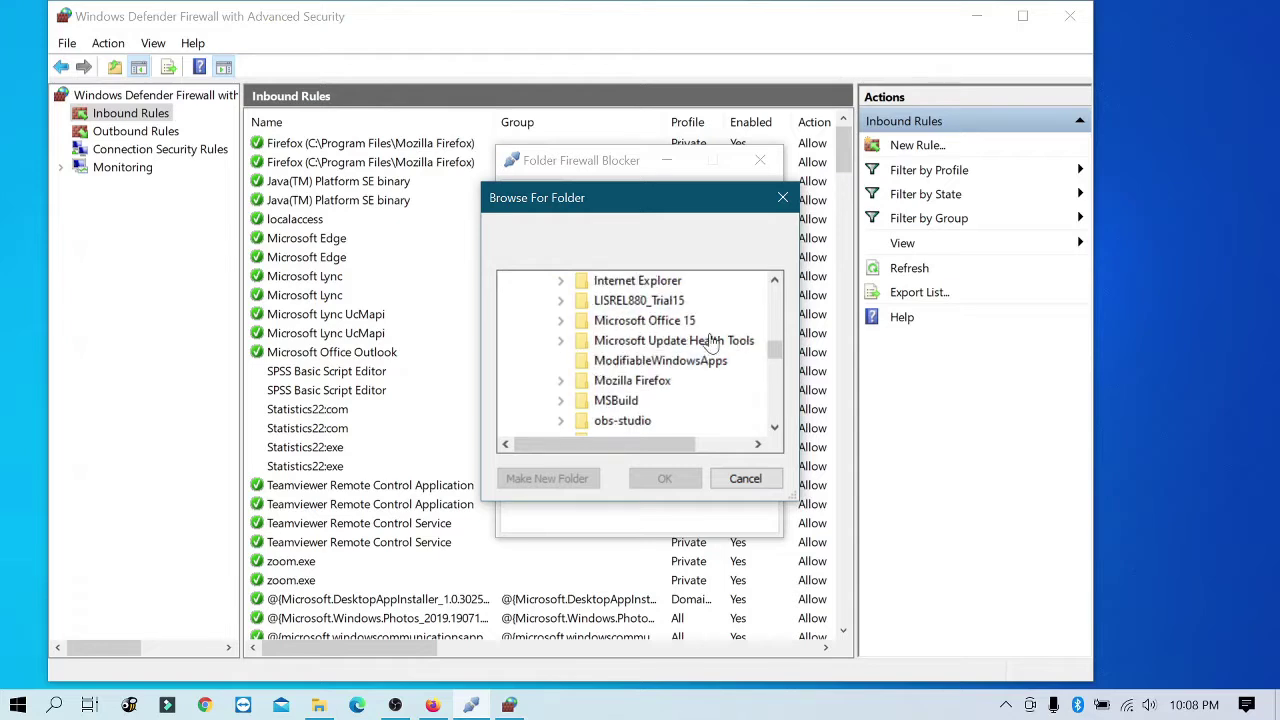
pyautogui.doubleClick(620, 381)
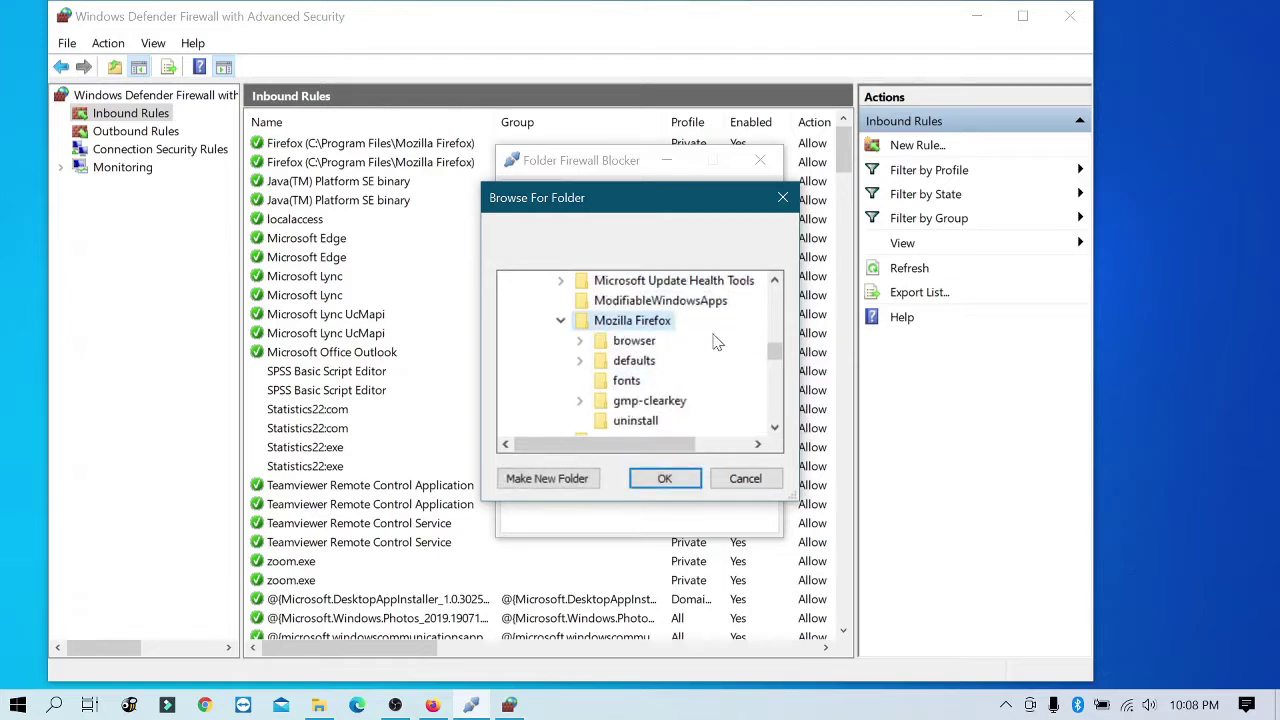
pyautogui.click(666, 481)
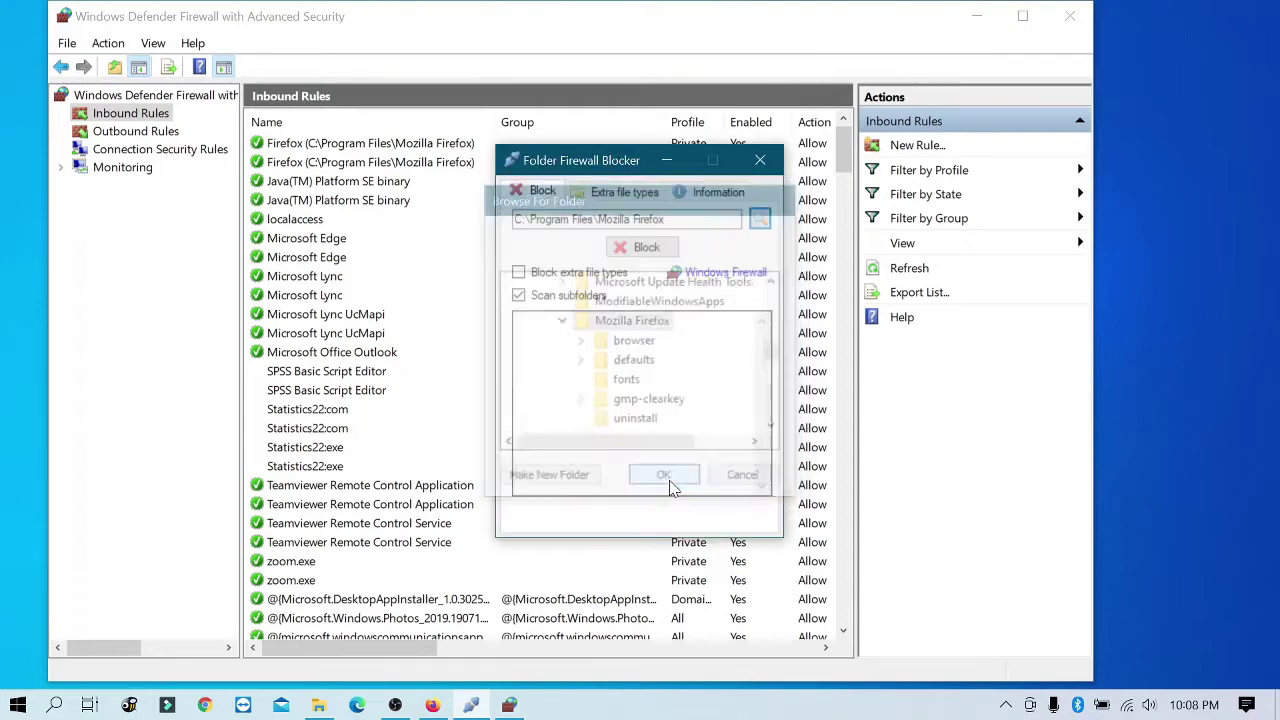
pyautogui.click(632, 255)
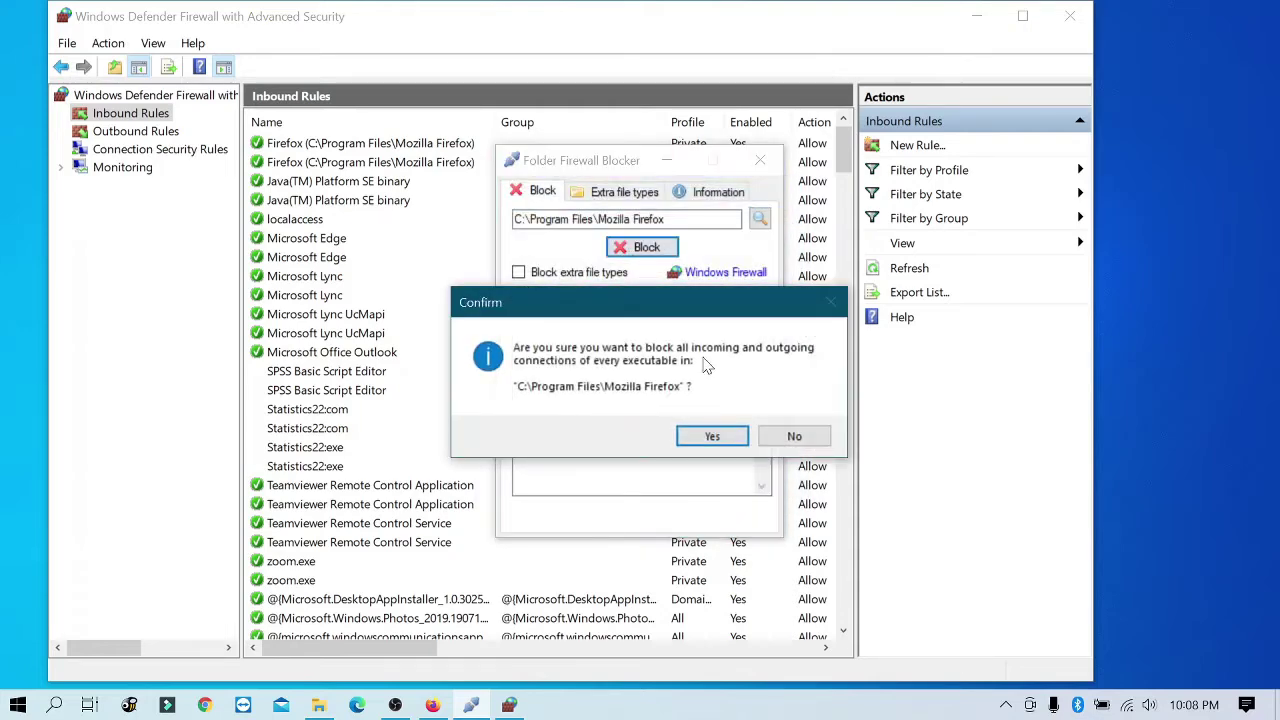
pyautogui.click(712, 437)
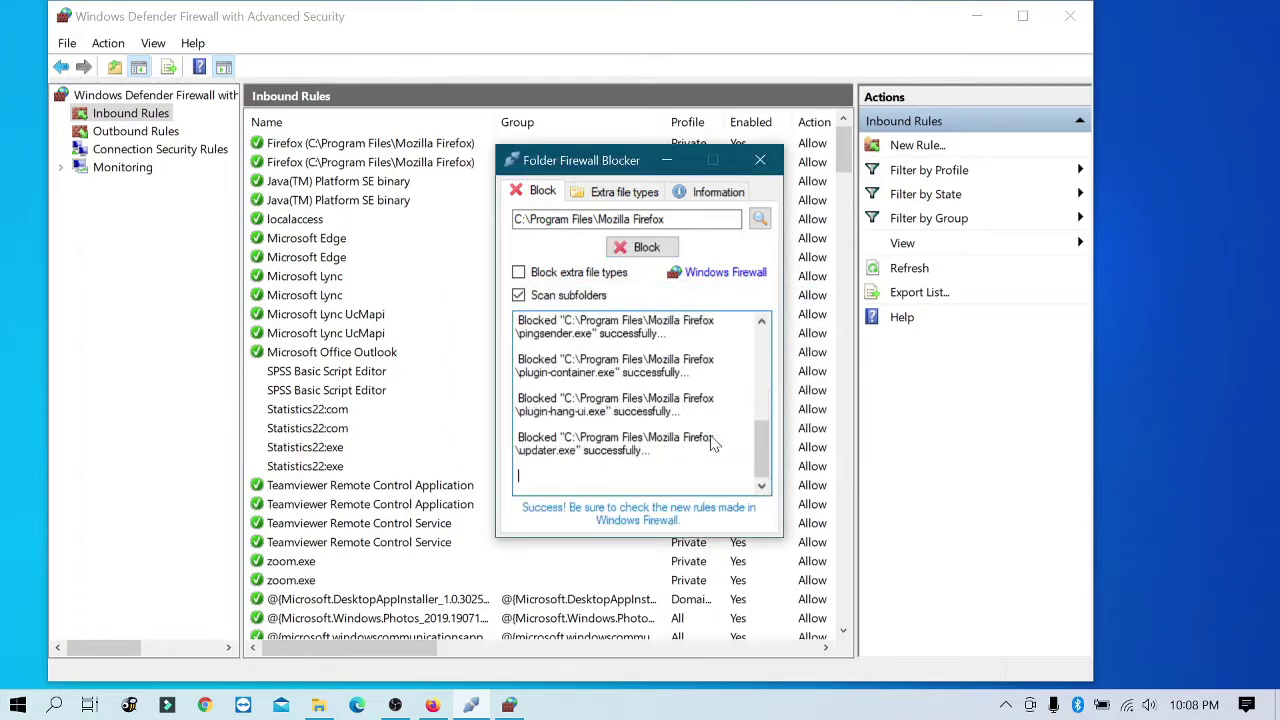
# Step: Check the outbound and inbound firewall rules for the Mozilla Firefox blocks, and reload the MajorGeeks page in Firefox to test them
pyautogui.click(100, 135)
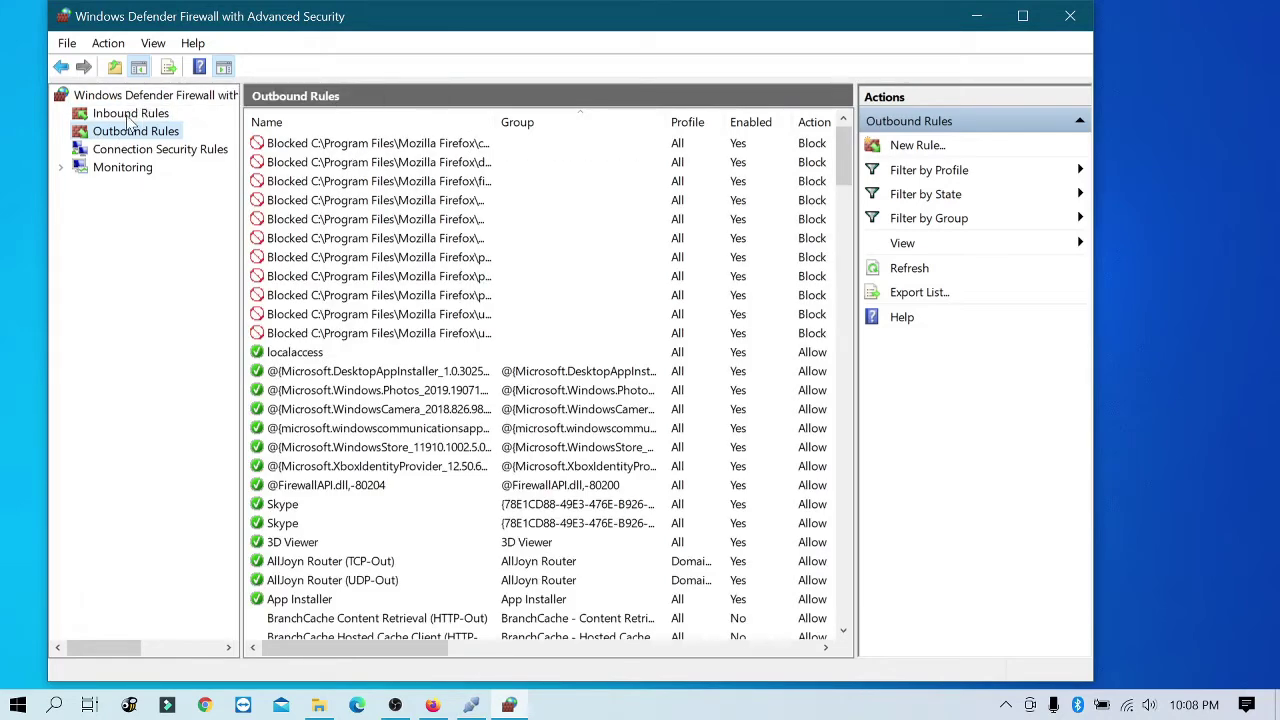
pyautogui.click(130, 117)
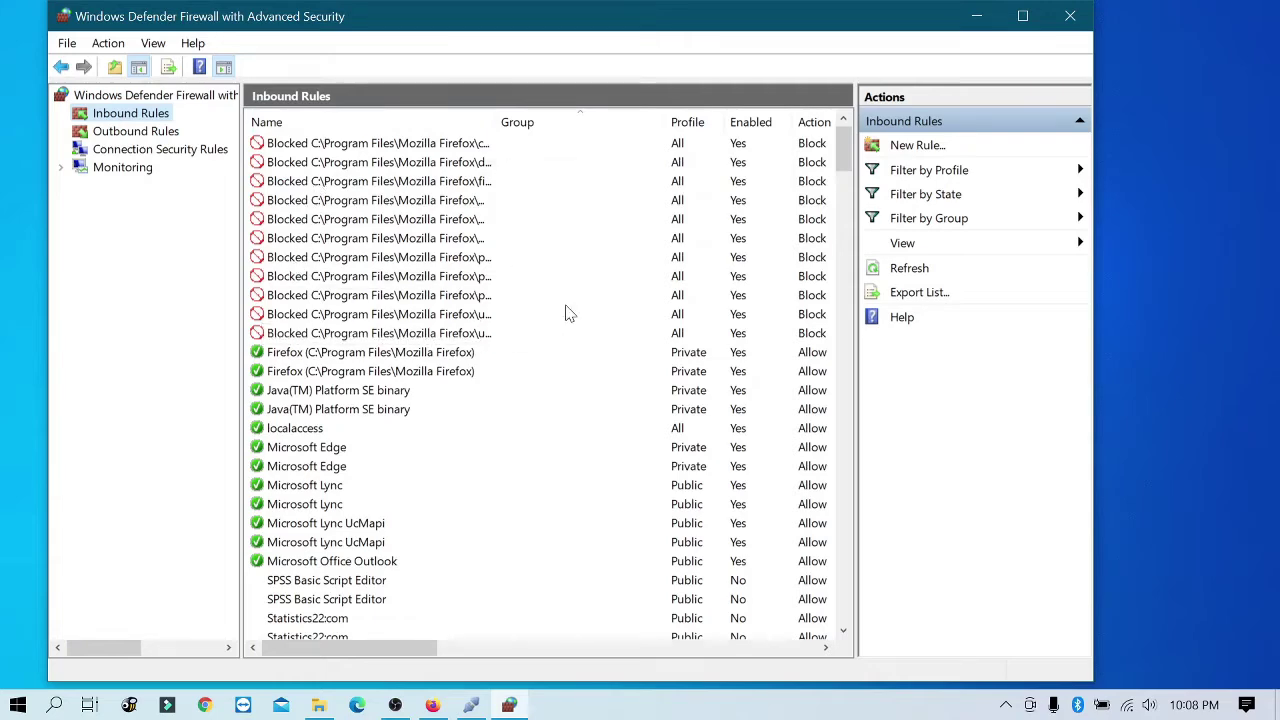
pyautogui.click(432, 705)
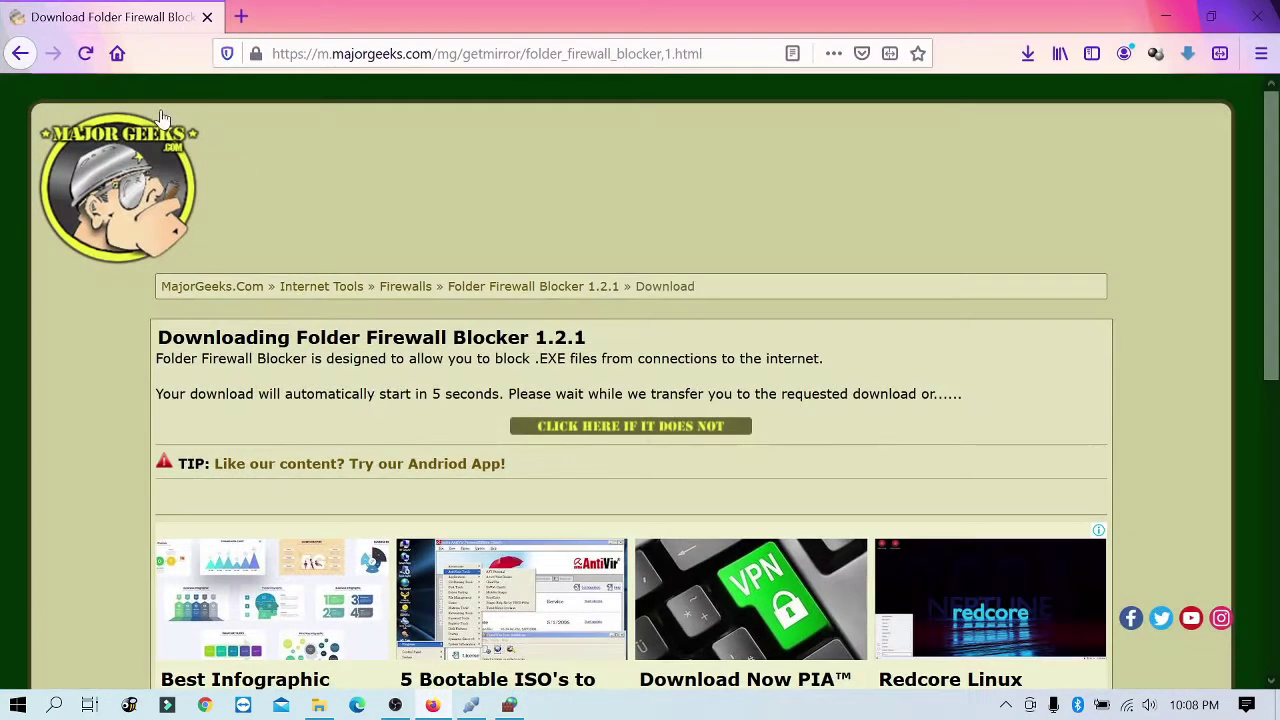
pyautogui.click(86, 54)
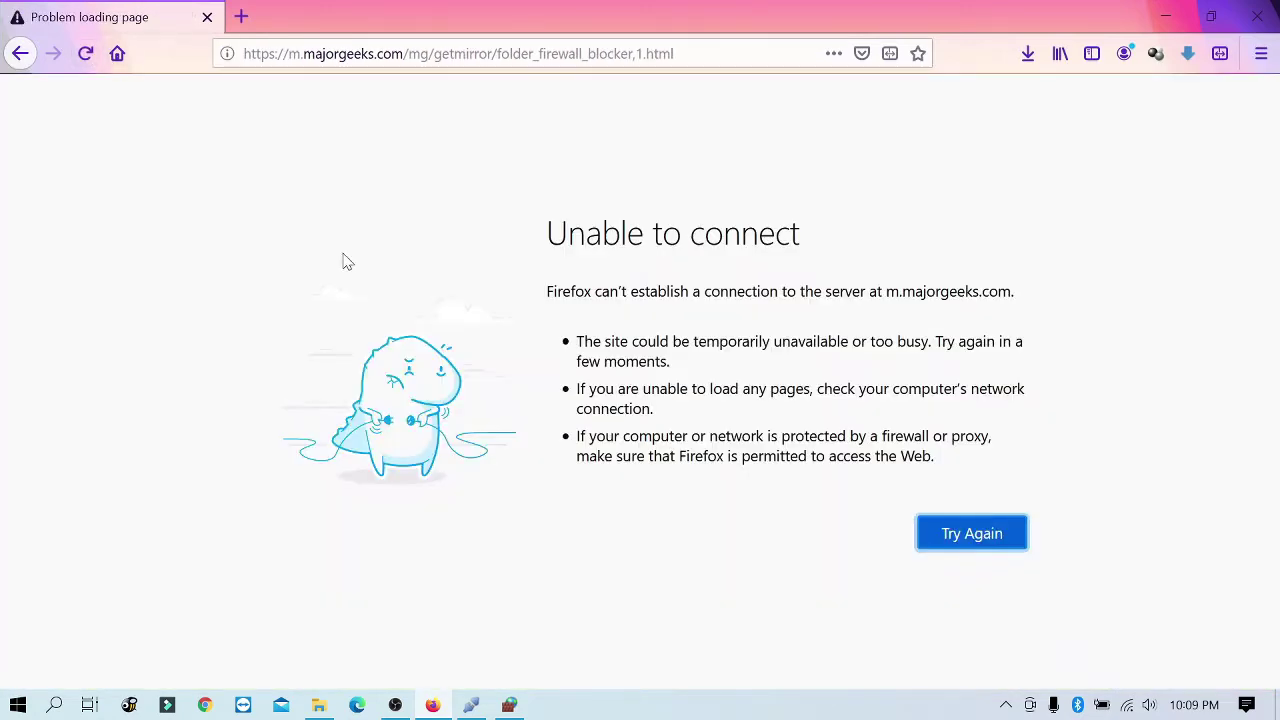
# Step: Return to Windows Defender Firewall and delete all the blocked Mozilla Firefox rules from the inbound rules
pyautogui.click(508, 705)
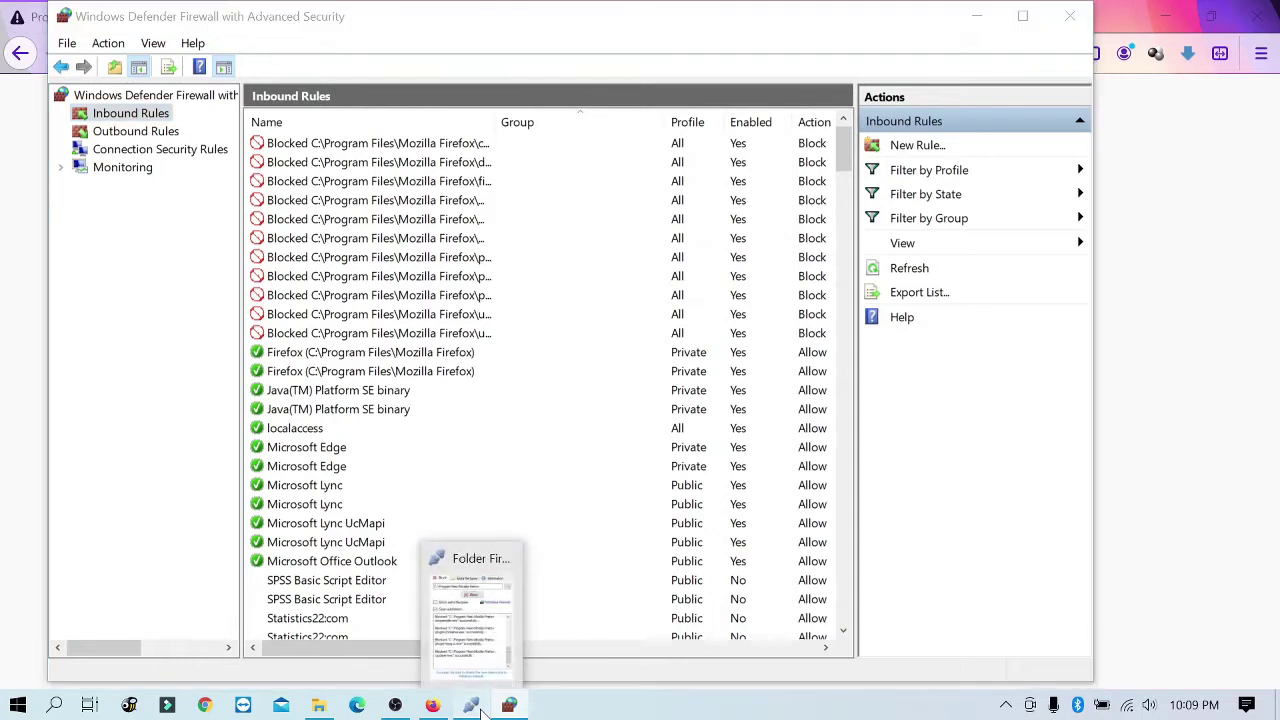
pyautogui.click(472, 705)
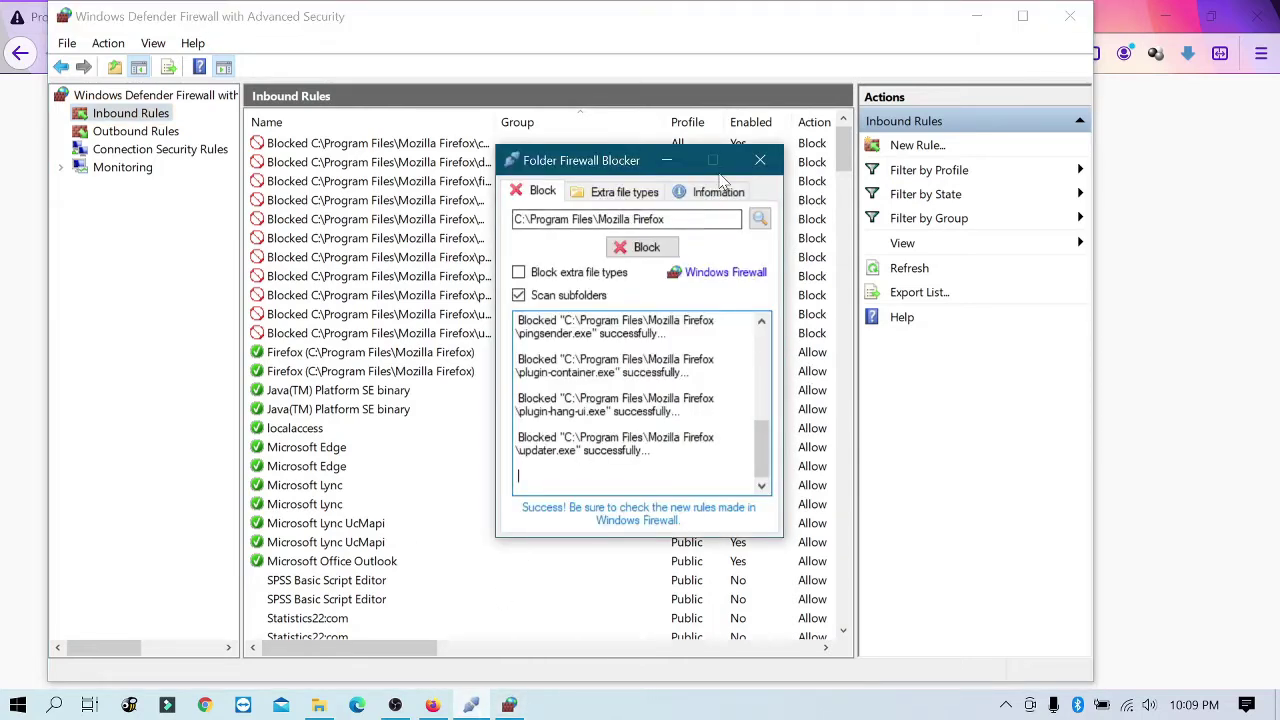
pyautogui.click(667, 161)
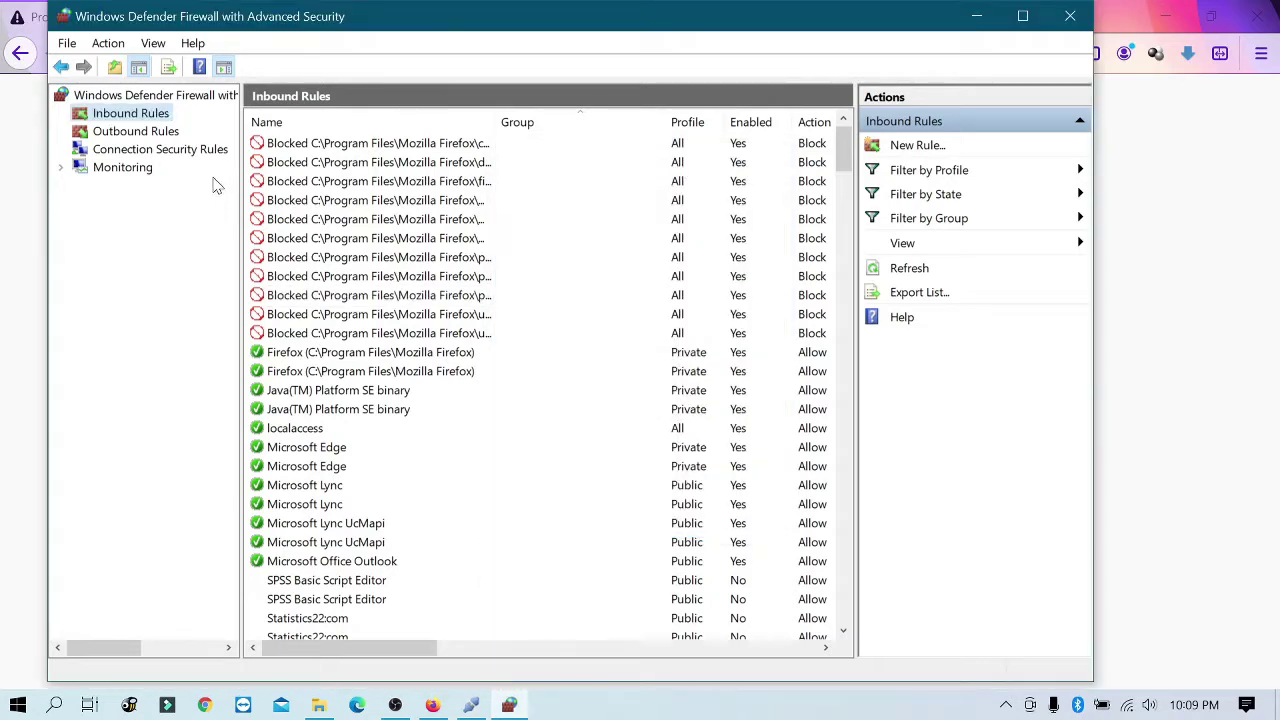
pyautogui.click(262, 333)
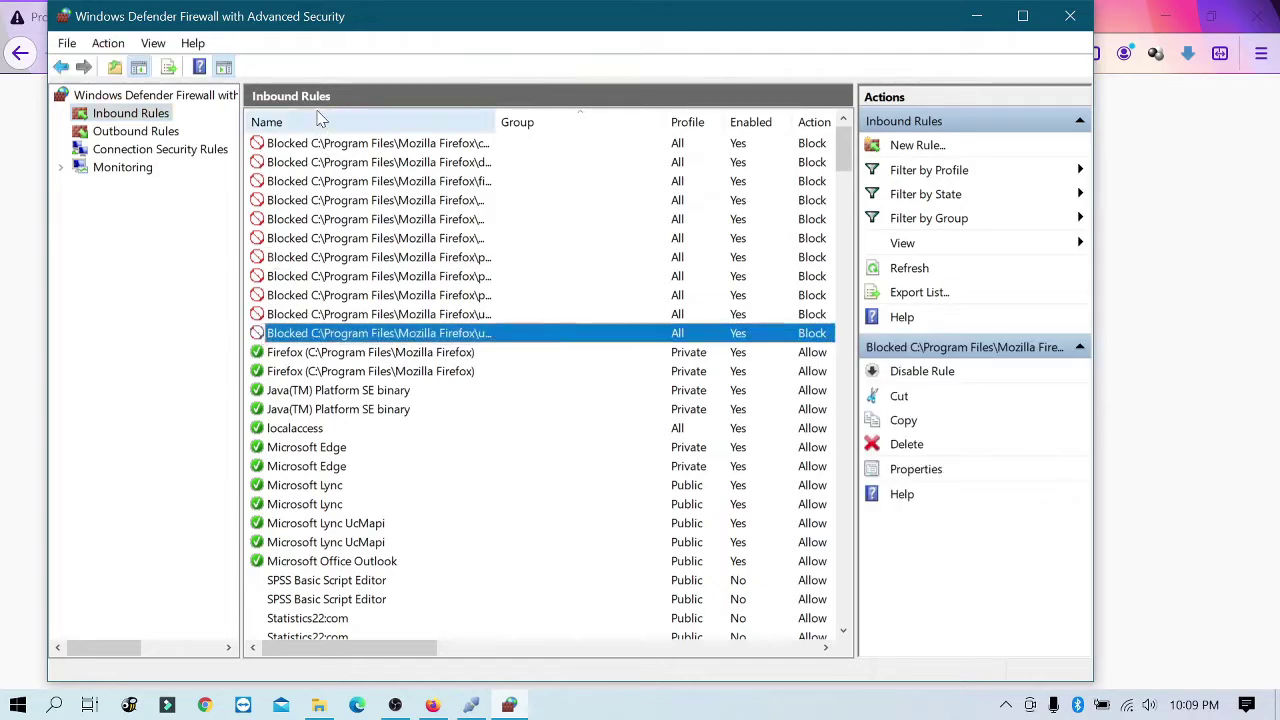
pyautogui.keyDown('shift'); pyautogui.click(310, 150); pyautogui.keyUp('shift')
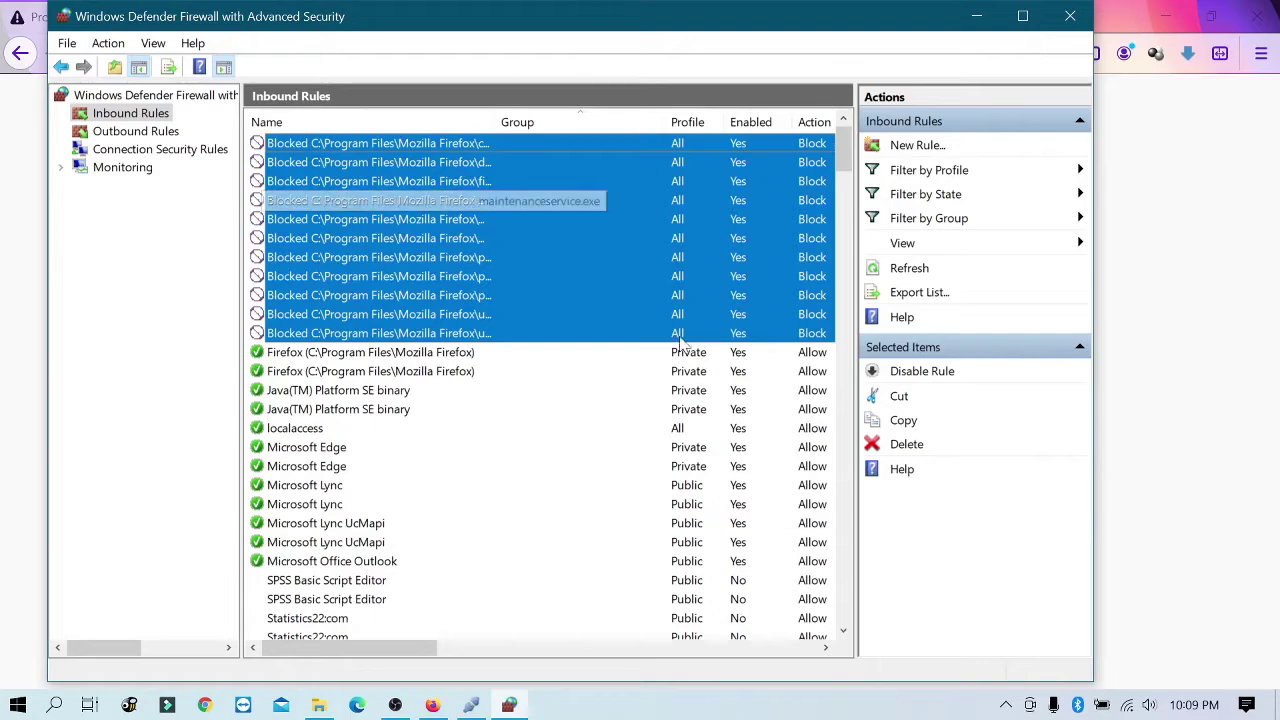
pyautogui.click(884, 447)
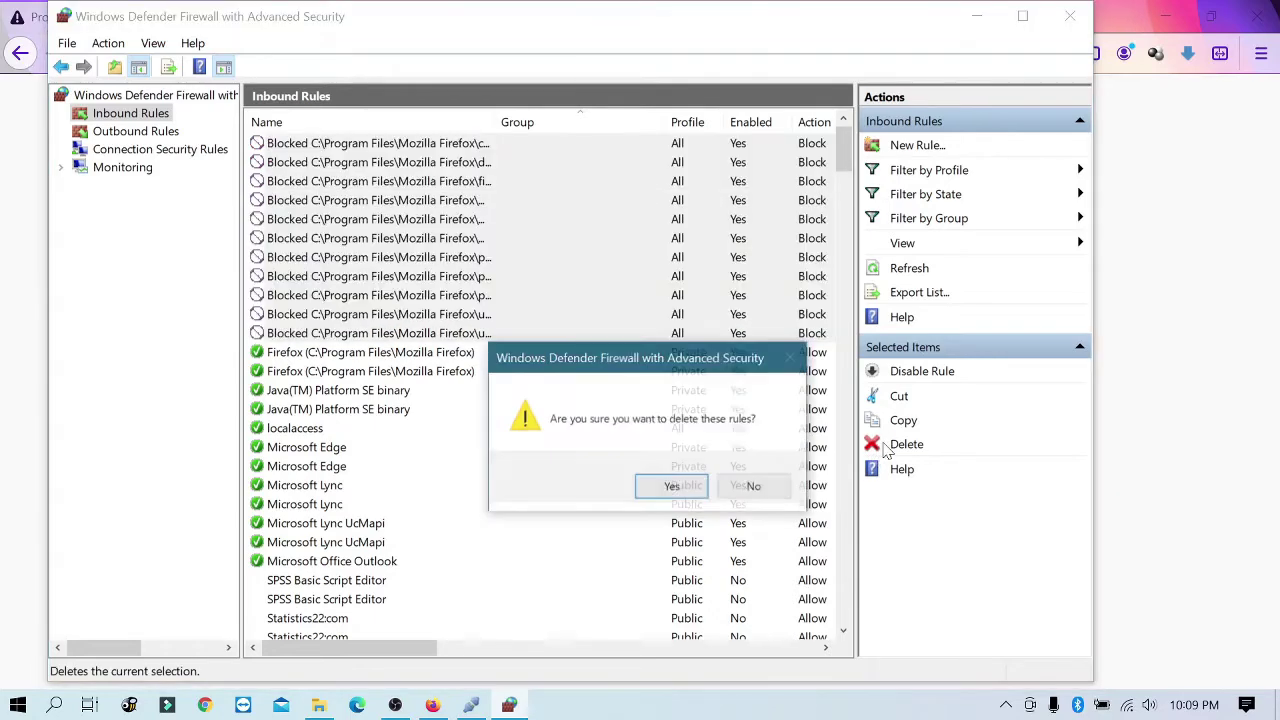
pyautogui.click(668, 486)
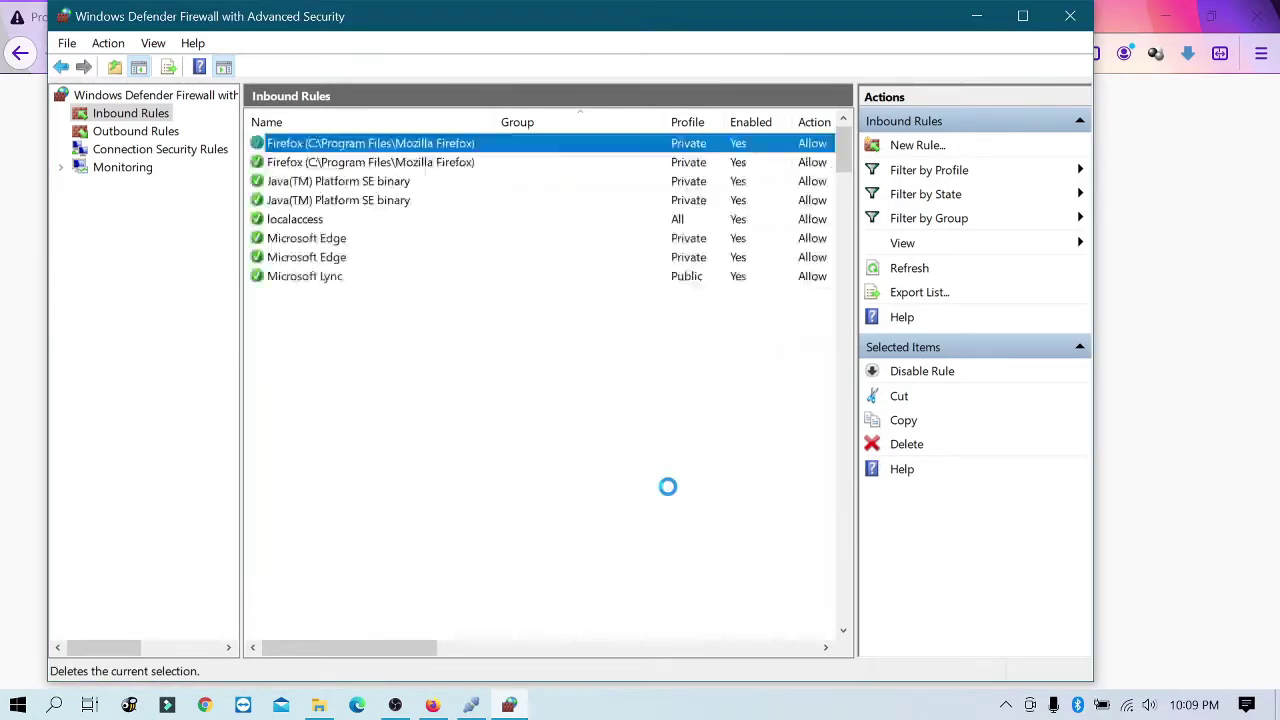
# Step: Delete all the blocked Mozilla Firefox rules from the outbound rules
pyautogui.click(120, 133)
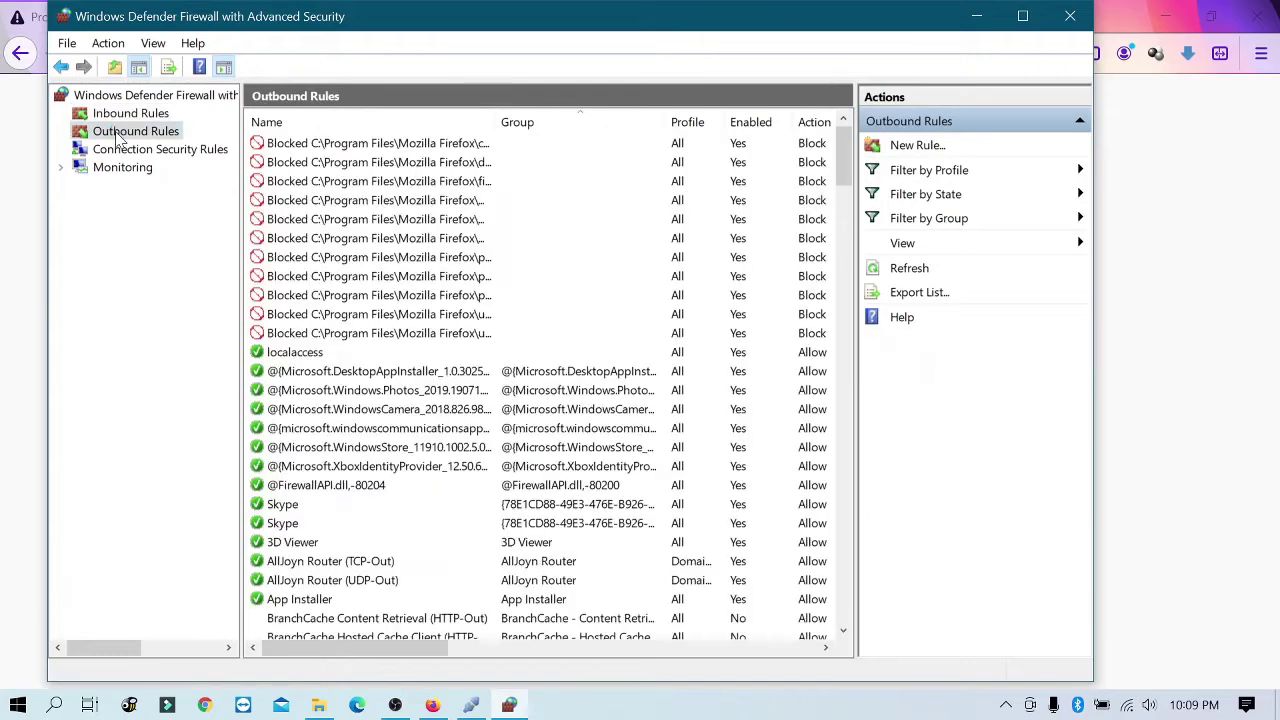
pyautogui.click(360, 333)
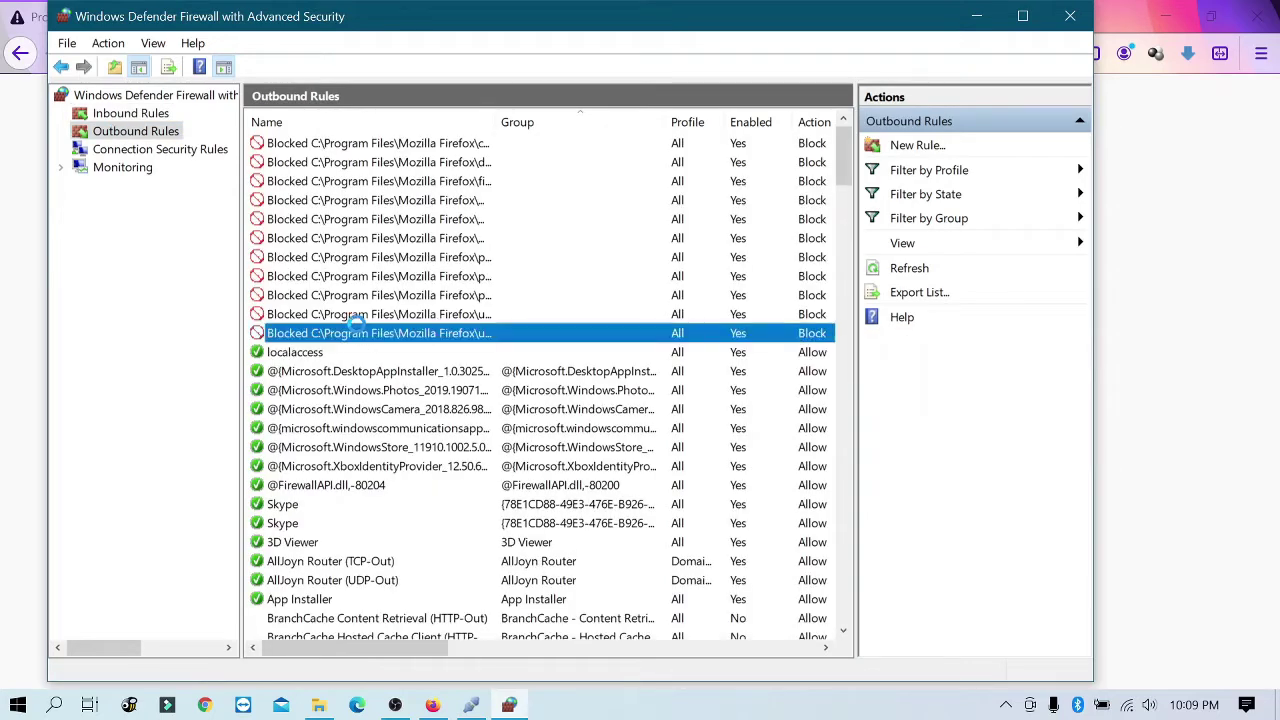
pyautogui.keyDown('shift'); pyautogui.click(298, 145); pyautogui.keyUp('shift')
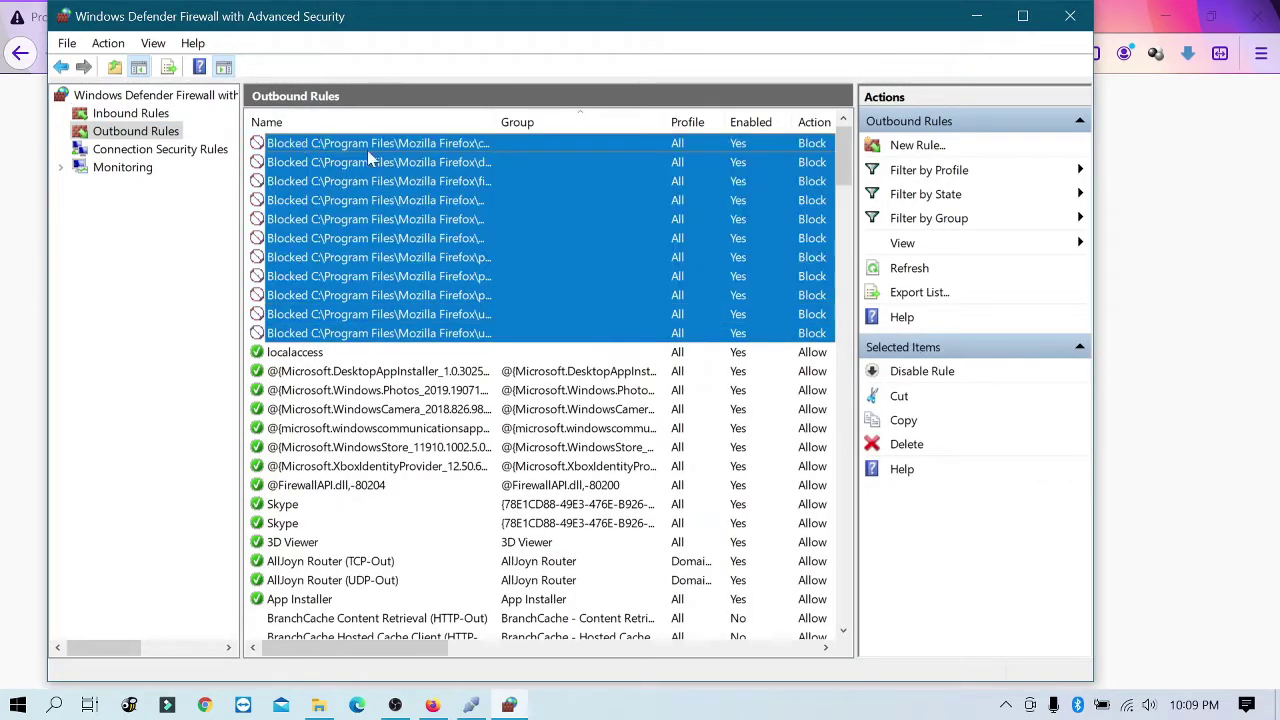
pyautogui.click(890, 450)
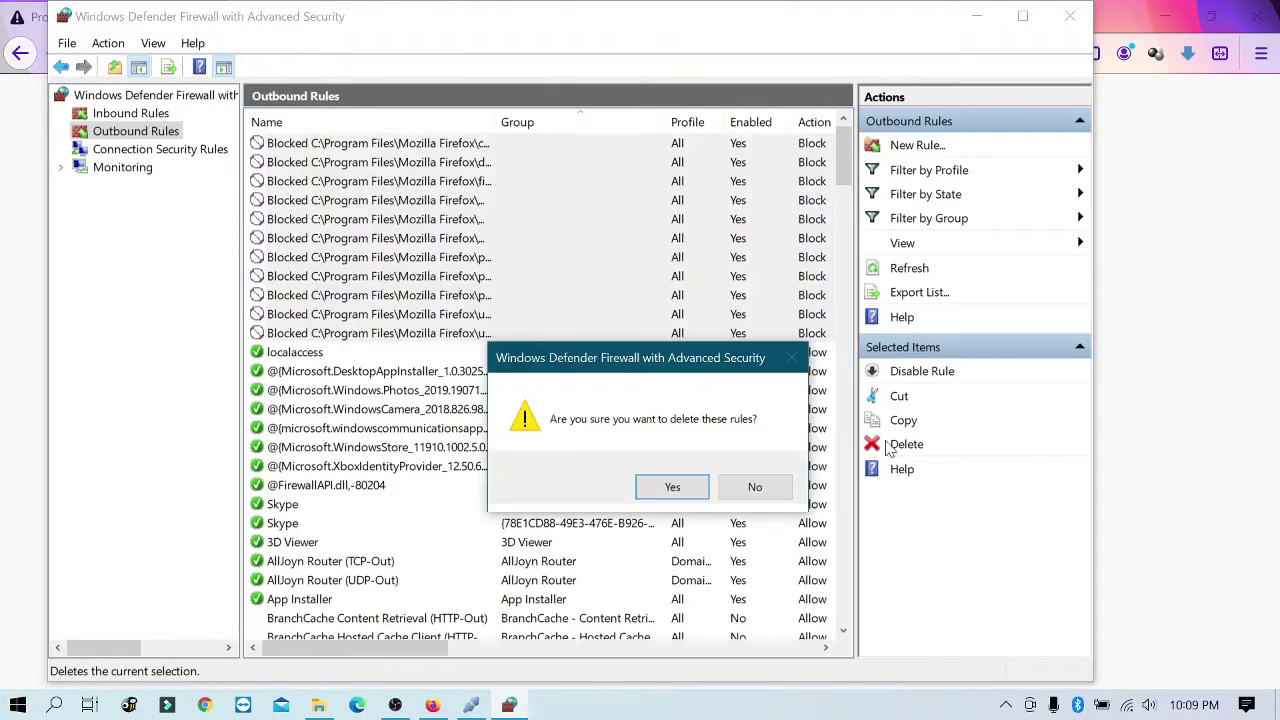
pyautogui.click(645, 490)
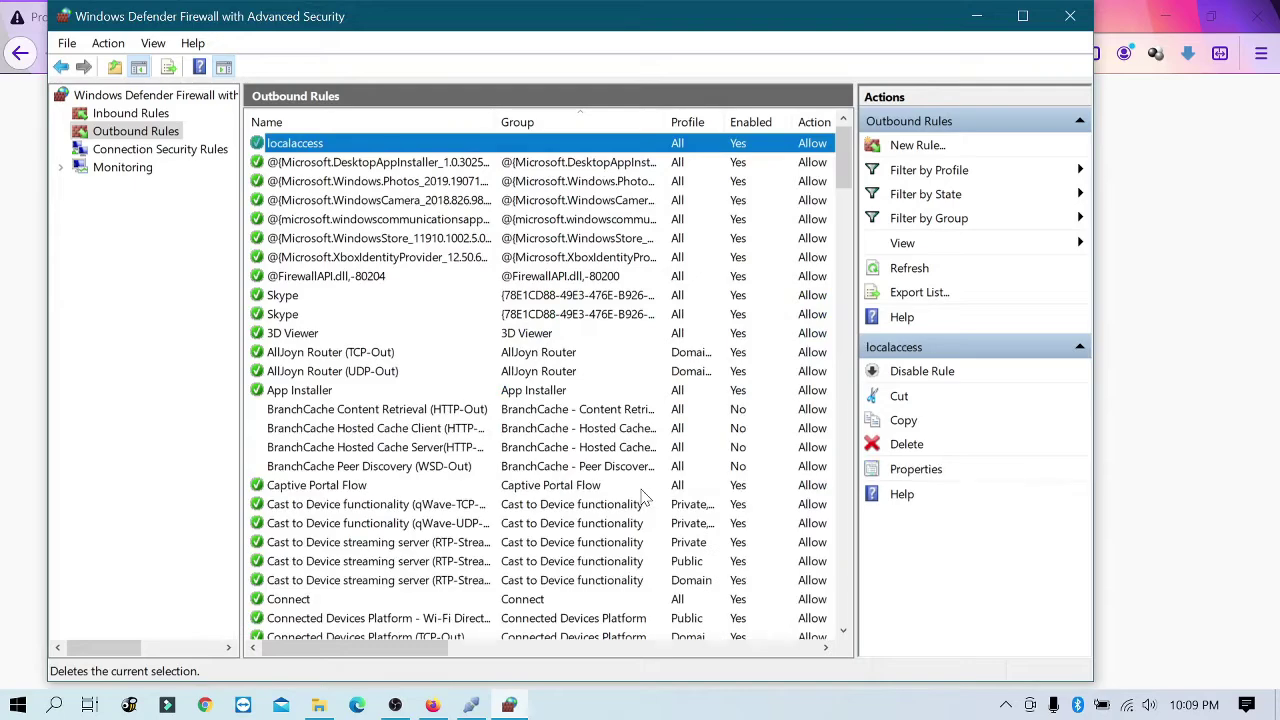
# Step: Switch to Firefox, reload the MajorGeeks download page to test the connection, look through it, and minimize the browser
pyautogui.click(432, 705)
pyautogui.click(84, 62)
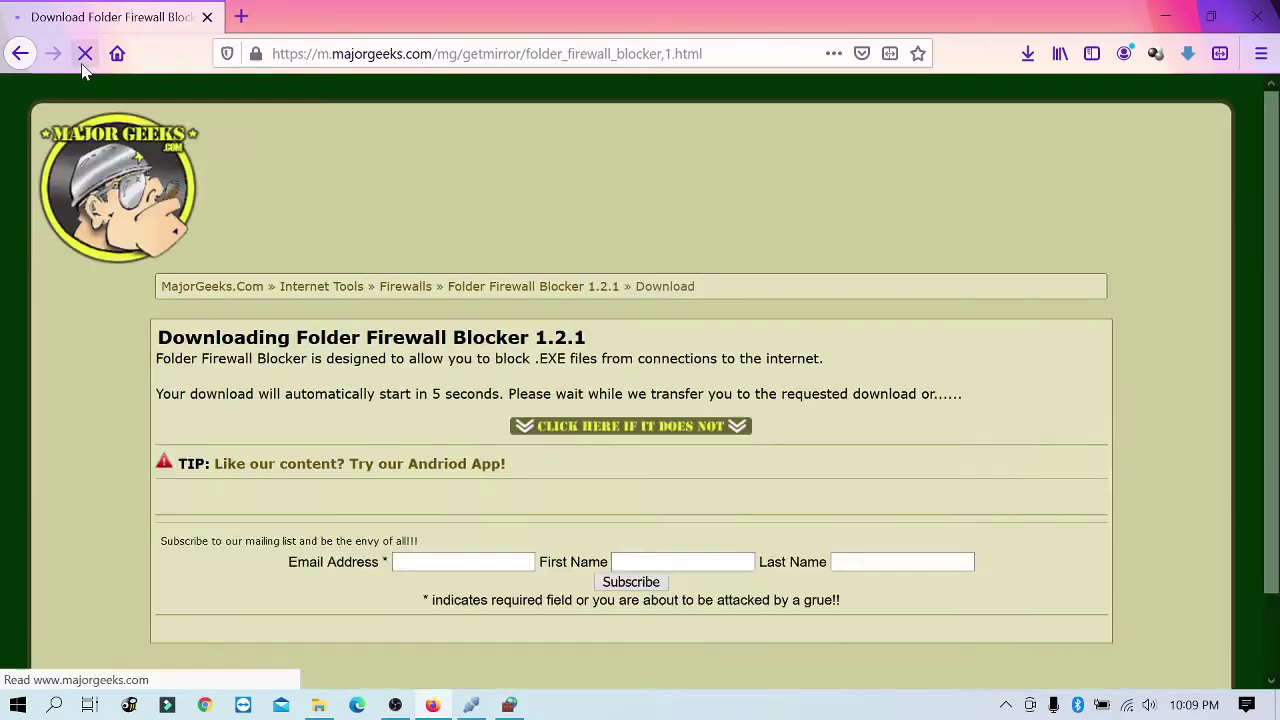
pyautogui.scroll(-10, 1007, 266)
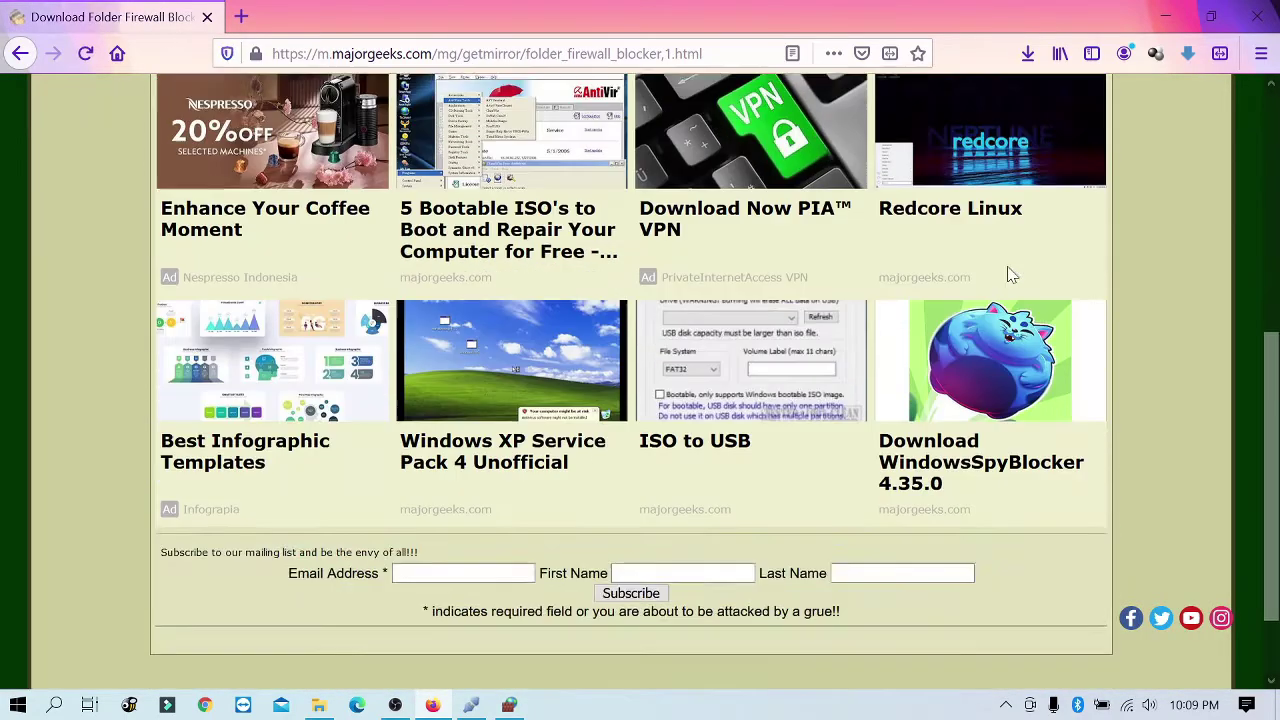
pyautogui.scroll(3, 1007, 266)
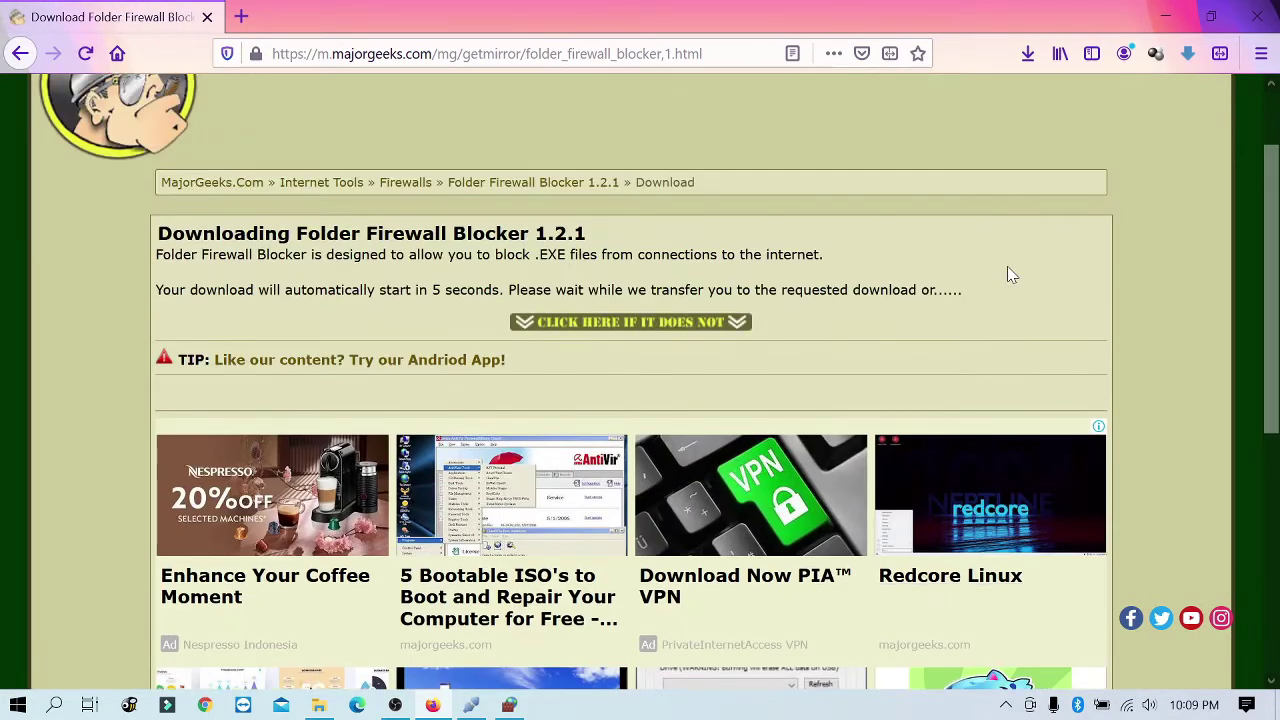
pyautogui.click(1160, 17)
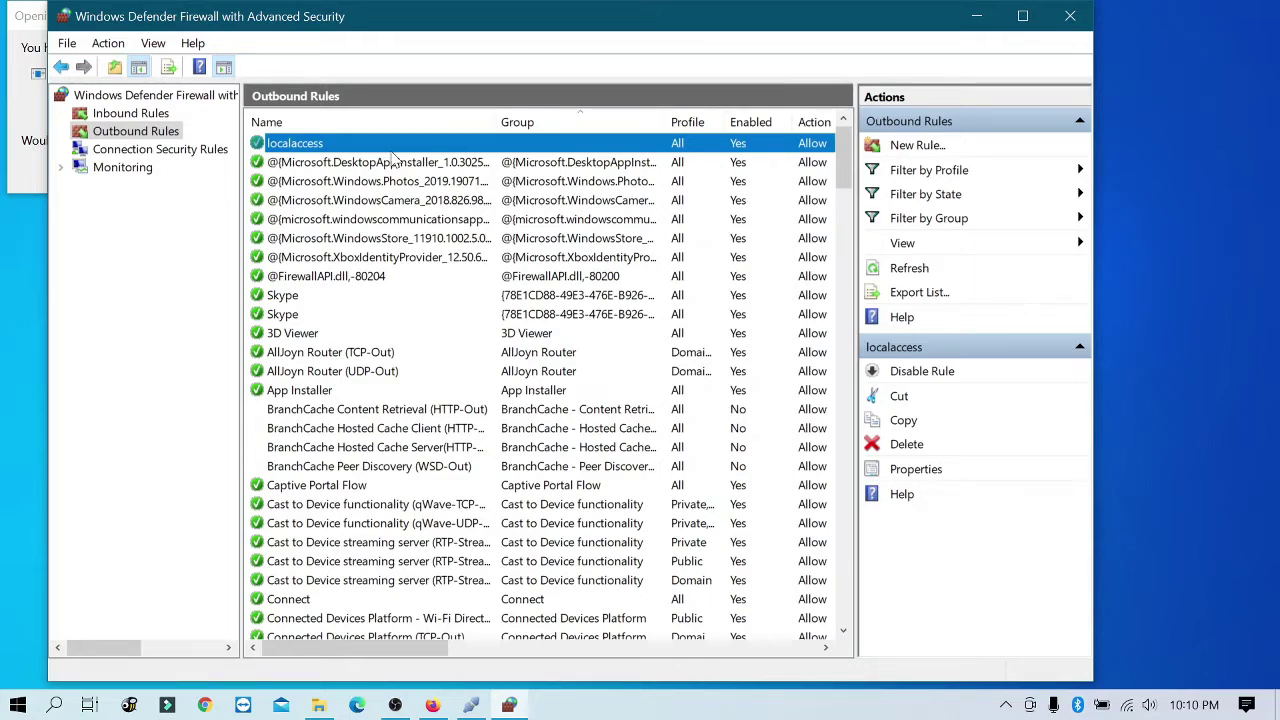
# Step: Start a new inbound rule of type Program for firefox.exe in C:\Program Files\Mozilla Firefox
pyautogui.click(128, 115)
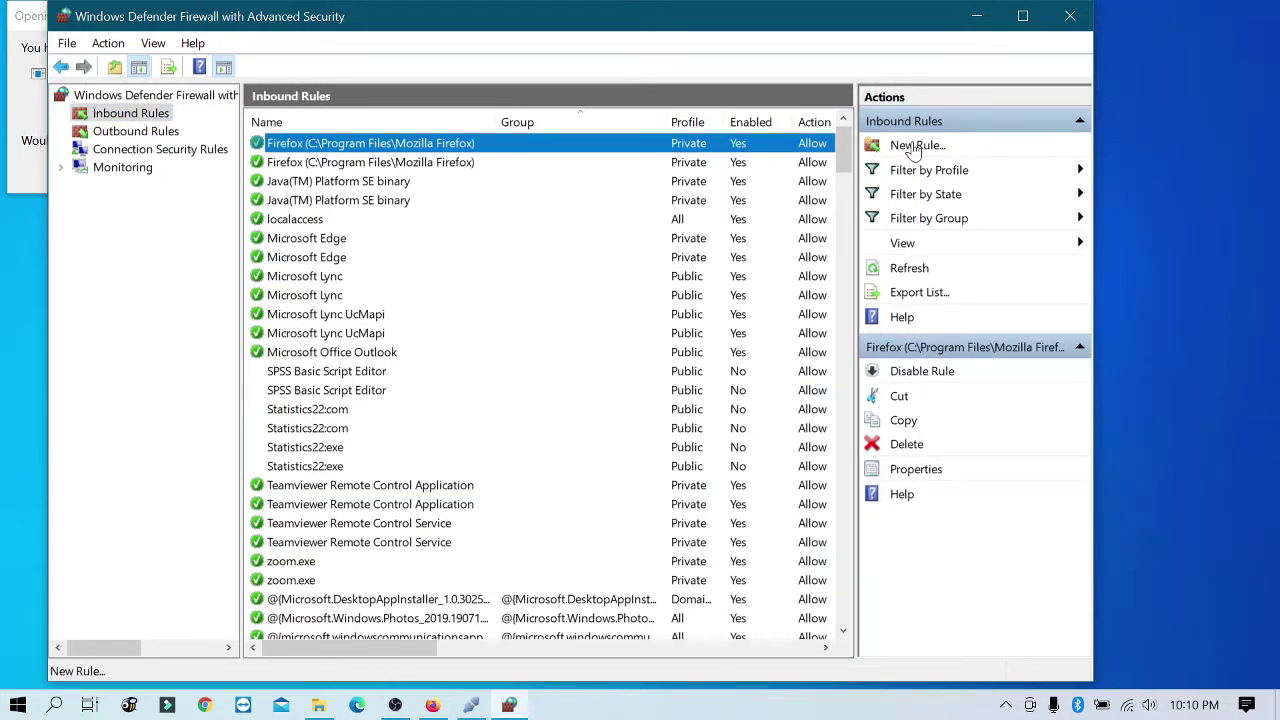
pyautogui.click(913, 146)
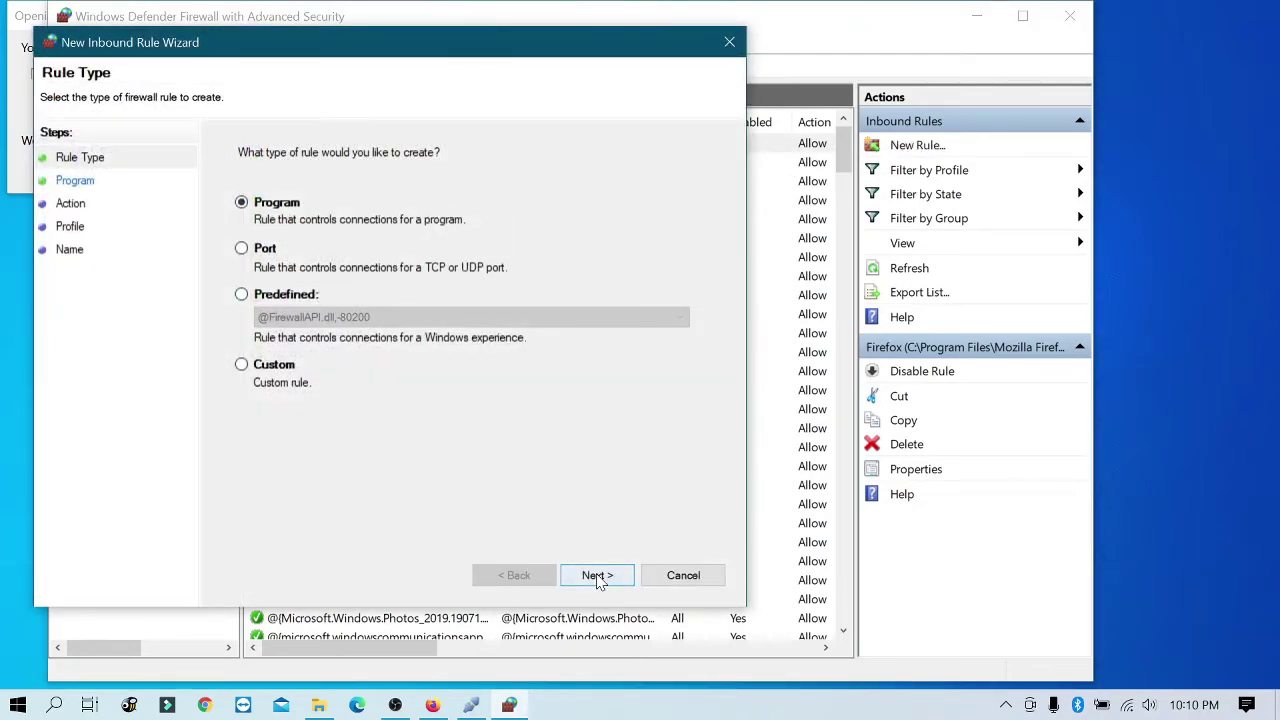
pyautogui.click(597, 576)
pyautogui.click(656, 282)
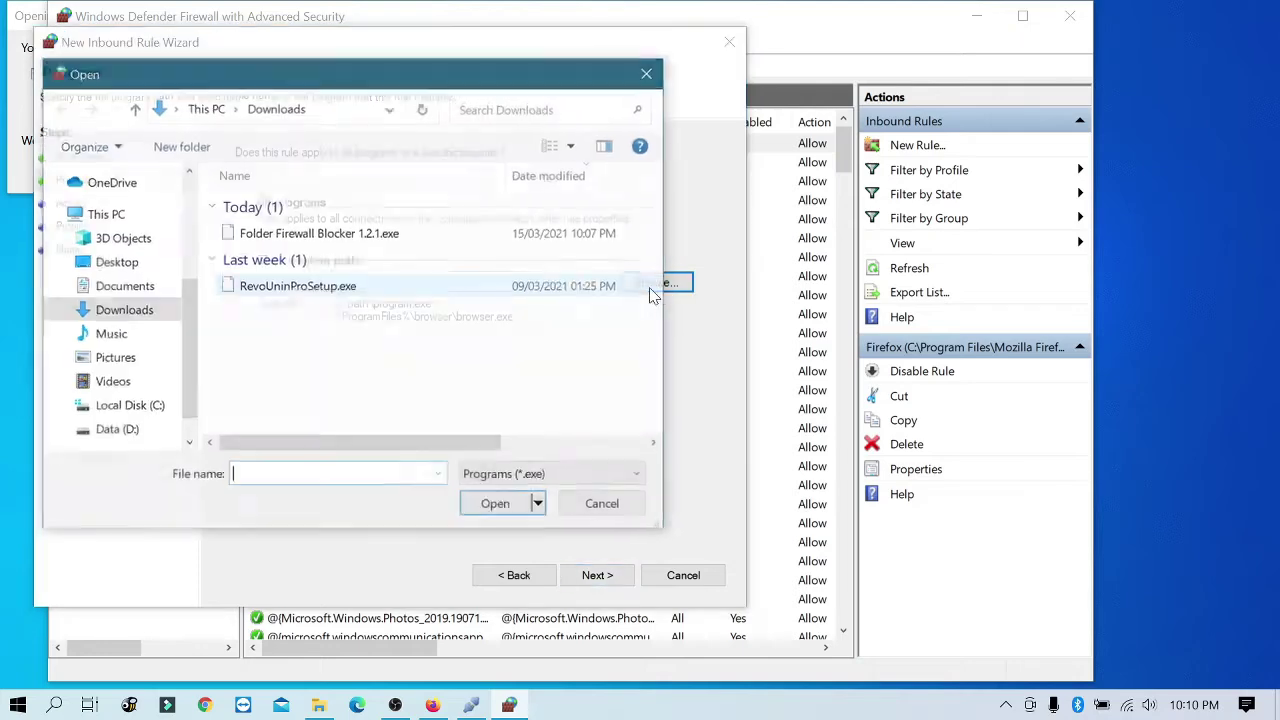
pyautogui.click(129, 406)
pyautogui.doubleClick(275, 269)
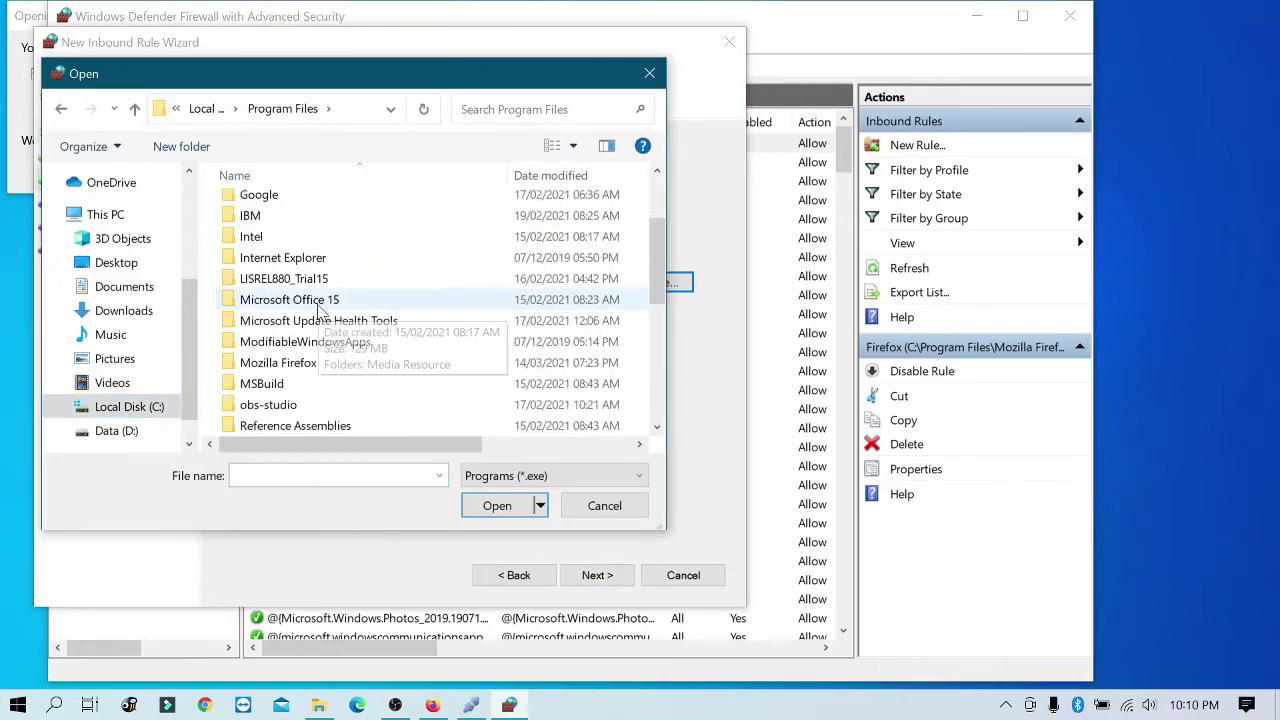
pyautogui.doubleClick(275, 373)
pyautogui.scroll(-1, 480, 297)
pyautogui.click(313, 278)
pyautogui.click(500, 506)
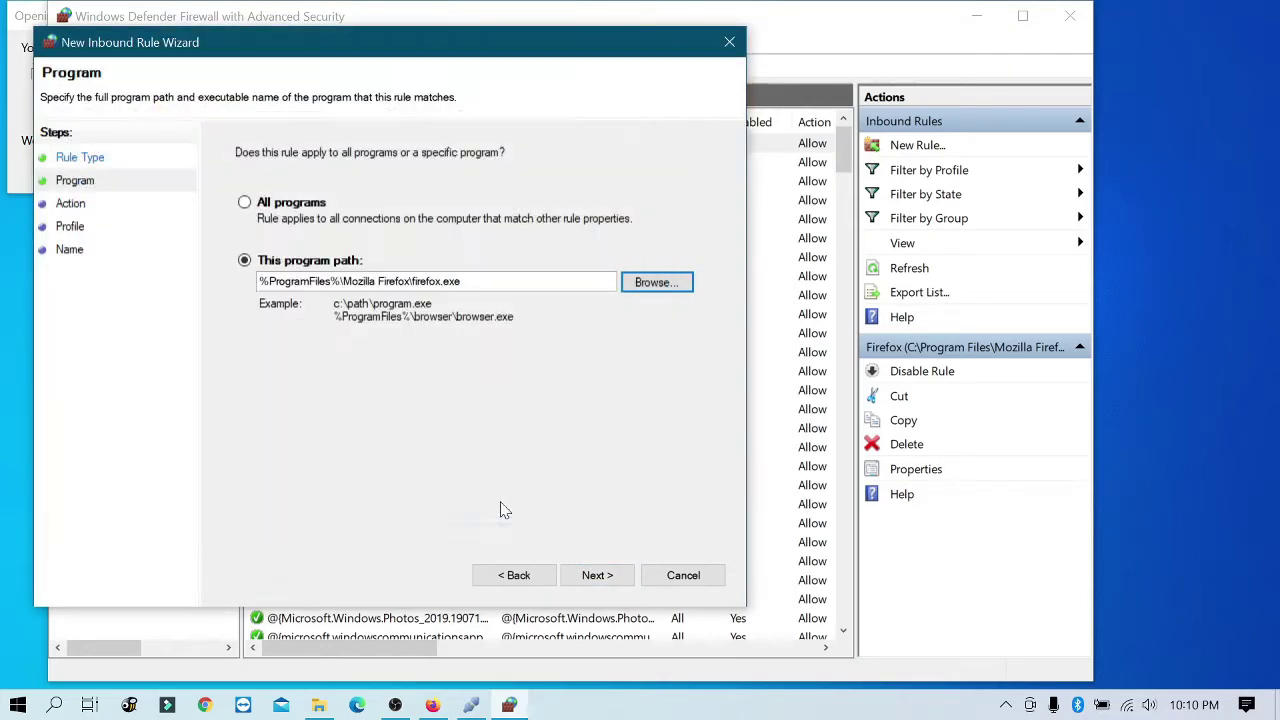
# Step: Set the inbound rule to block the connection on the Domain, Private and Public profiles, and save it as BlockedMozilla
pyautogui.click(597, 575)
pyautogui.click(298, 345)
pyautogui.click(597, 575)
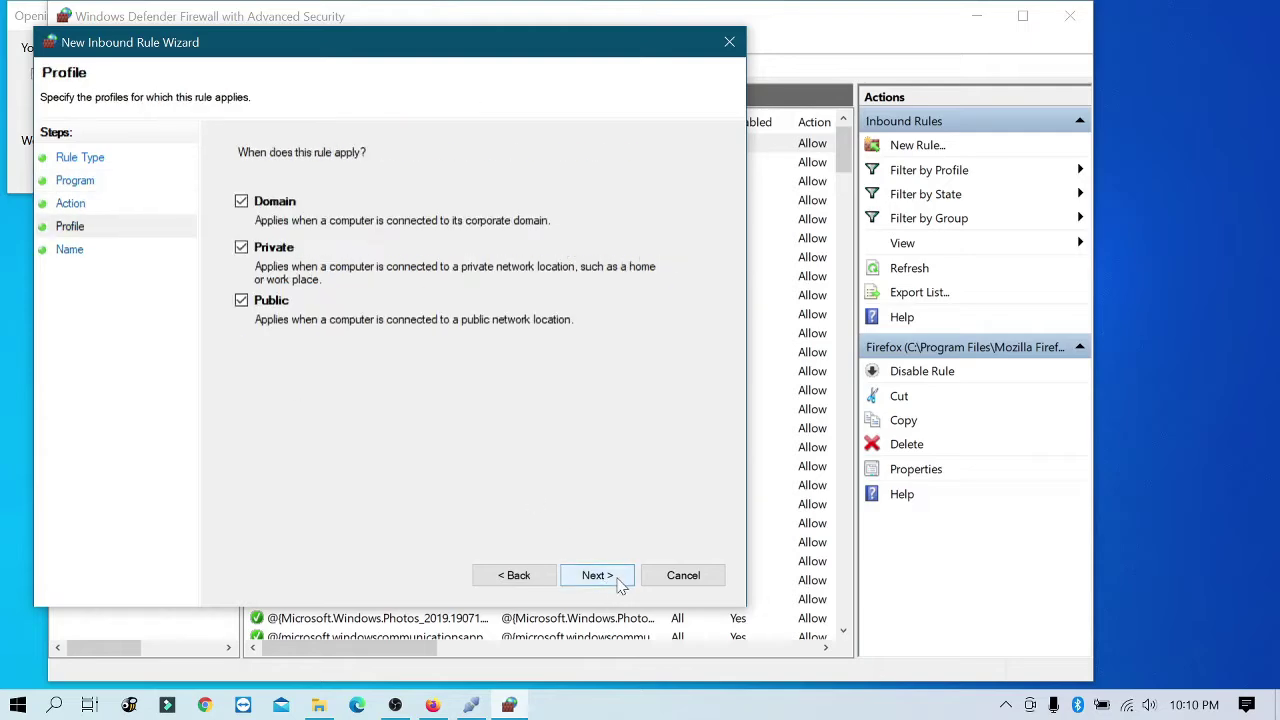
pyautogui.click(600, 575)
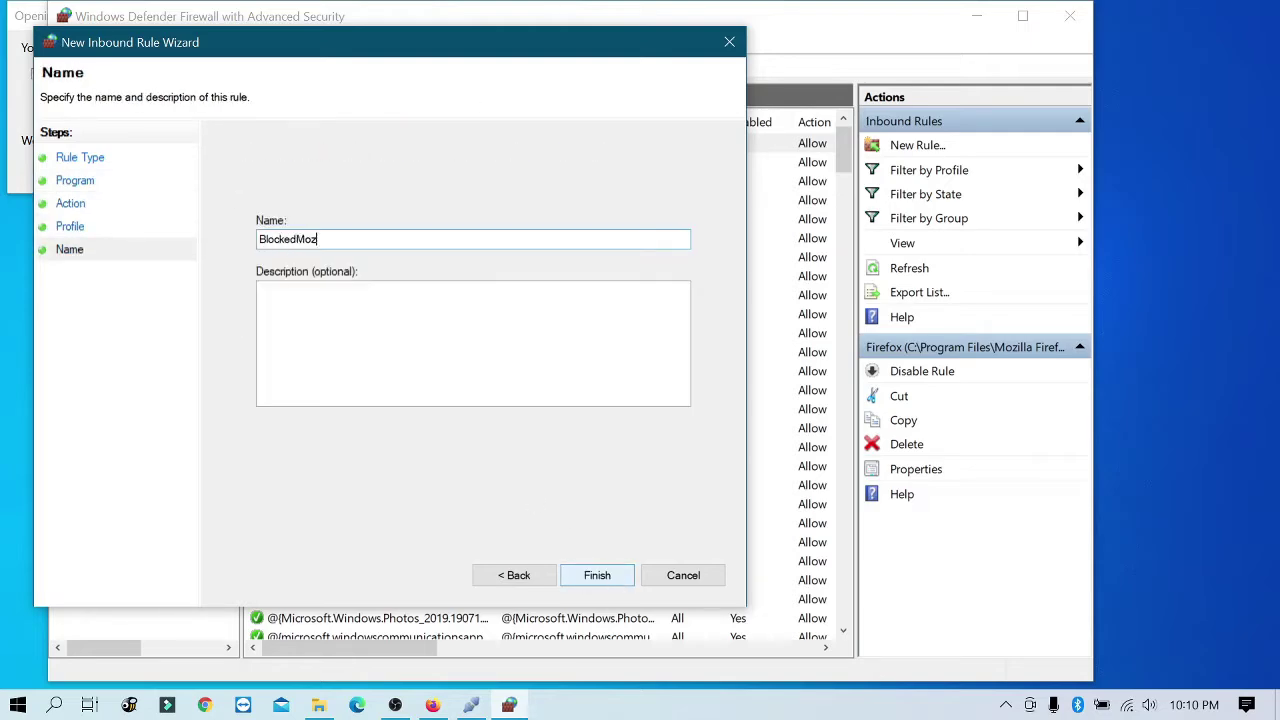
pyautogui.click(597, 575)
# Step: Start a new outbound rule of type Program for firefox.exe in the Mozilla Firefox program folder
pyautogui.click(122, 129)
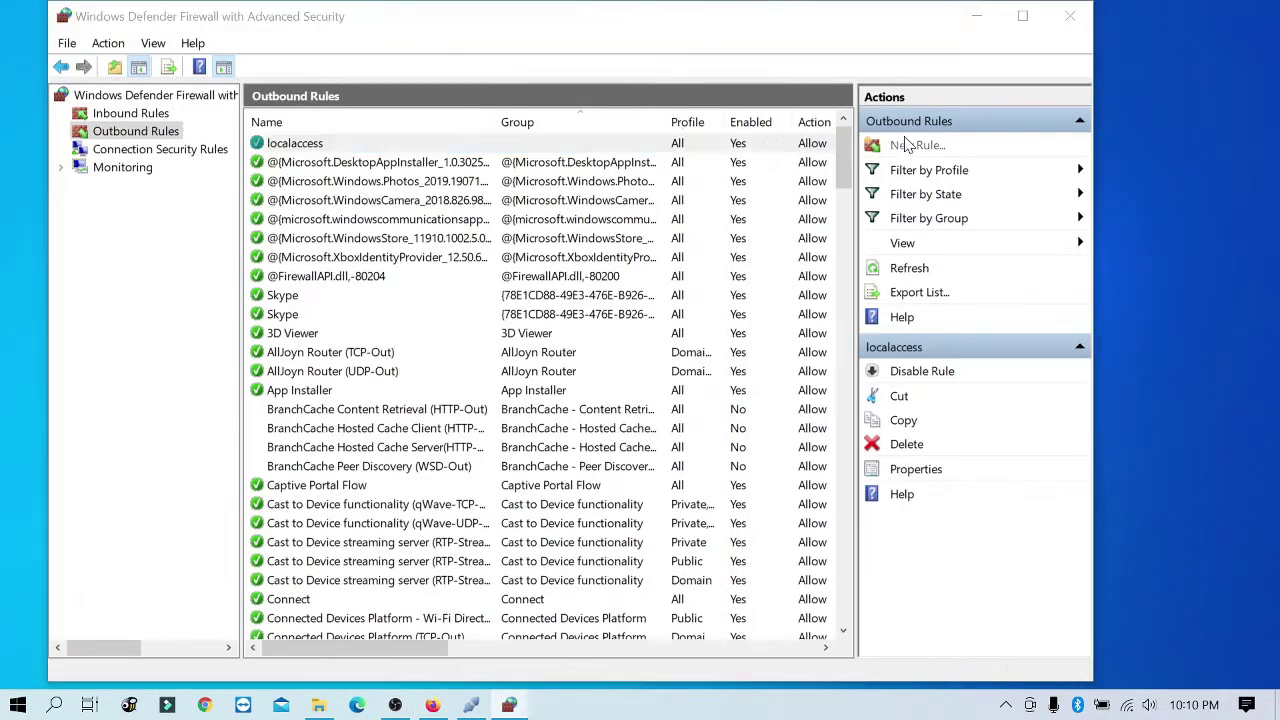
pyautogui.click(917, 145)
pyautogui.click(620, 605)
pyautogui.click(682, 308)
pyautogui.click(332, 378)
pyautogui.click(523, 449)
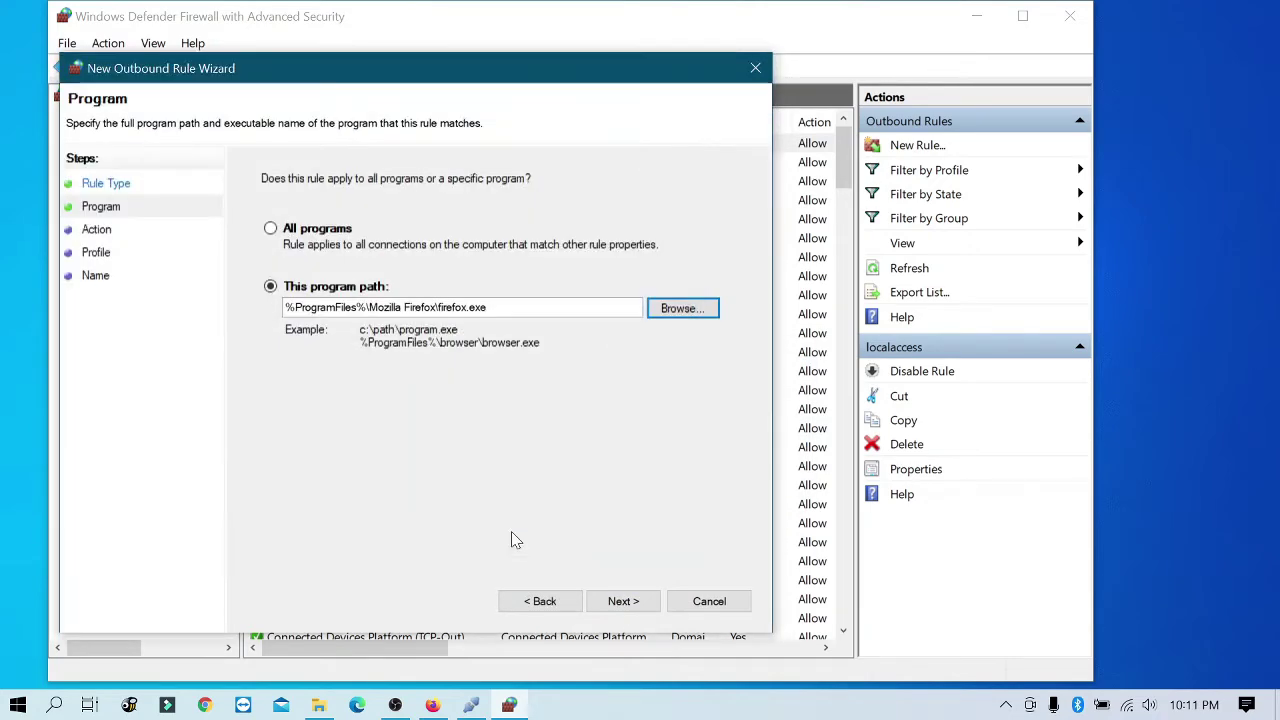
# Step: Keep the outbound rule's block action and default profiles, and save it as BlockedMozilla
pyautogui.click(623, 601)
pyautogui.click(628, 602)
pyautogui.click(631, 604)
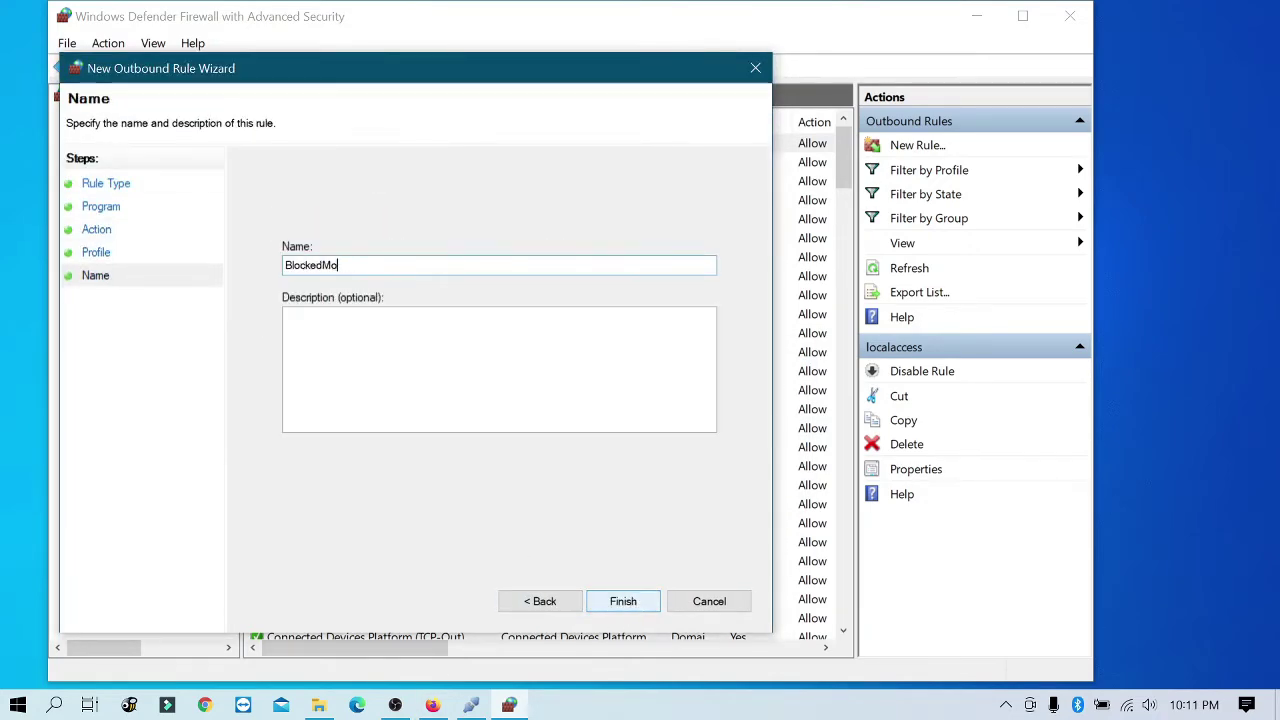
pyautogui.click(632, 605)
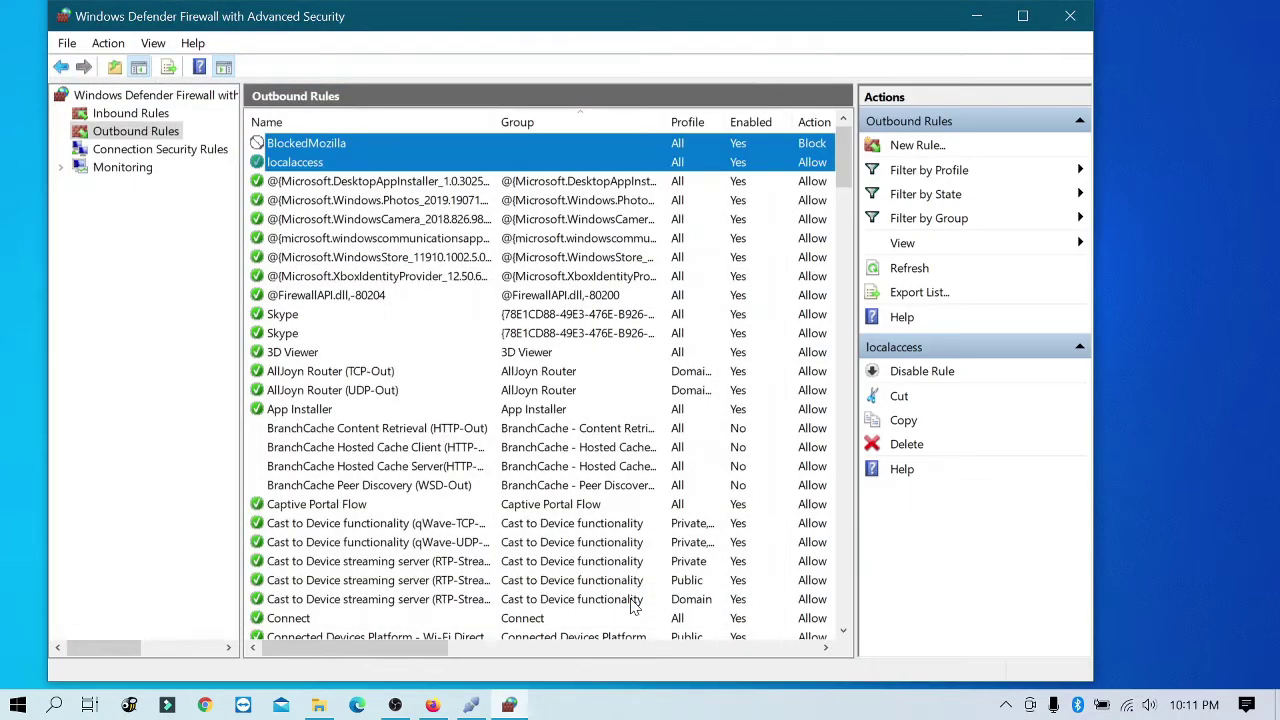
# Step: Switch to Firefox and reload the MajorGeeks page to test the manually created block rules
pyautogui.click(445, 710)
pyautogui.click(85, 54)
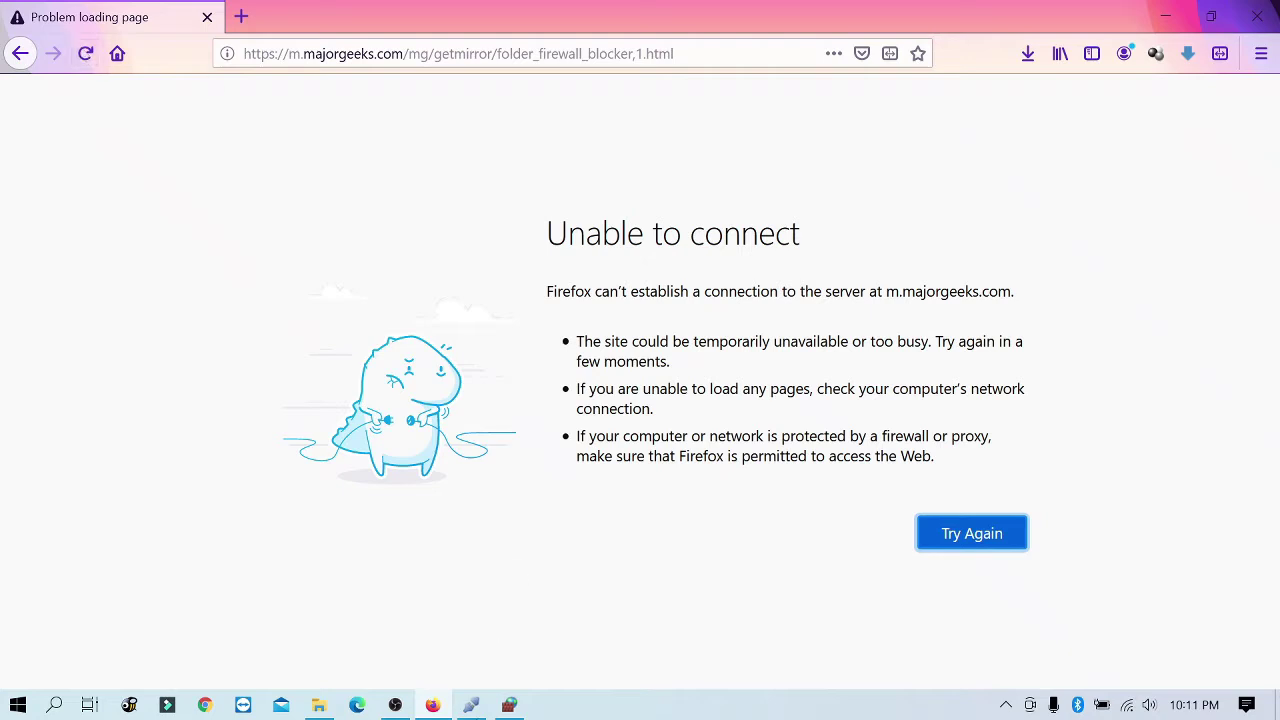
# Step: Return to Windows Defender Firewall and delete the BlockedMozilla rule from both the outbound and the inbound rules
pyautogui.click(509, 705)
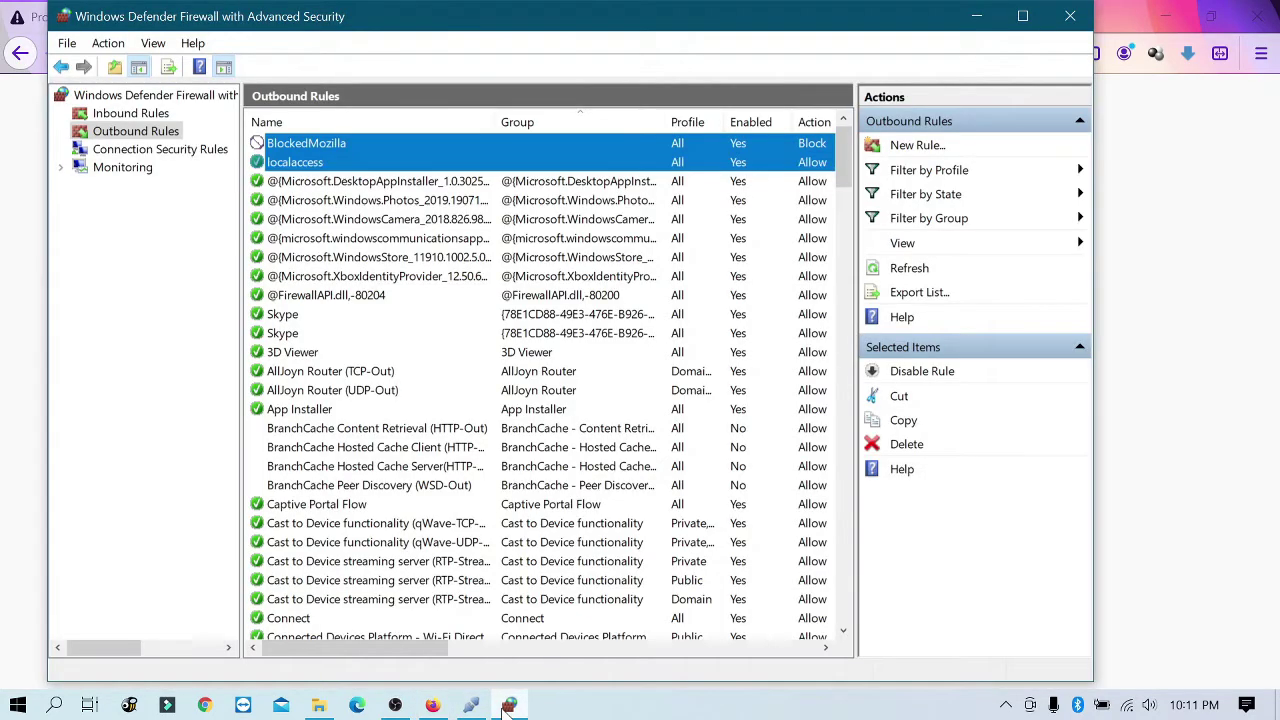
pyautogui.click(310, 143)
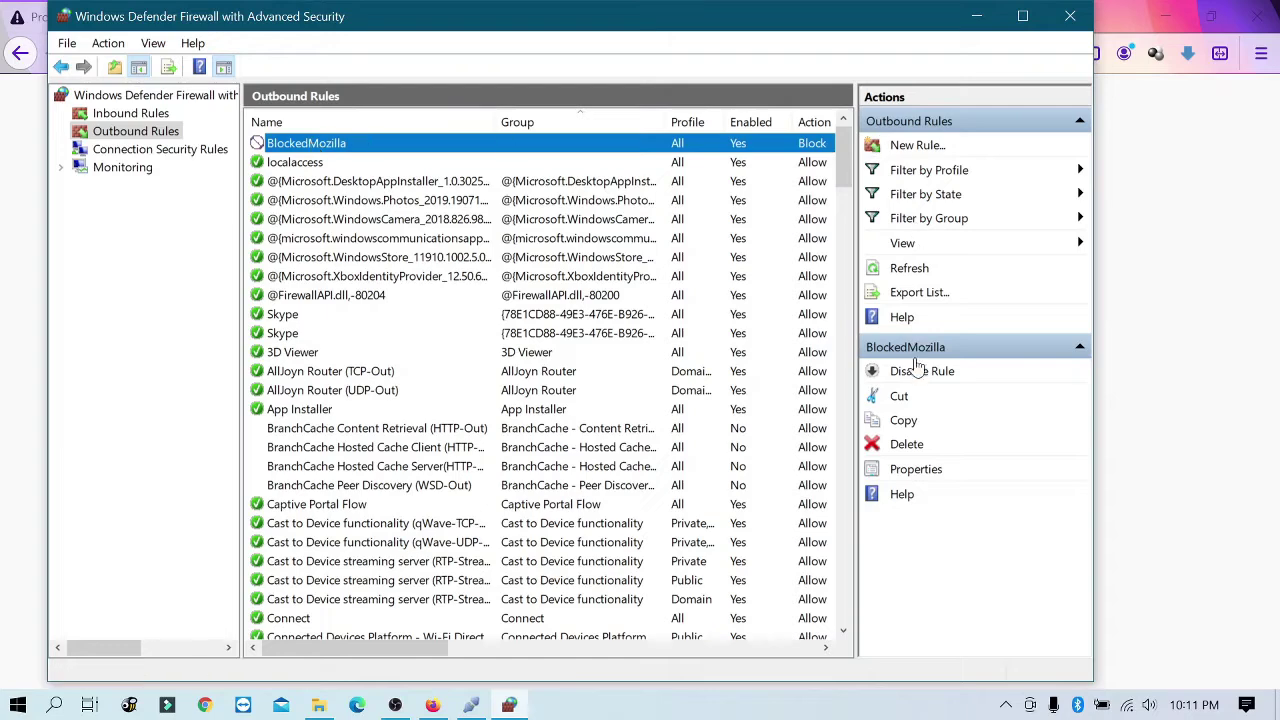
pyautogui.click(907, 446)
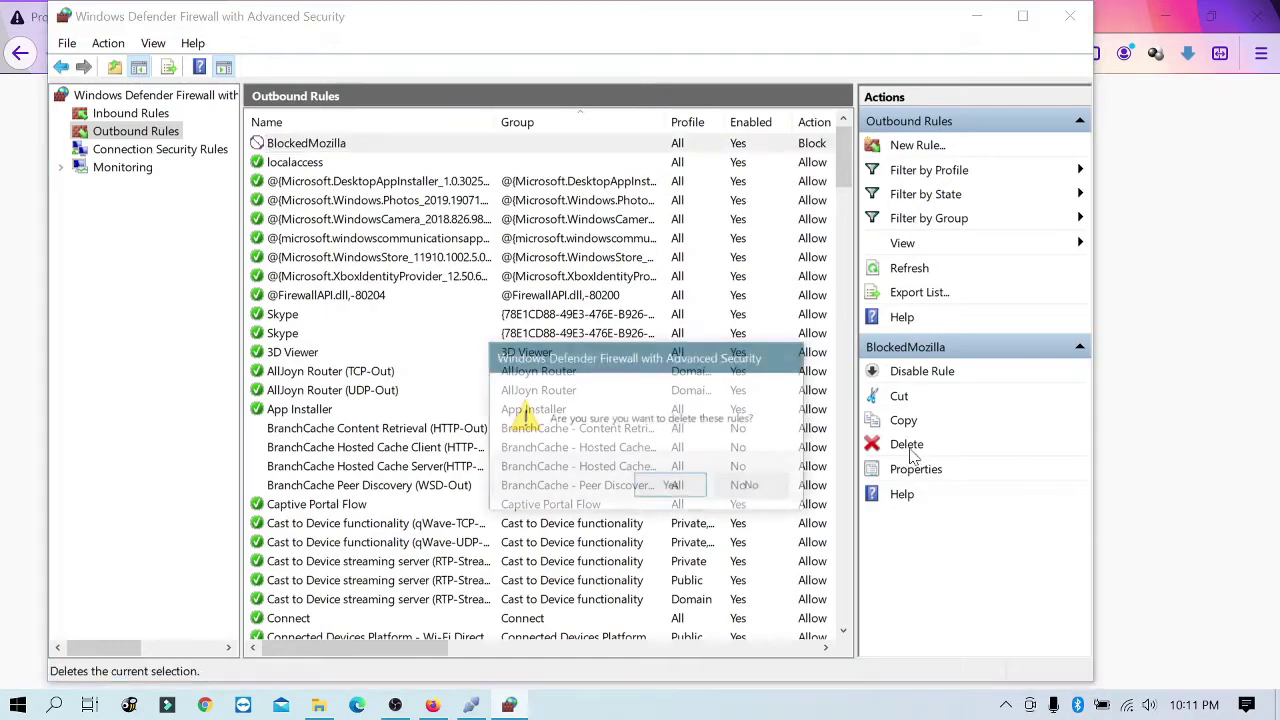
pyautogui.click(670, 490)
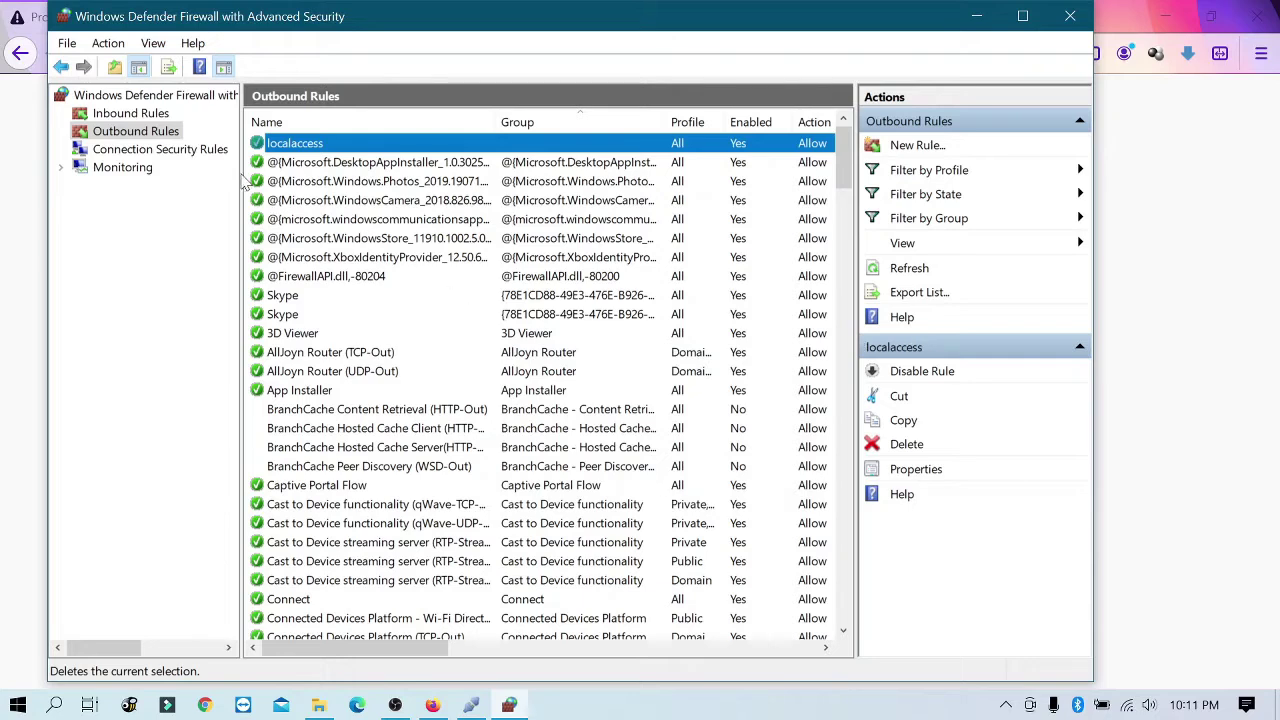
pyautogui.click(130, 113)
pyautogui.click(290, 146)
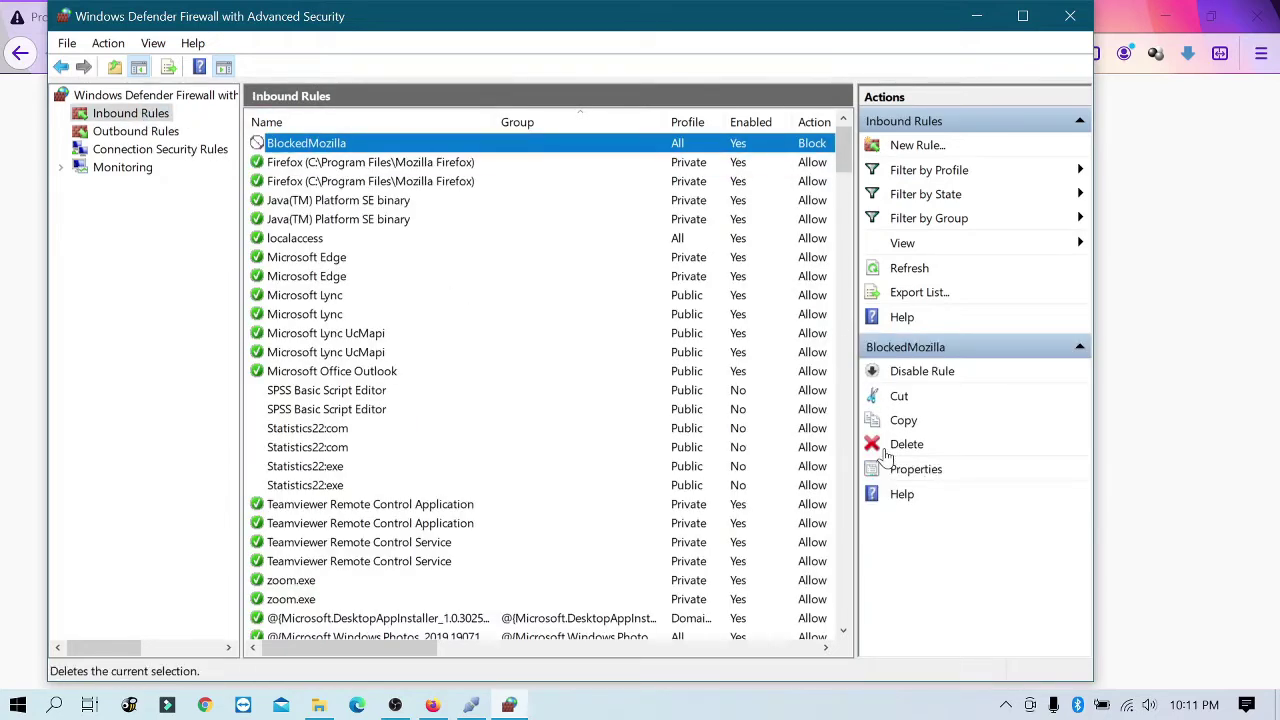
pyautogui.click(886, 448)
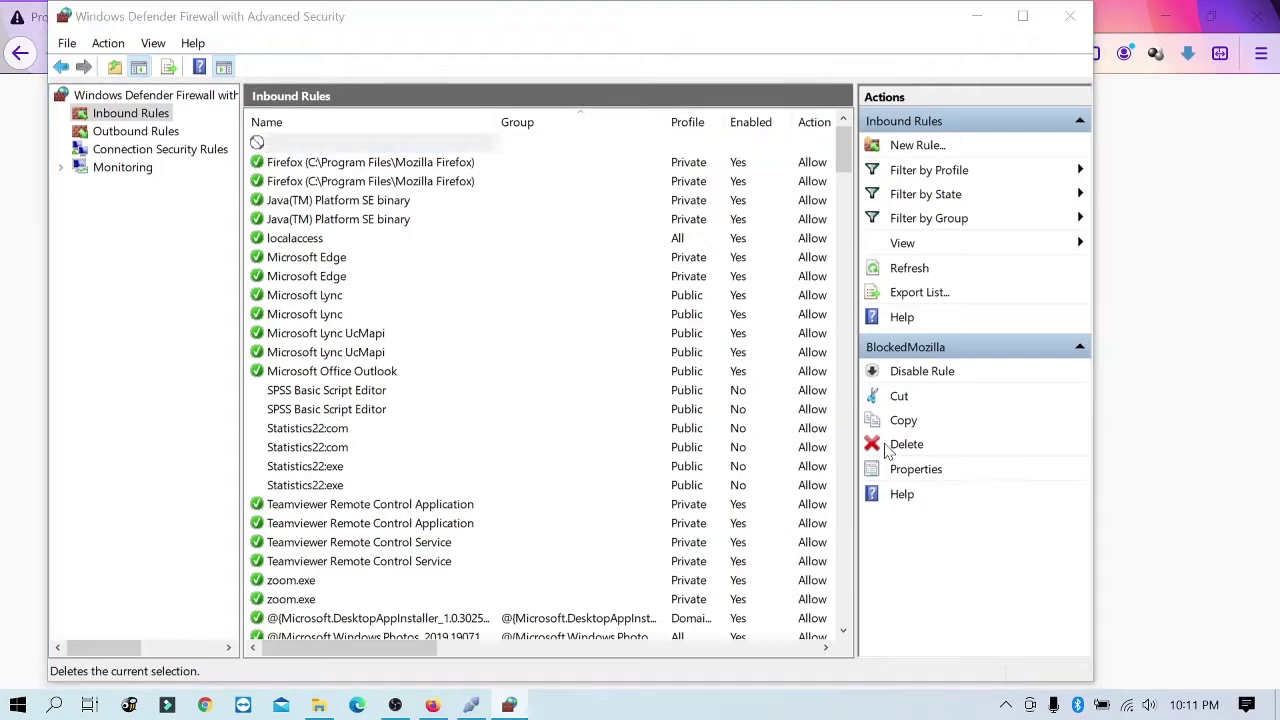
pyautogui.click(688, 490)
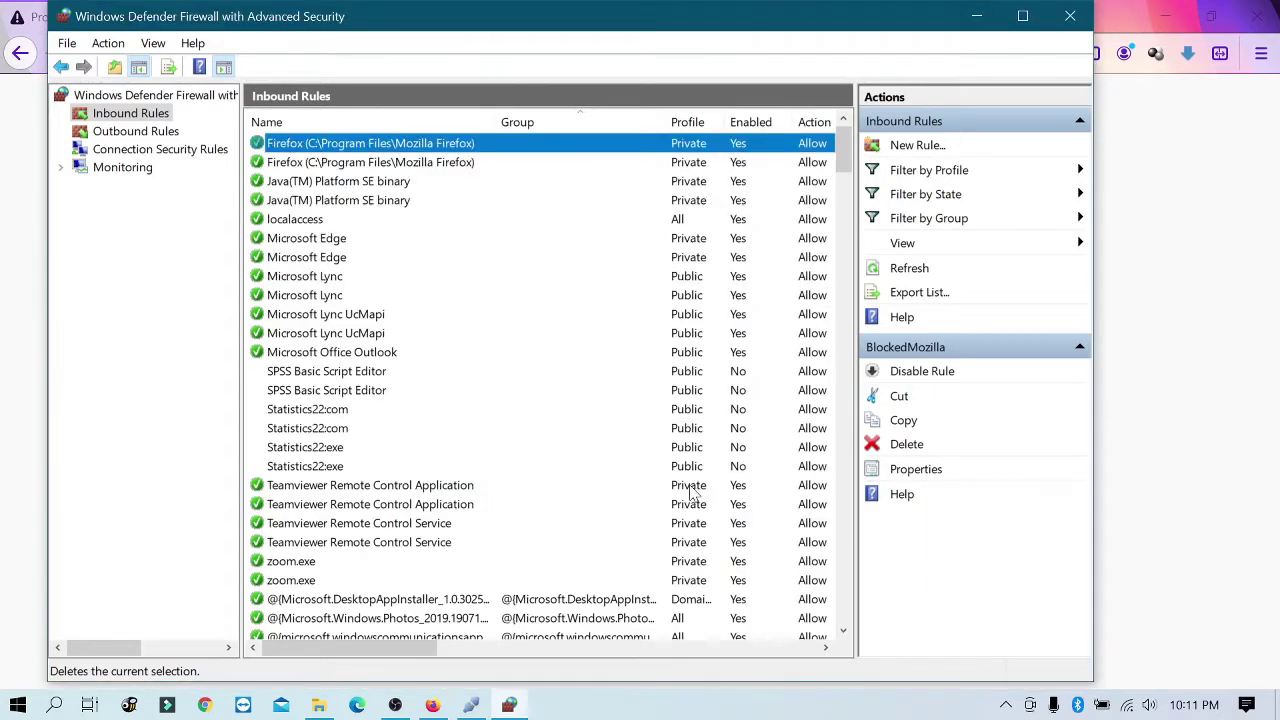
# Step: Switch to Firefox, reload the MajorGeeks page to test access without the BlockedMozilla rules, and look through the page
pyautogui.click(432, 705)
pyautogui.click(100, 58)
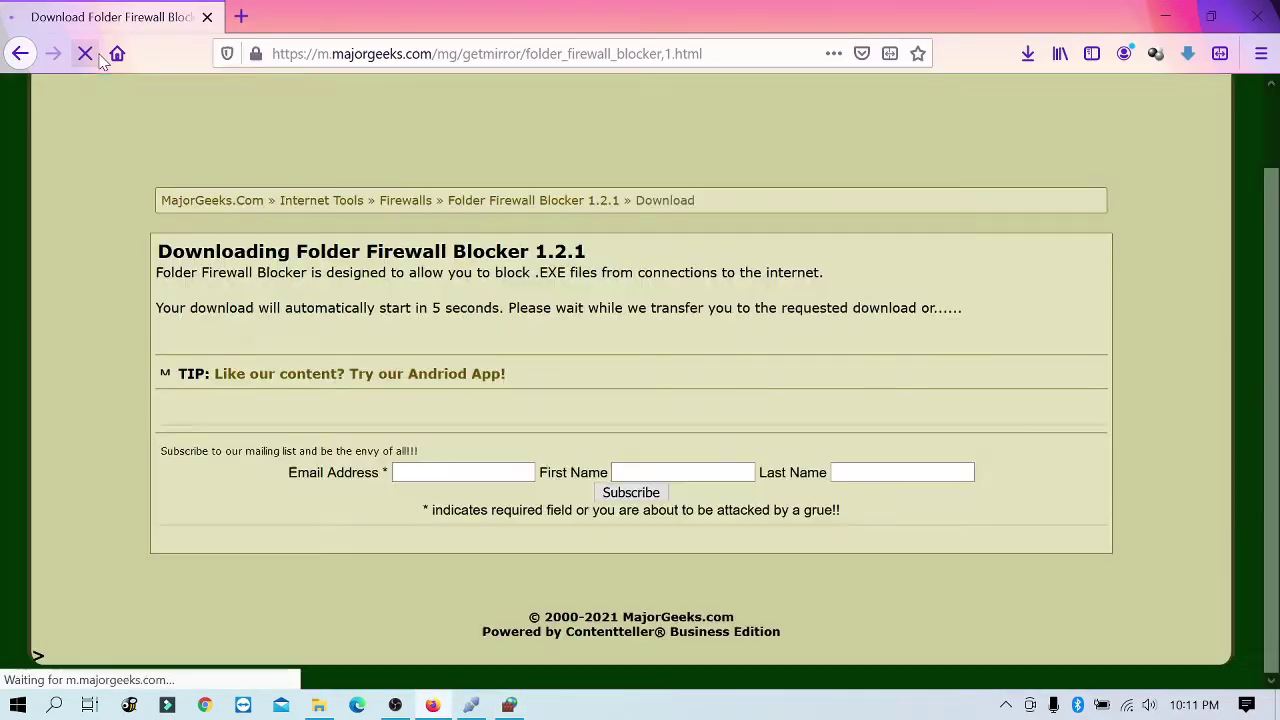
pyautogui.scroll(-2, 881, 191)
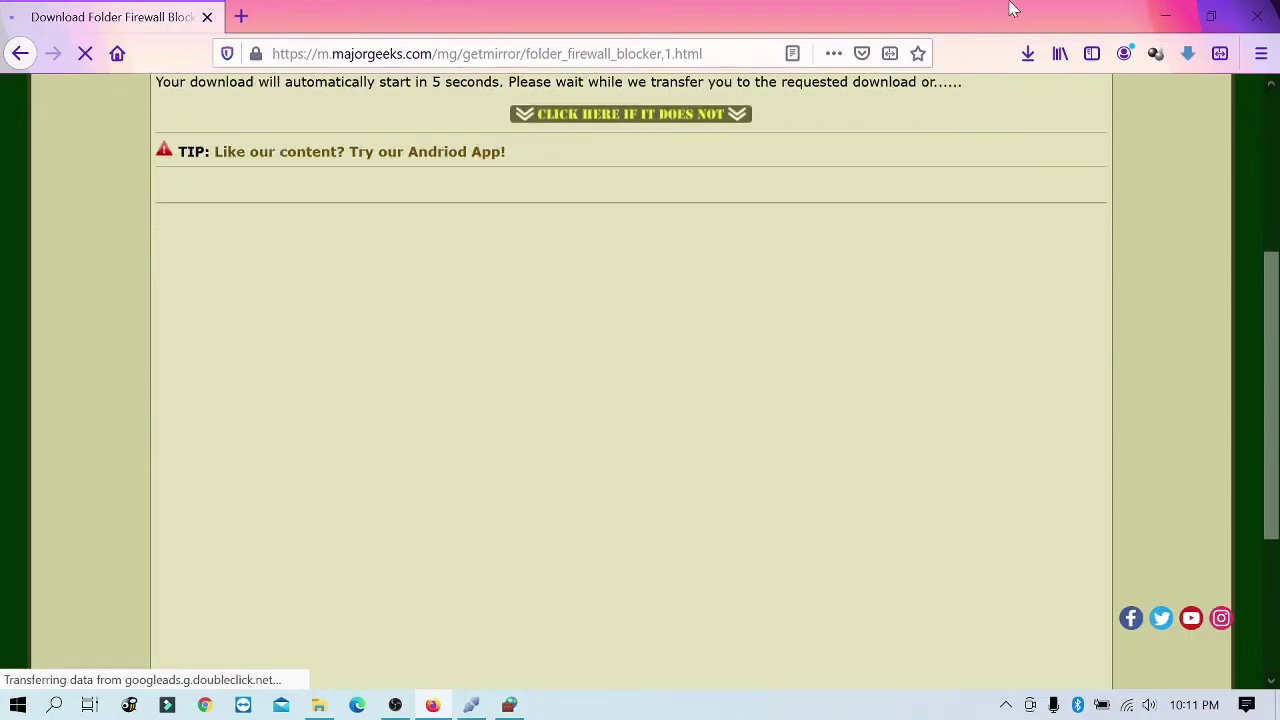
pyautogui.scroll(3, 1060, 129)
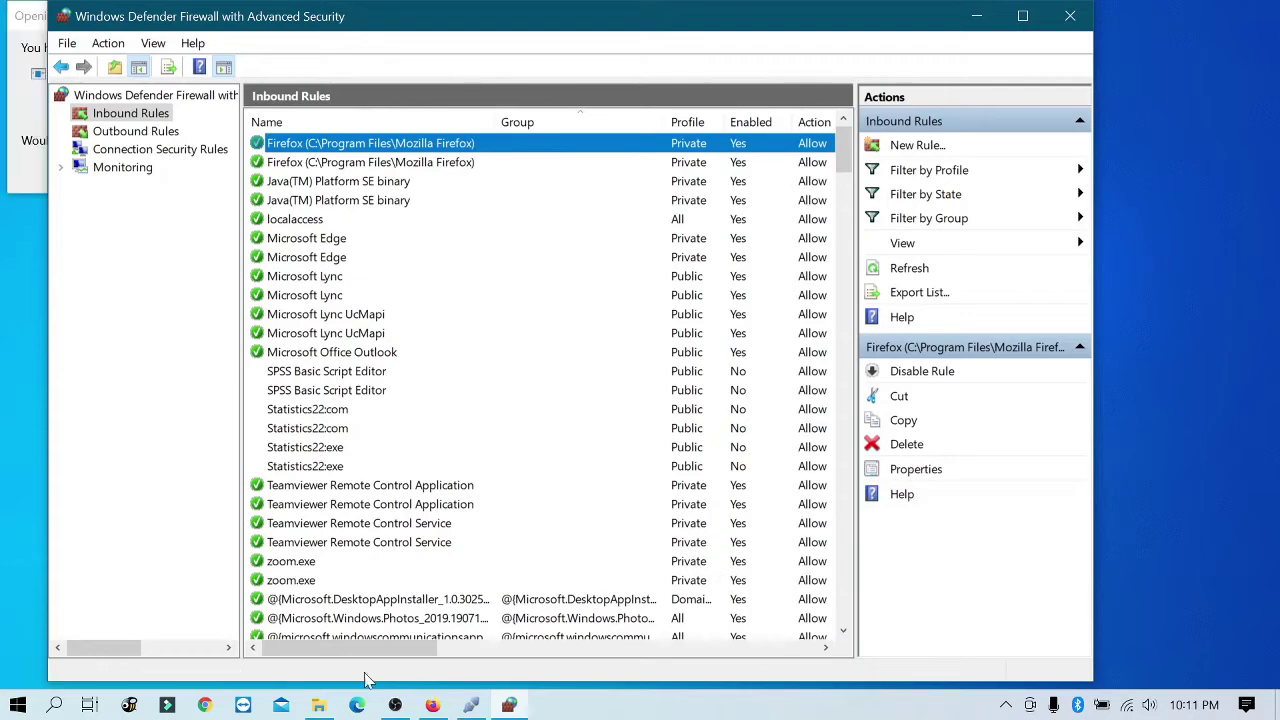
# Step: In File Explorer, open blocked.txt from the Documents folder in Notepad and reposition its window to examine the netsh blocking script
pyautogui.click(320, 706)
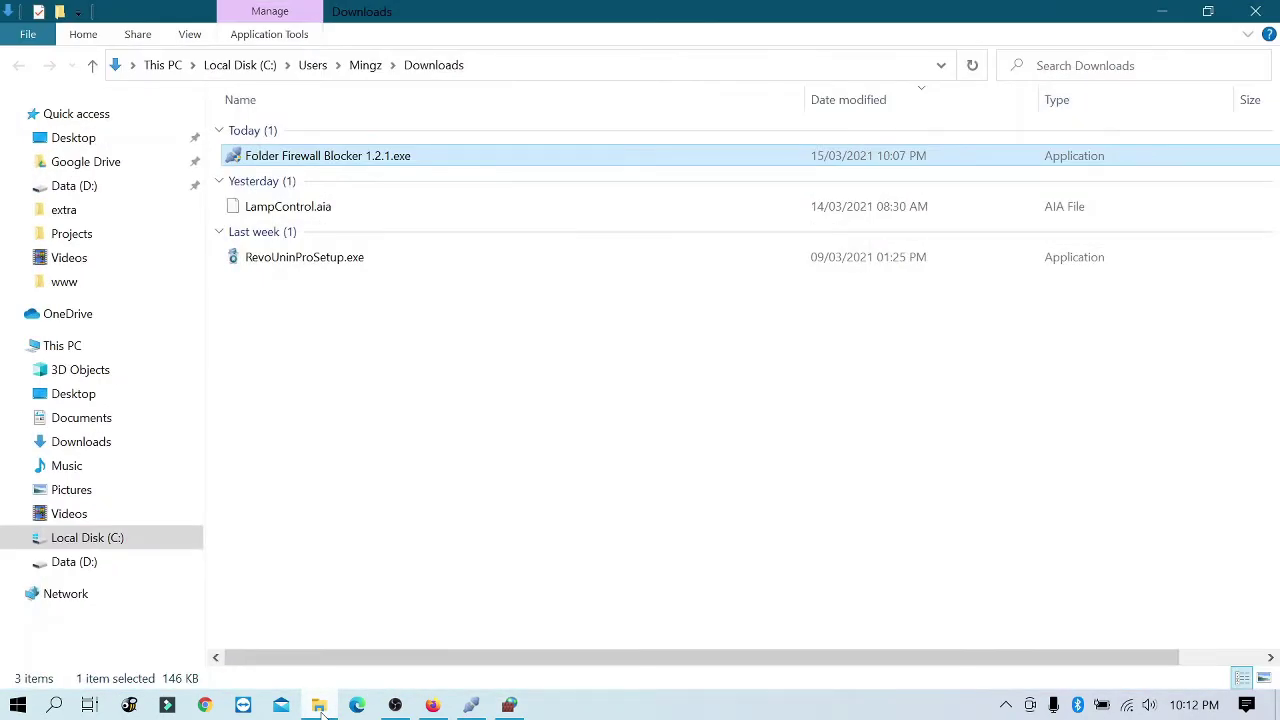
pyautogui.click(86, 417)
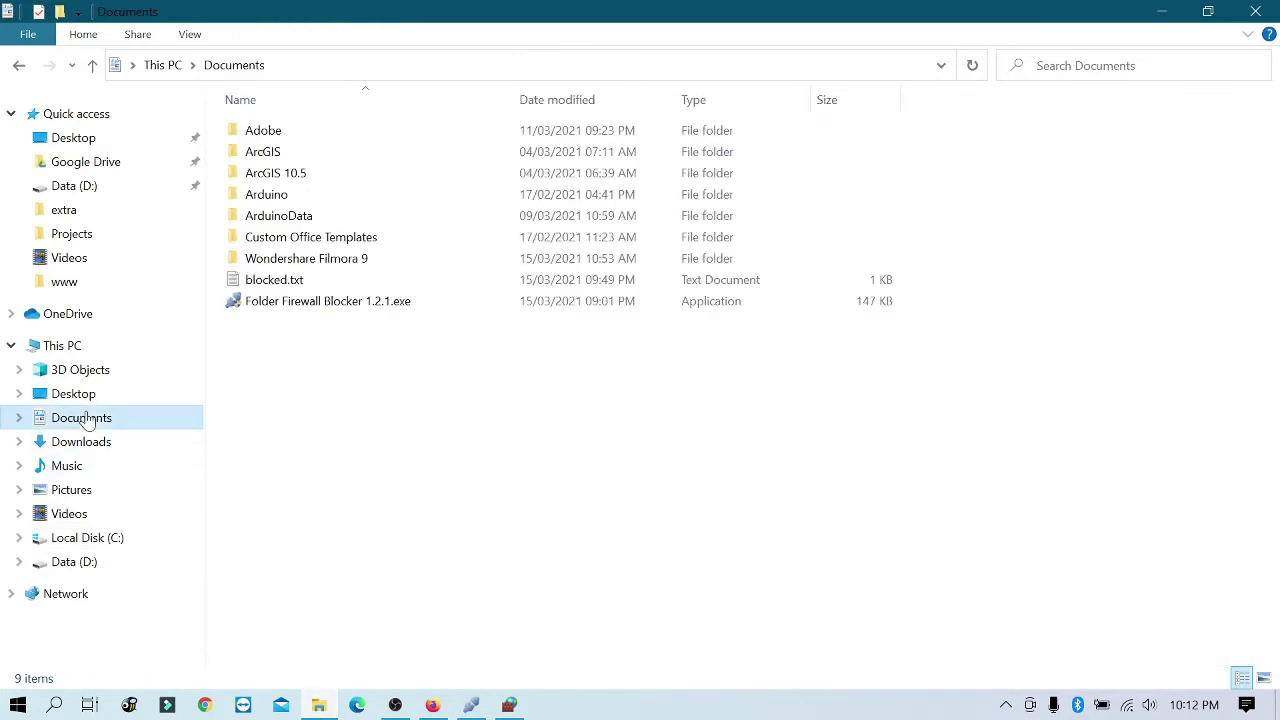
pyautogui.doubleClick(280, 284)
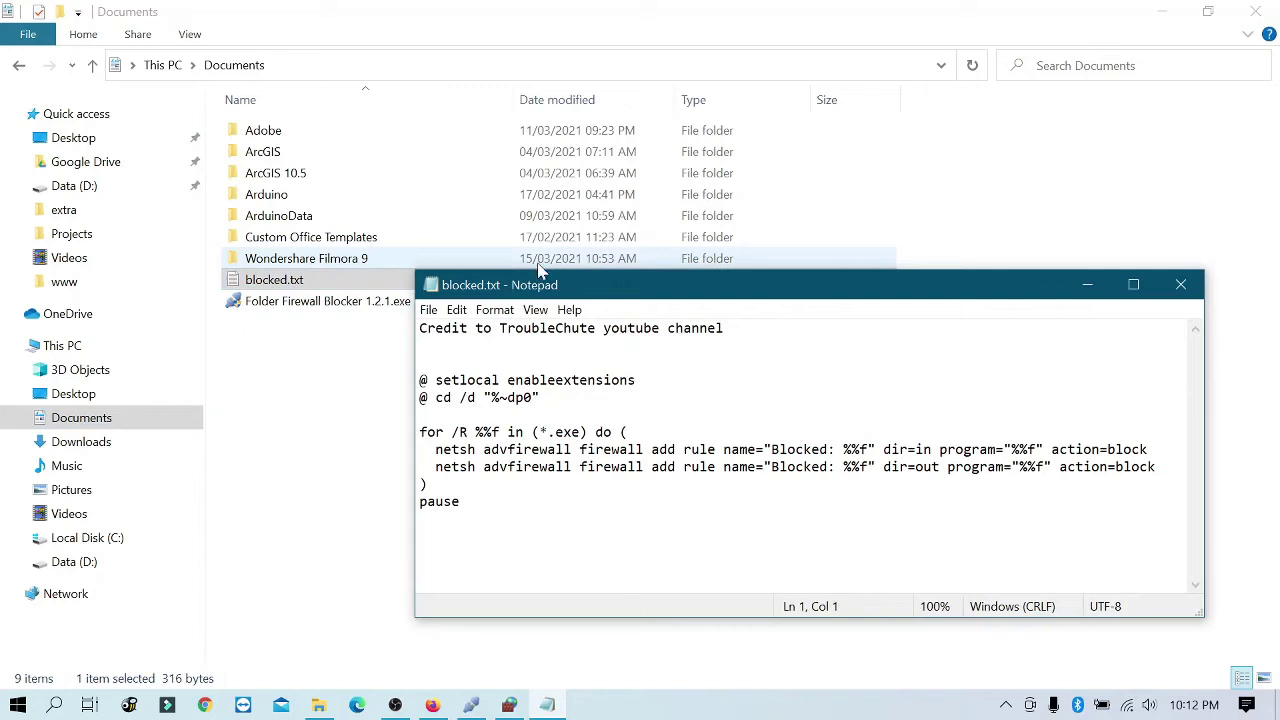
pyautogui.moveTo(523, 288); pyautogui.dragTo(362, 178)
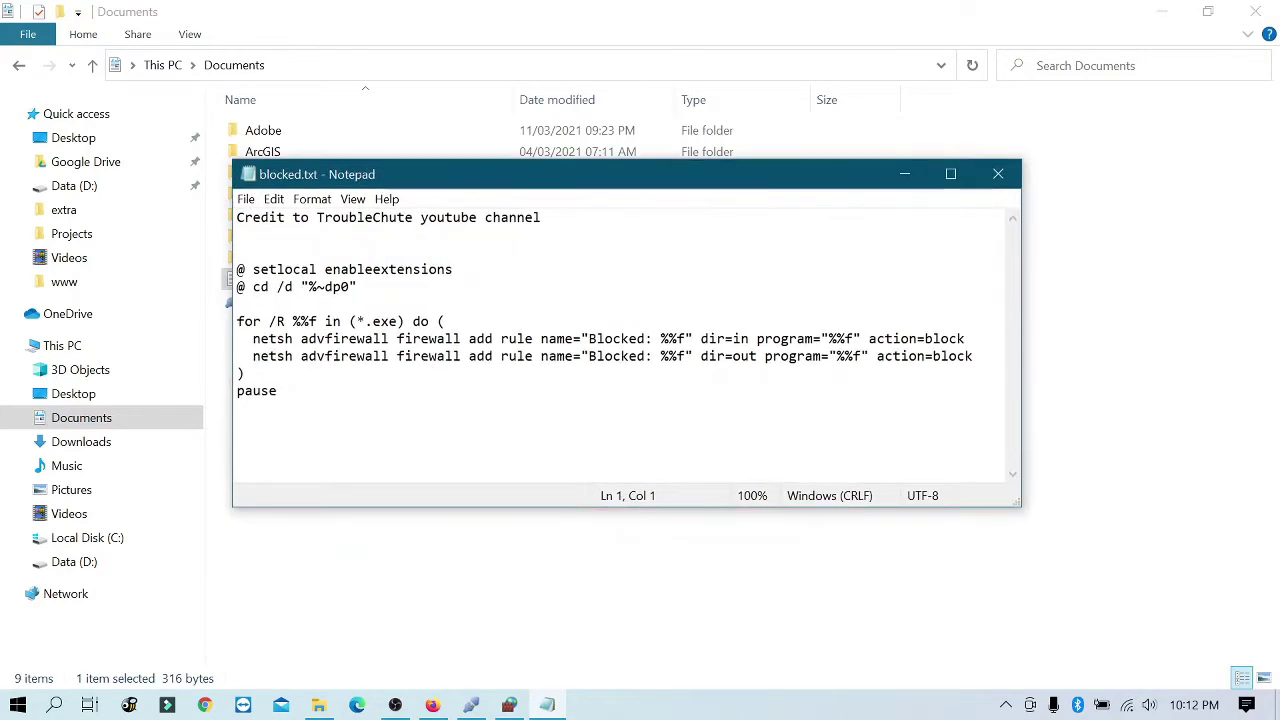
# Step: Highlight the credit line at the start of the script and its TroubleChute channel name to examine the script's source
pyautogui.press('End')
pyautogui.hotkey('ctrl', 'shift', 'Left')
pyautogui.hotkey('ctrl', 'shift', 'Left')
pyautogui.press('Down')
pyautogui.hotkey('shift', 'Up')
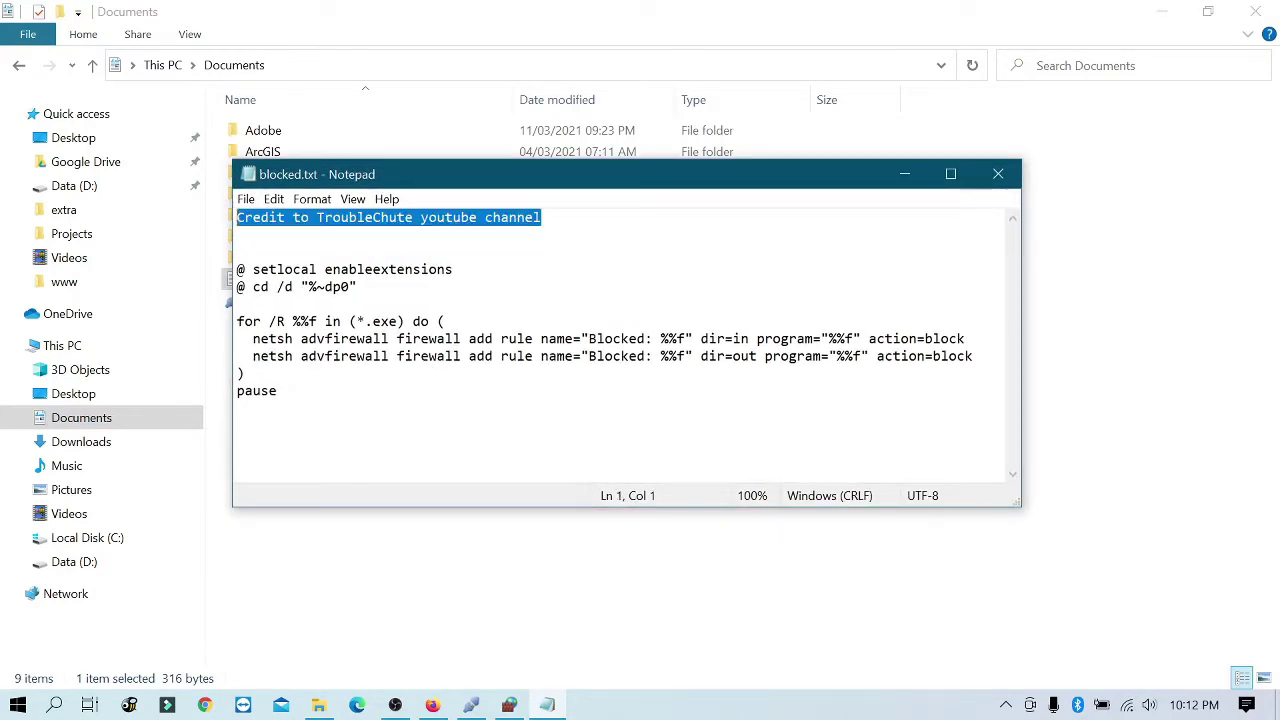
pyautogui.press('Down')
pyautogui.press('Down')
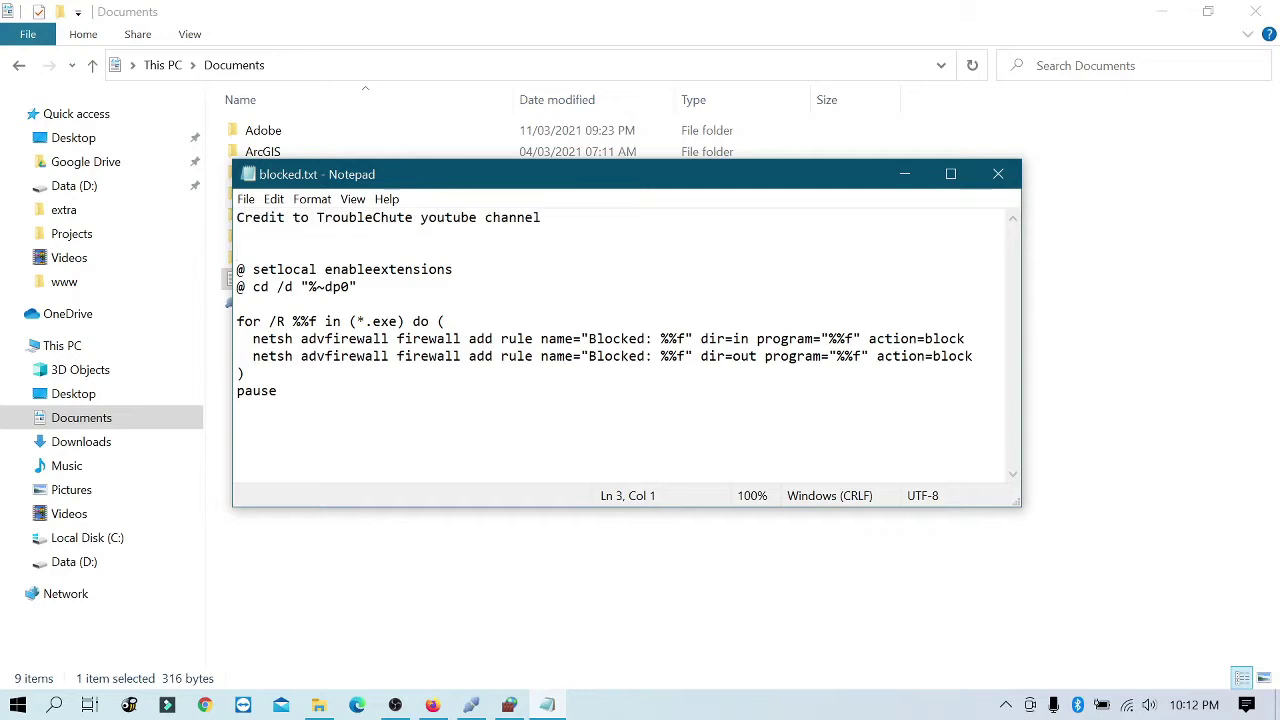
pyautogui.hotkey('ctrl', 'Home')
pyautogui.hotkey('ctrl', 'Right')
pyautogui.hotkey('ctrl', 'Right')
pyautogui.hotkey('ctrl', 'shift', 'Right')
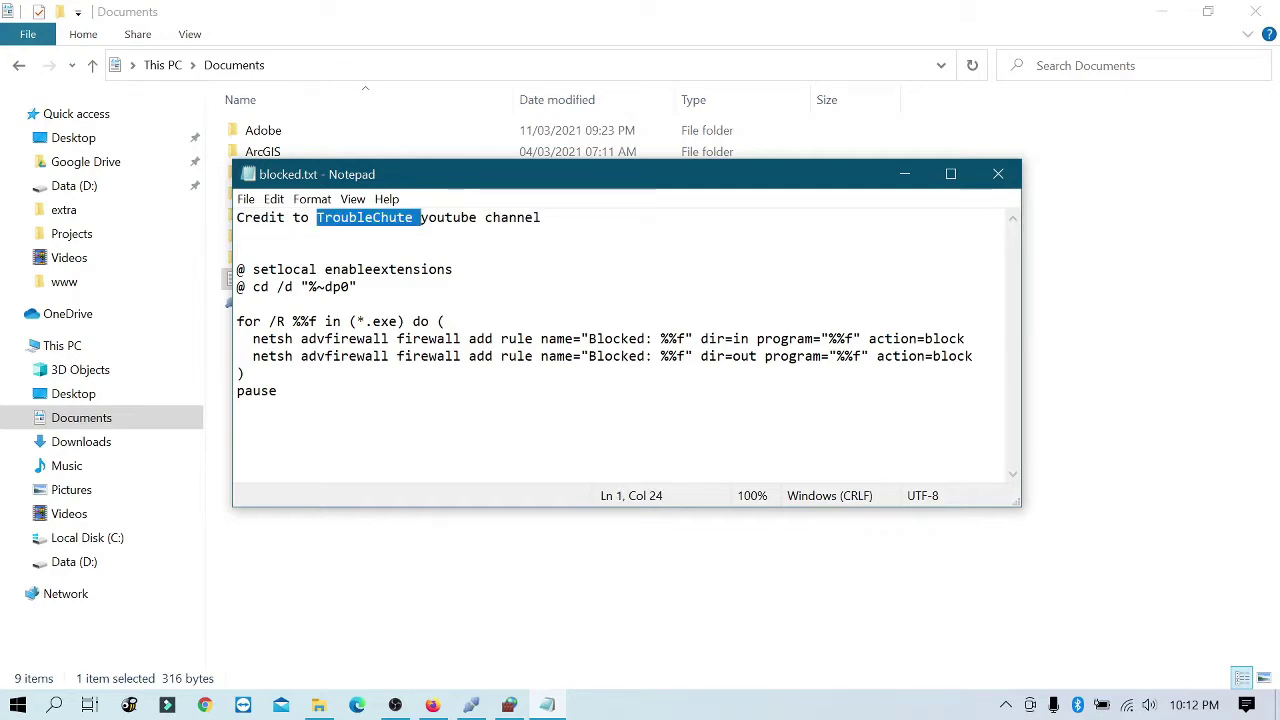
pyautogui.press('Down')
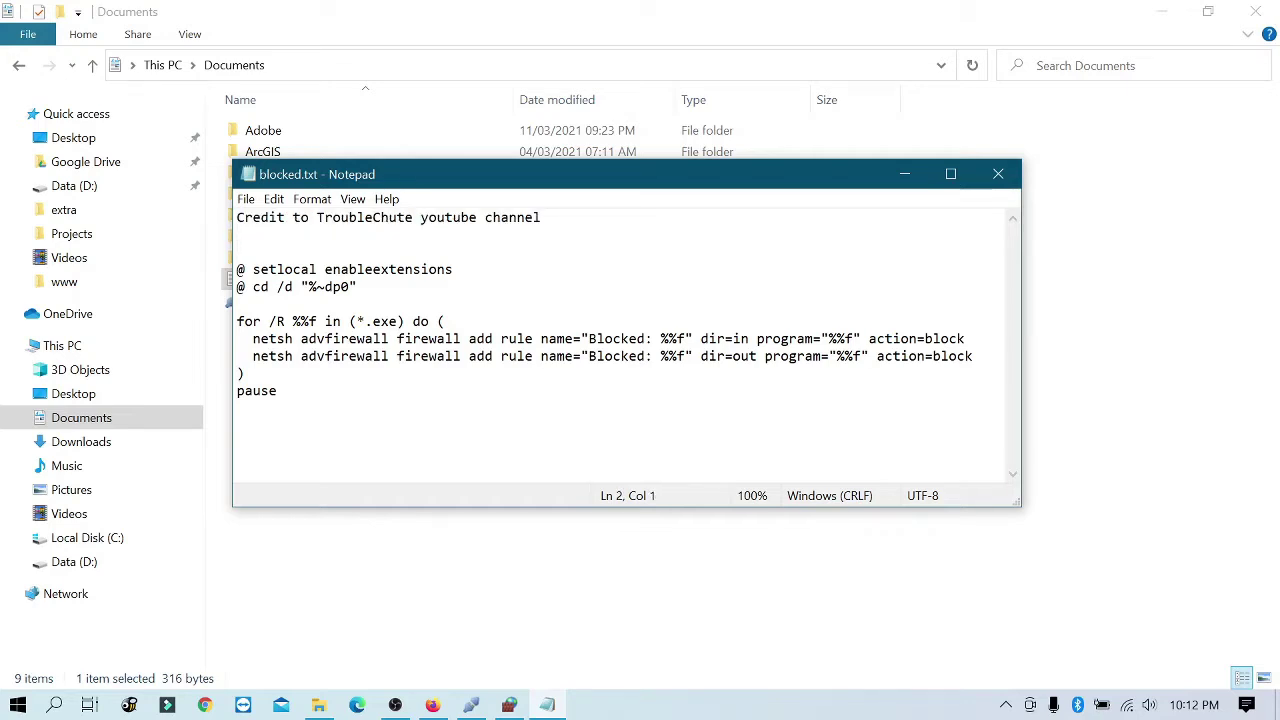
# Step: Delete the credit line and the blank lines above the script commands, and save and close blocked.txt
pyautogui.hotkey('shift', 'Up')
pyautogui.hotkey('shift', 'Up')
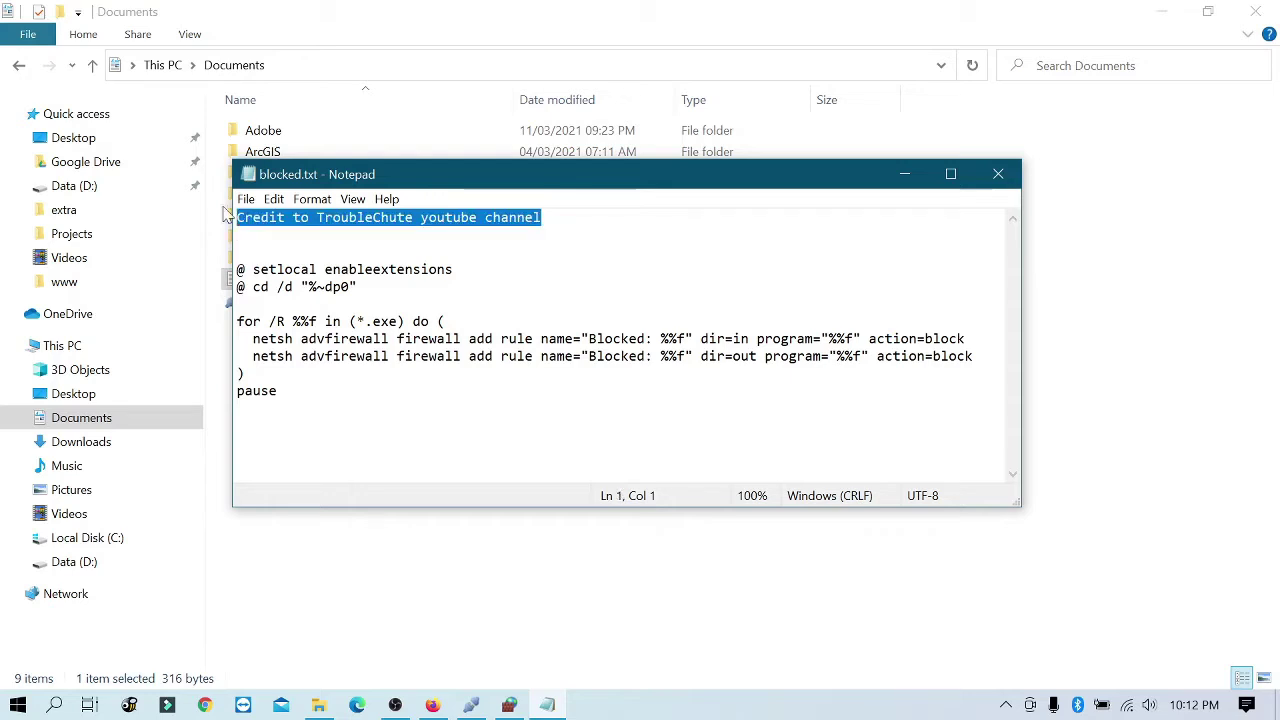
pyautogui.press('Delete')
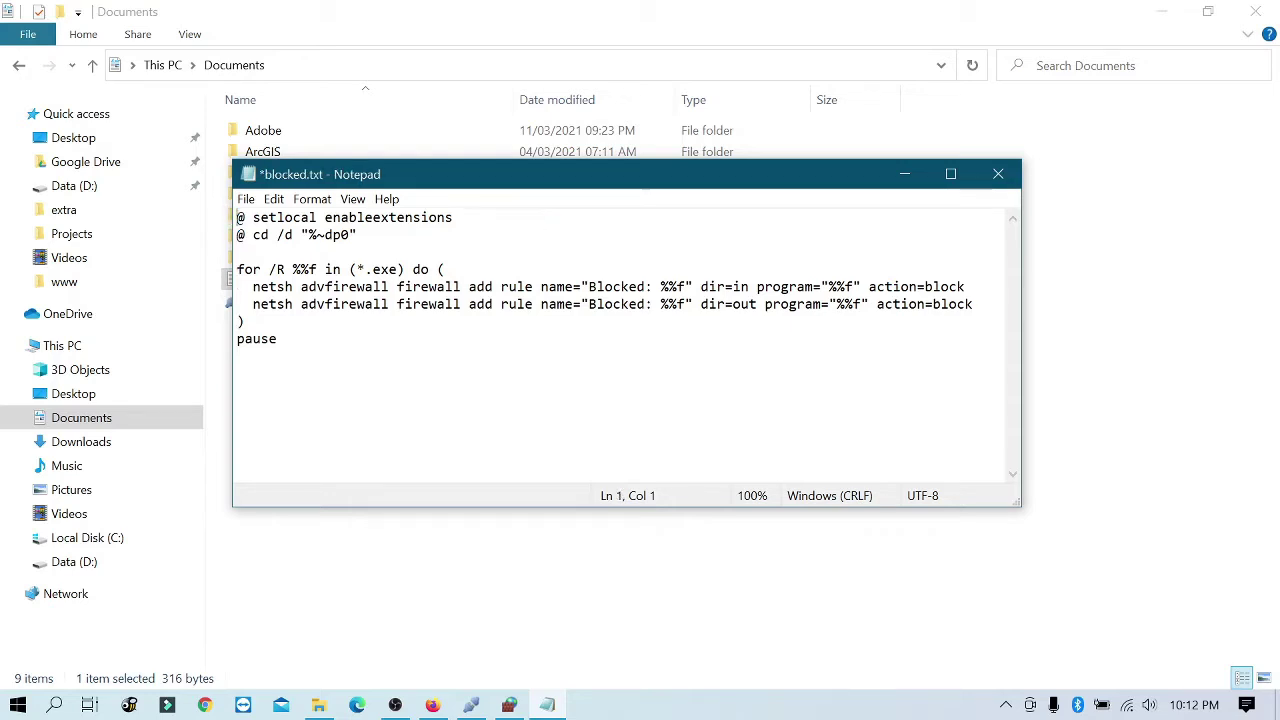
pyautogui.click(245, 199)
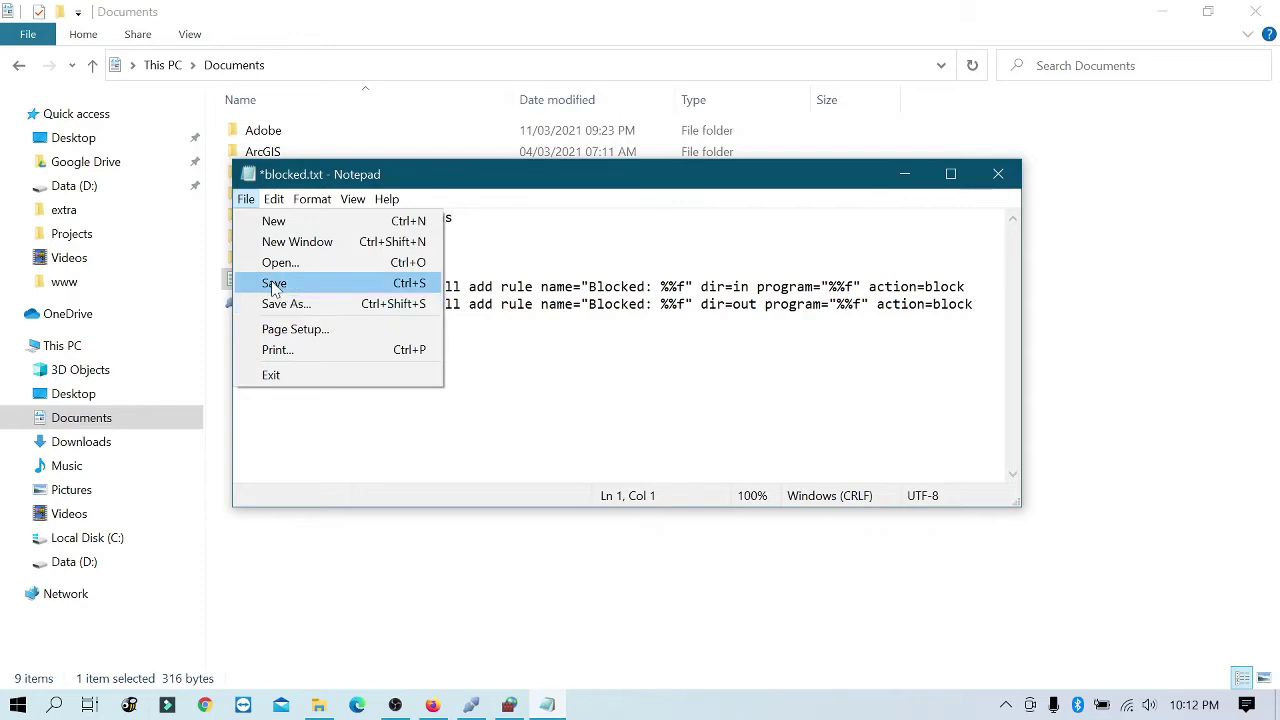
pyautogui.click(274, 284)
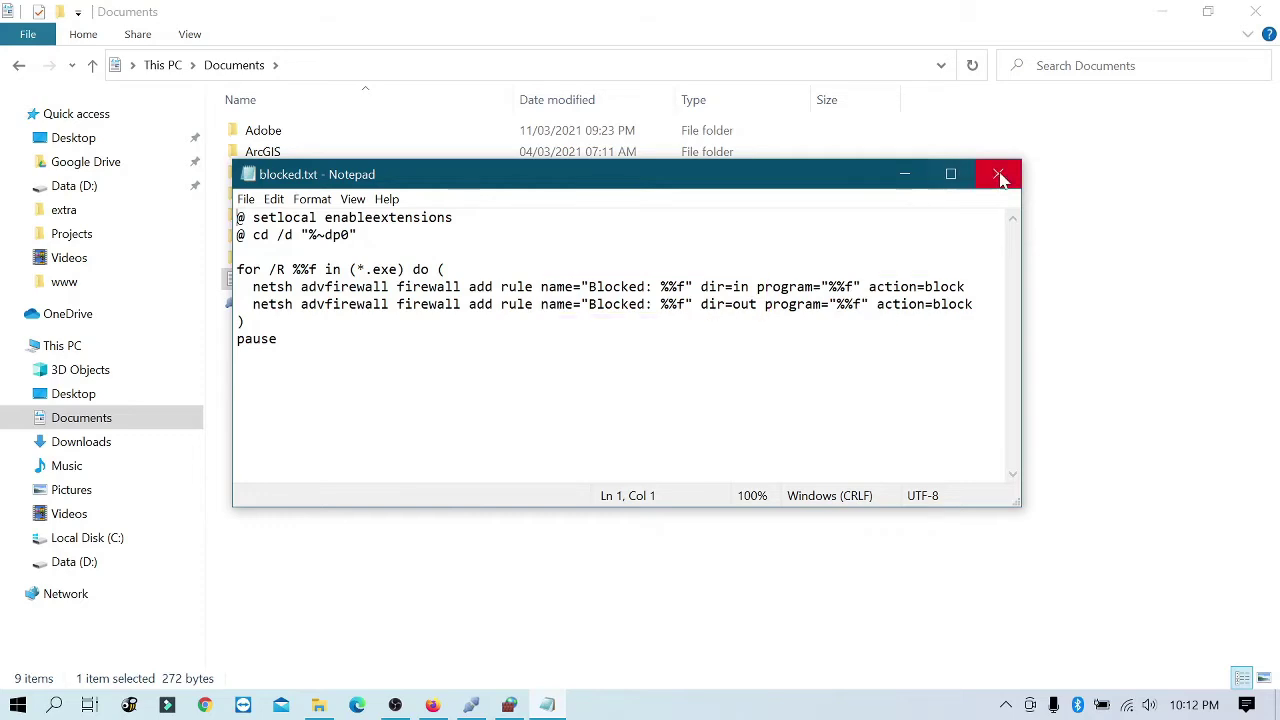
pyautogui.click(997, 177)
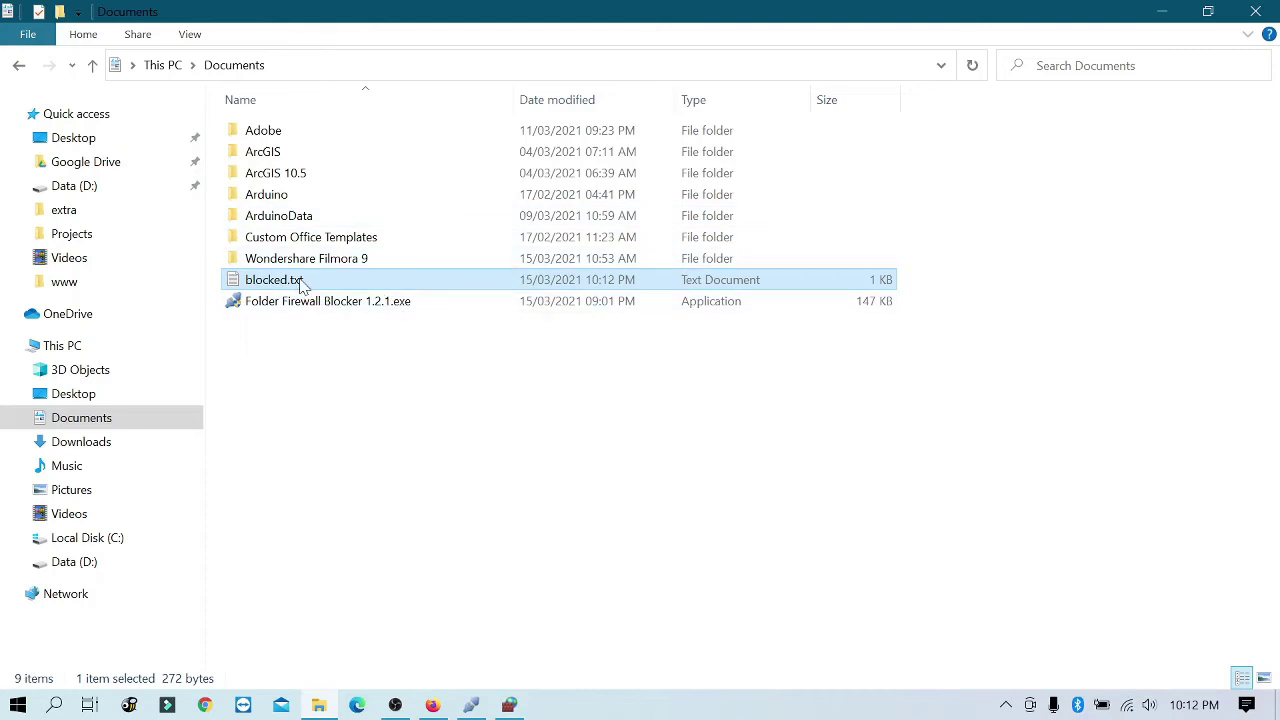
# Step: Rename blocked.txt in the Documents folder to blocked.bat and accept the file extension change
pyautogui.press('F2')
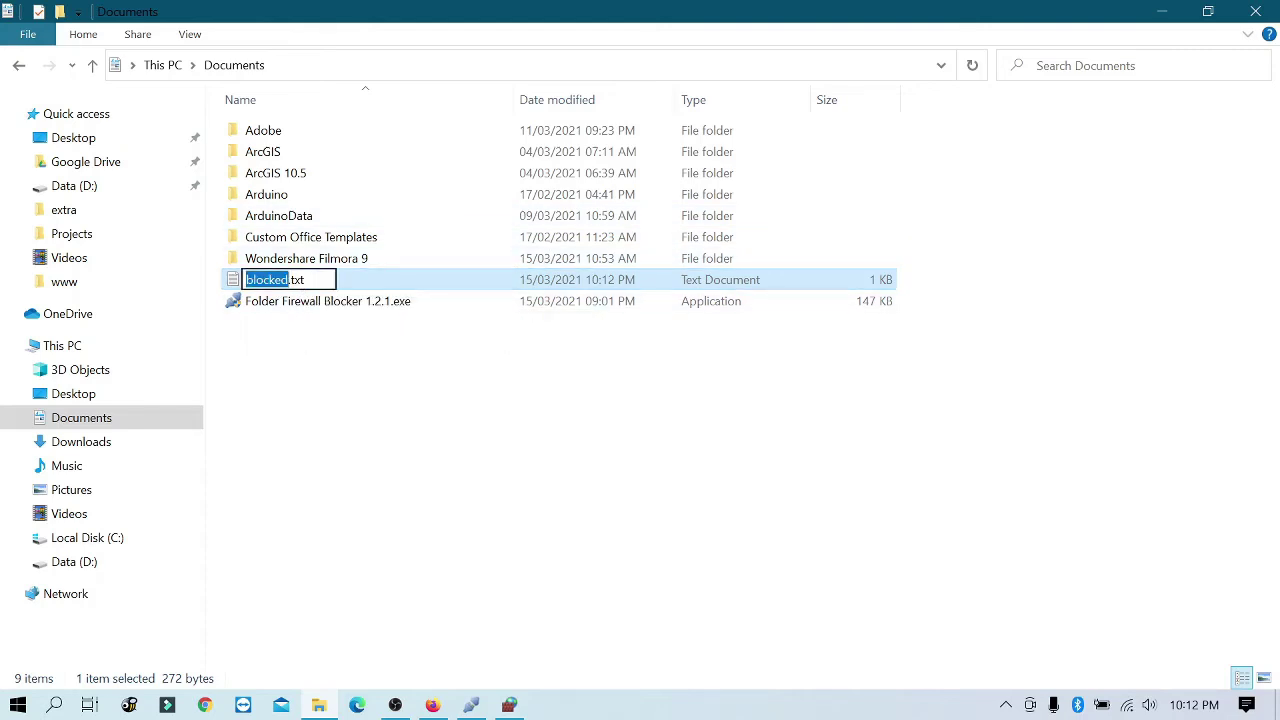
pyautogui.press('End')
pyautogui.hotkey('shift', 'Left')
pyautogui.hotkey('shift', 'Left')
pyautogui.hotkey('shift', 'Left')
pyautogui.press('BackSpace')
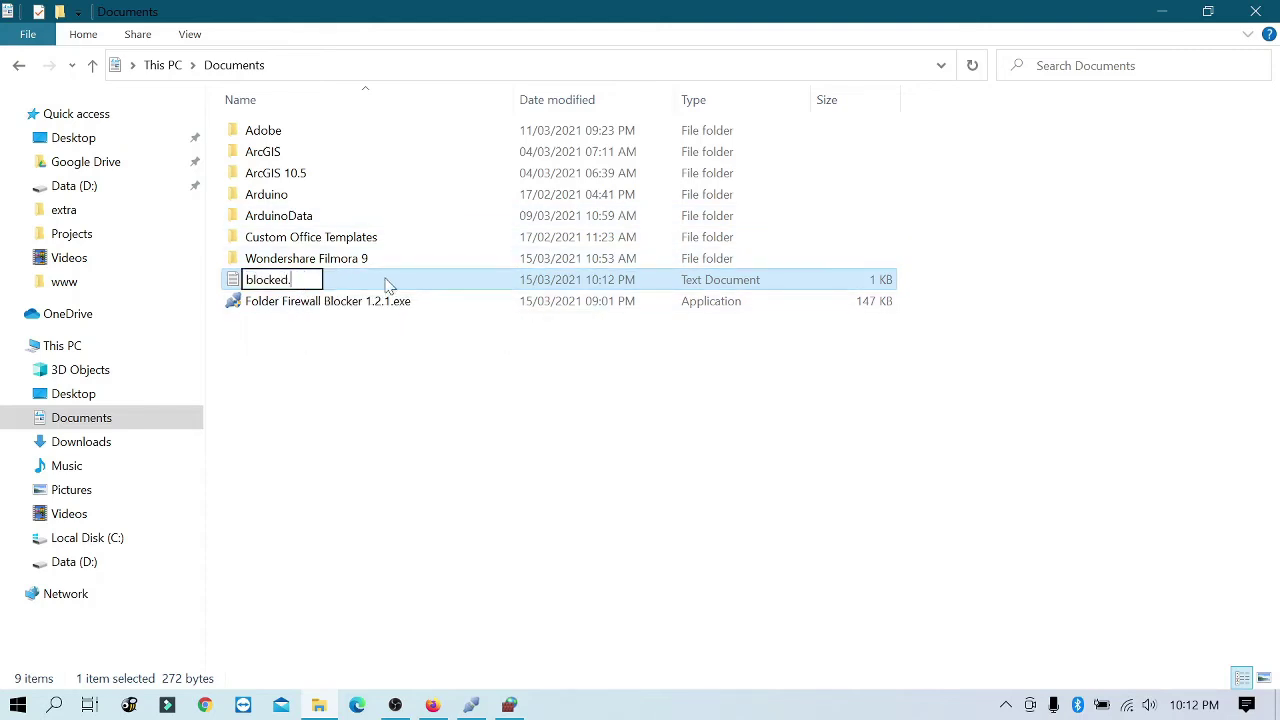
pyautogui.write('bat')
pyautogui.press('Return')
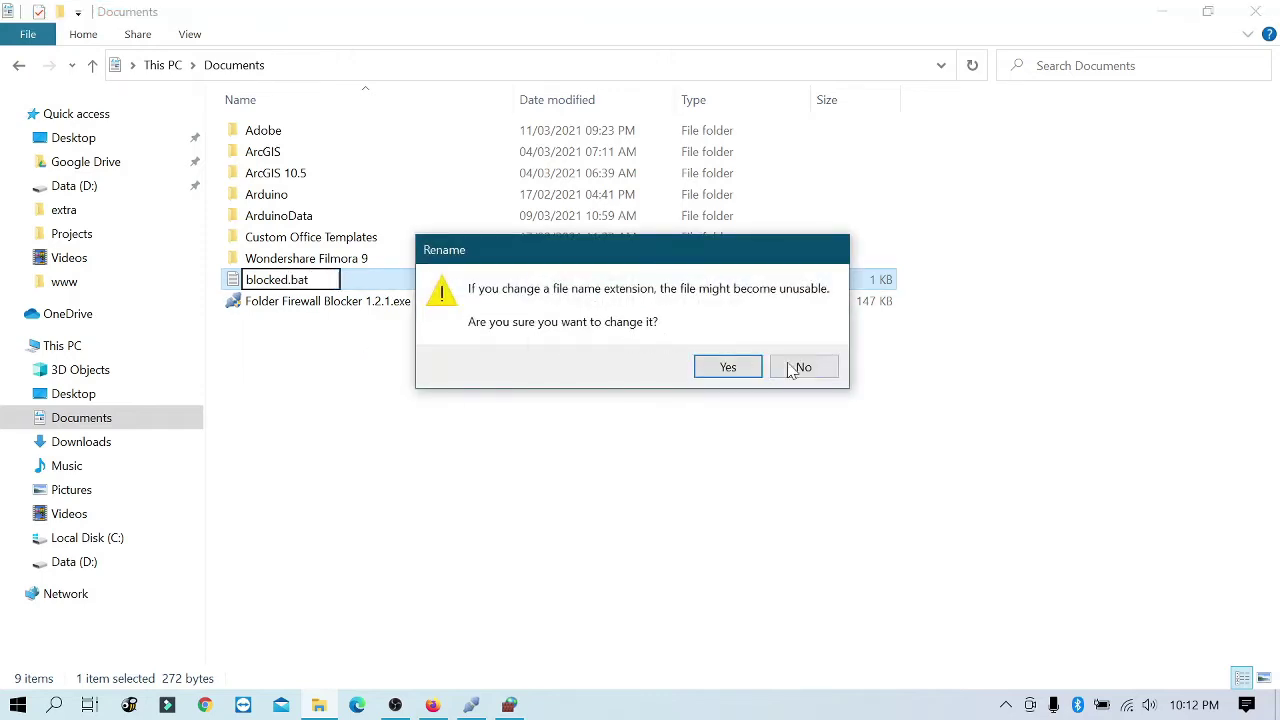
pyautogui.click(714, 374)
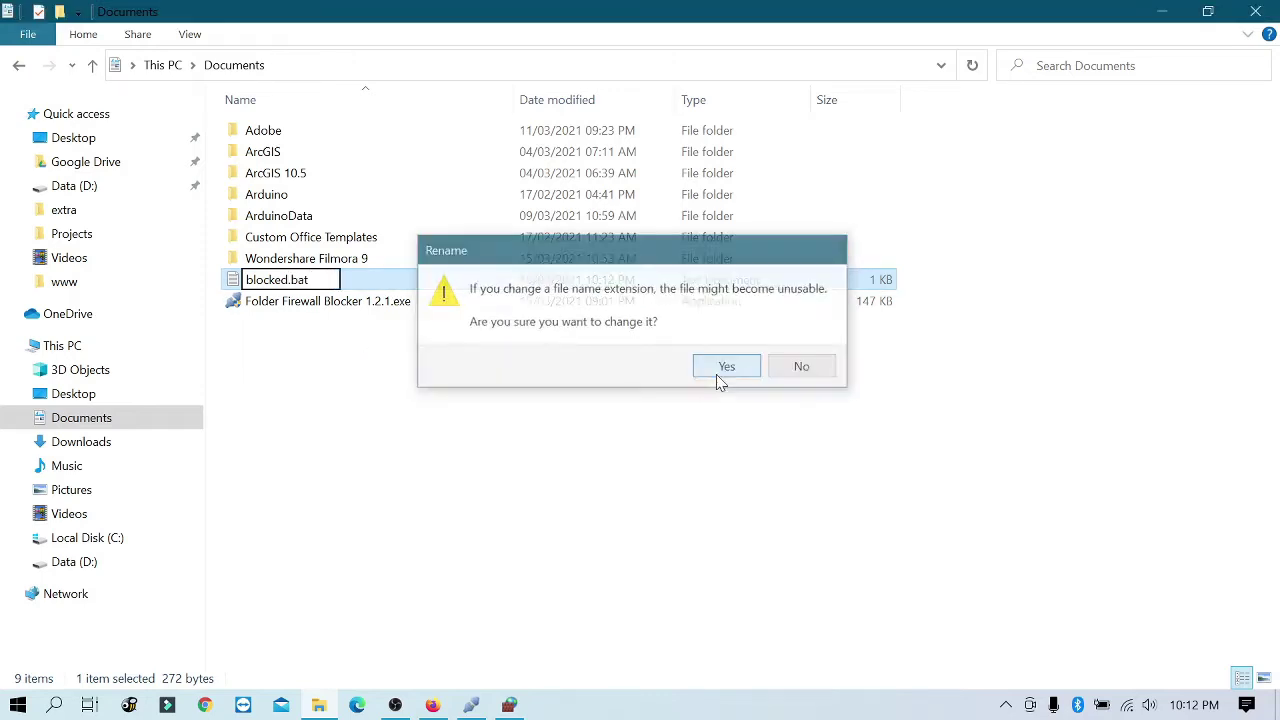
# Step: Copy blocked.bat from Documents into C:\Program Files\SketchUp\SketchUp 2021, granting administrator permission for the copy
pyautogui.rightClick(291, 287)
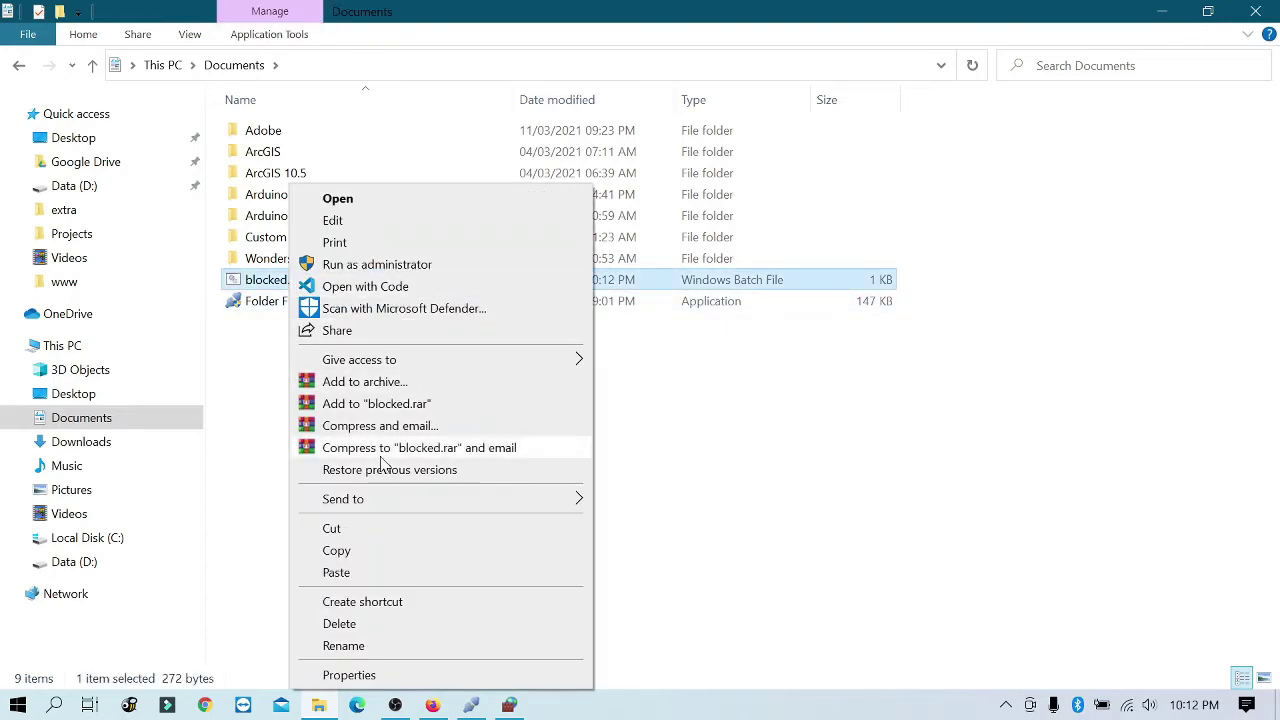
pyautogui.click(338, 559)
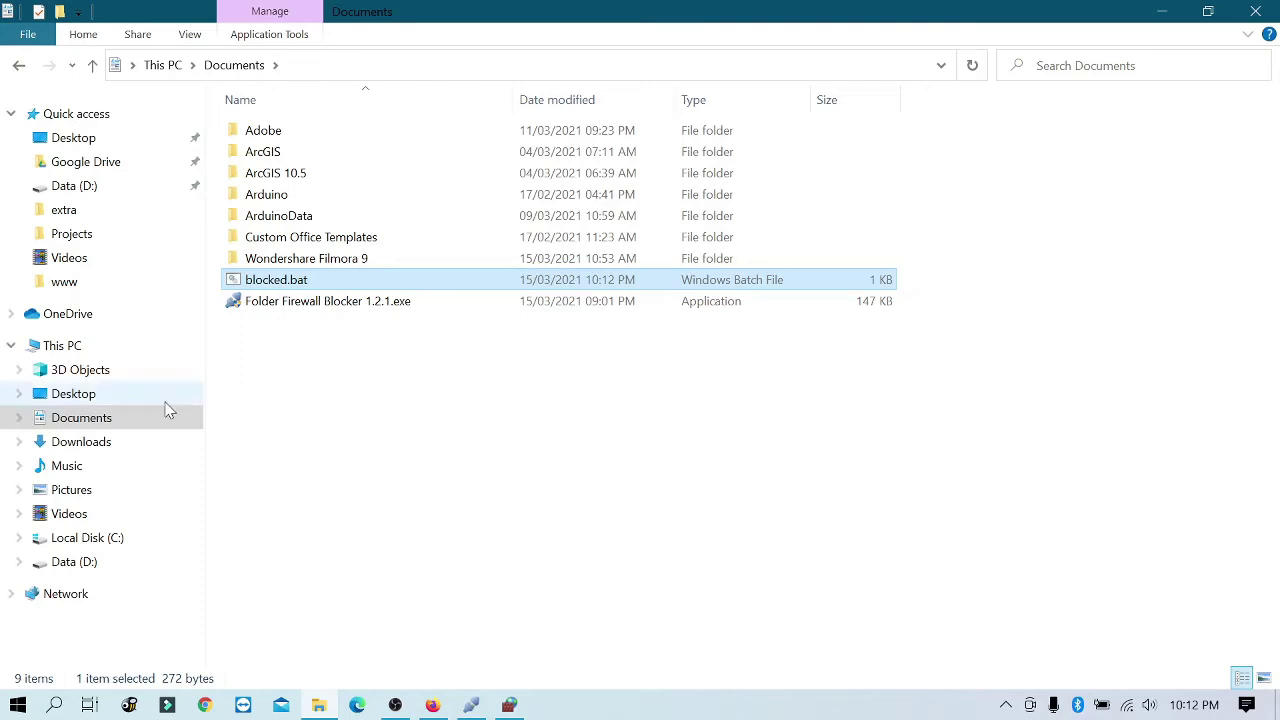
pyautogui.click(72, 540)
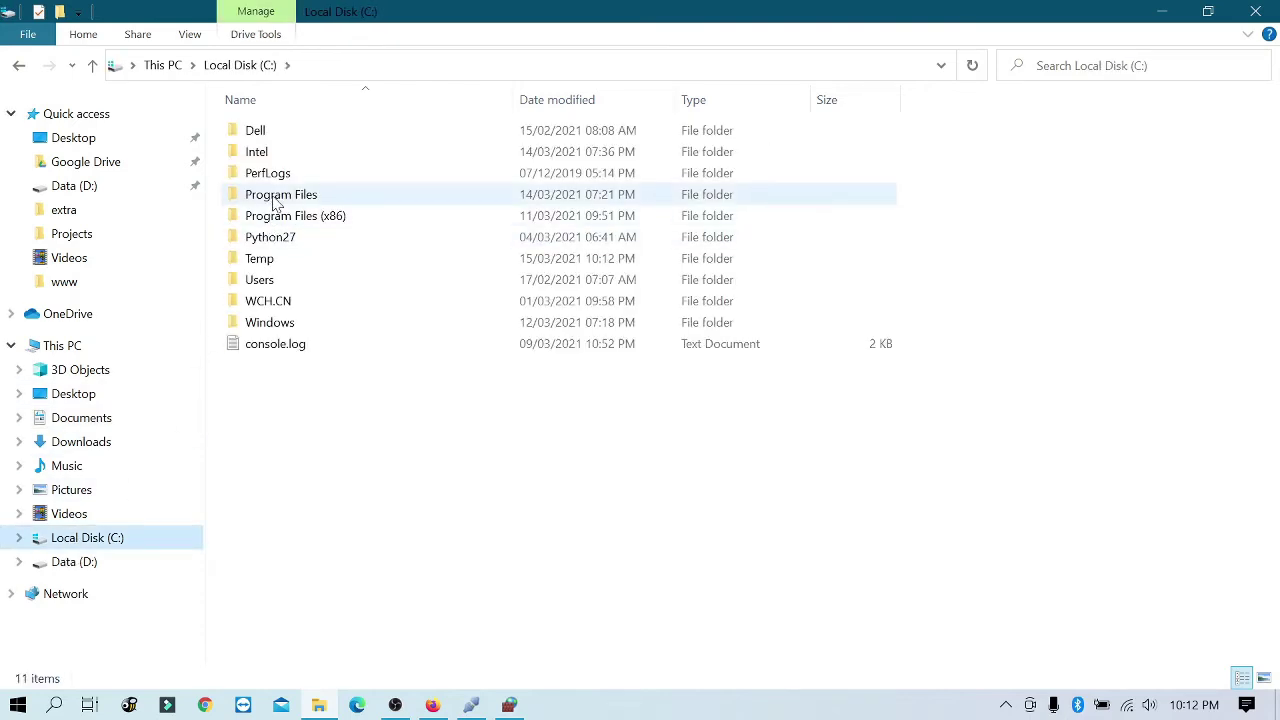
pyautogui.doubleClick(272, 200)
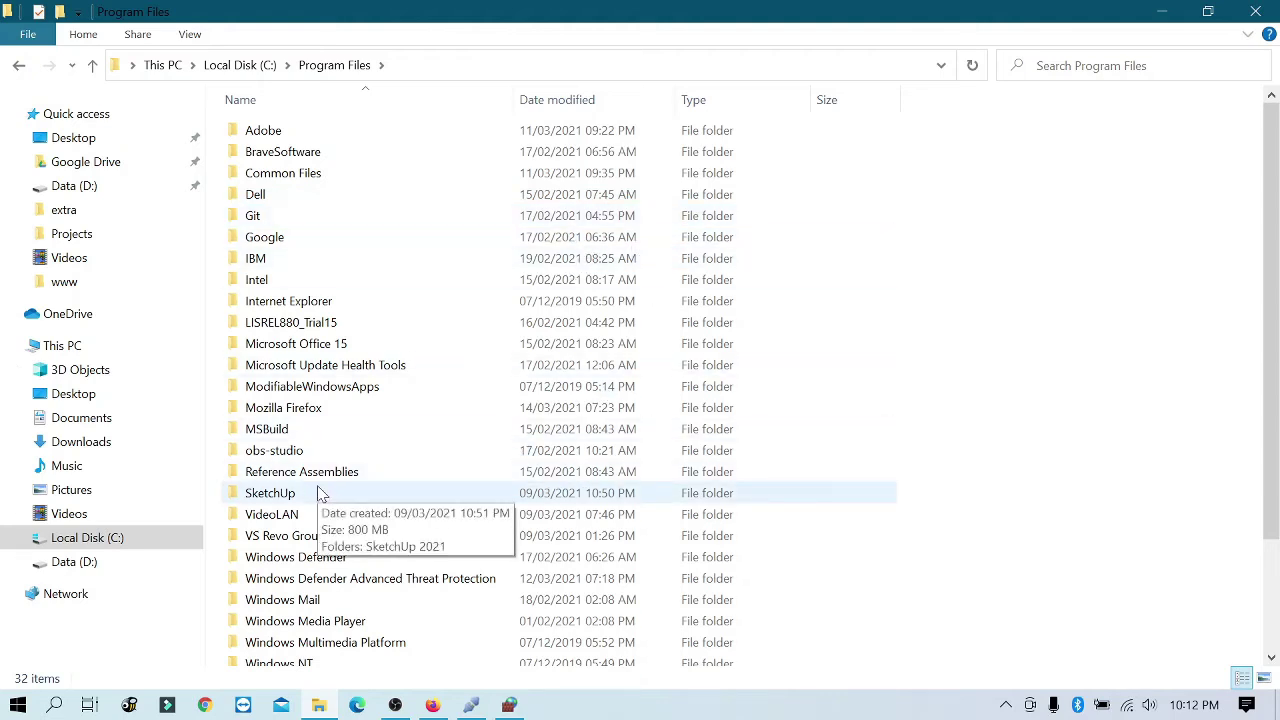
pyautogui.doubleClick(270, 493)
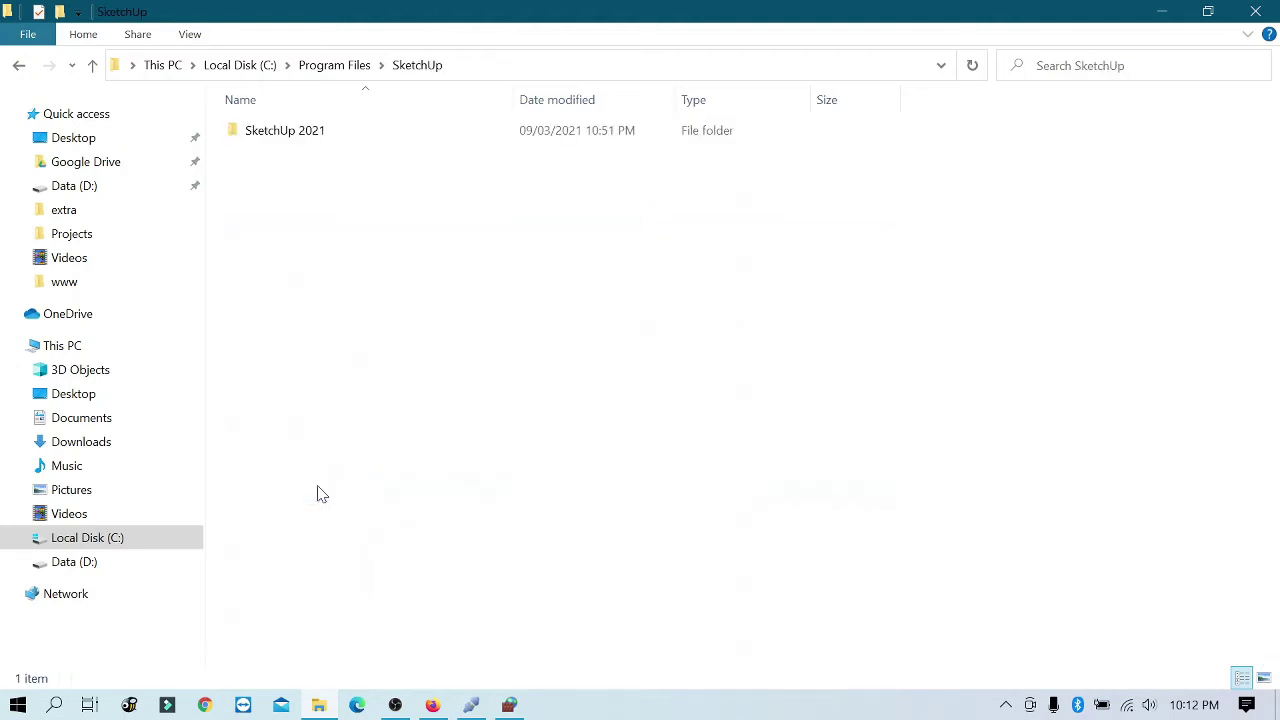
pyautogui.doubleClick(300, 138)
pyautogui.scroll(-10, 932, 276)
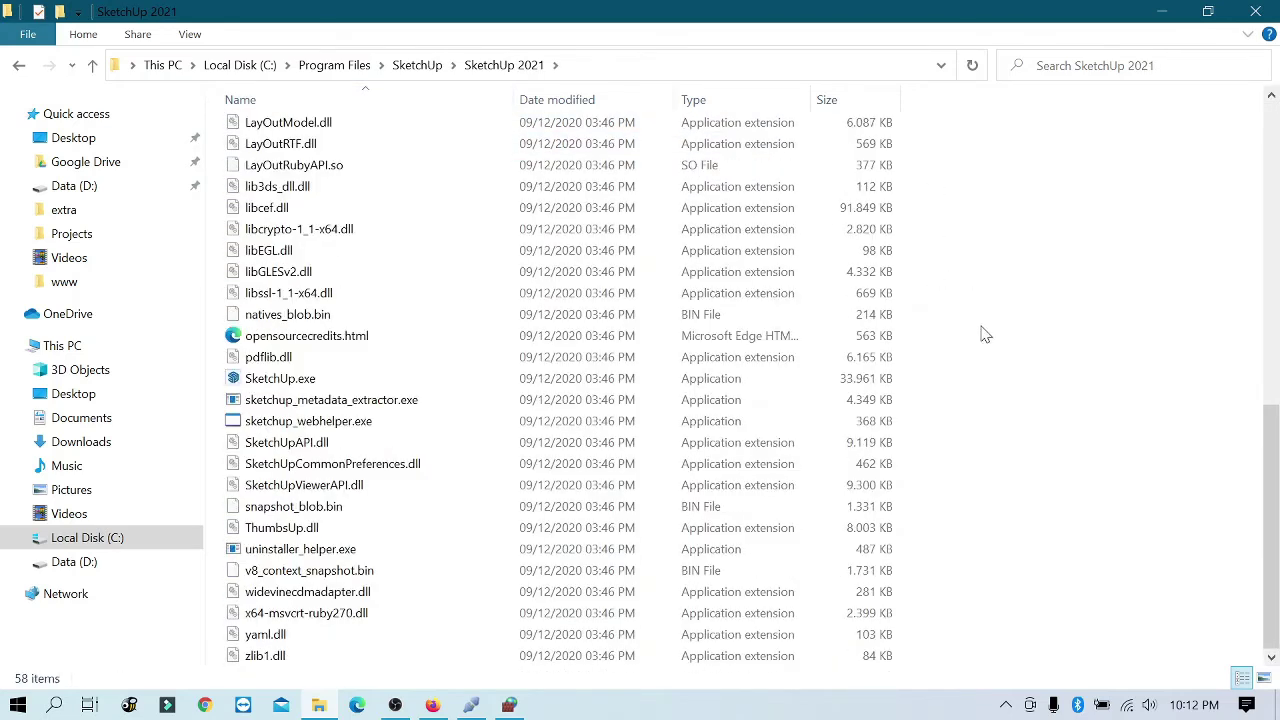
pyautogui.rightClick(970, 442)
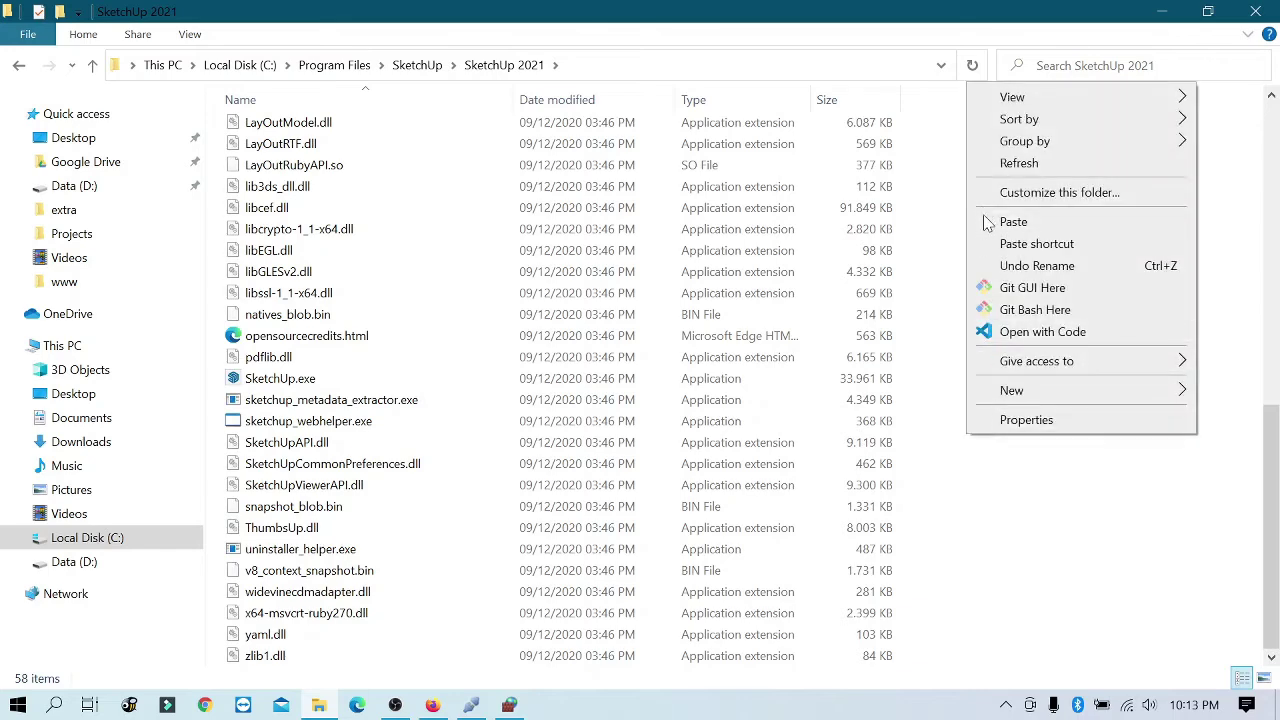
pyautogui.click(1016, 226)
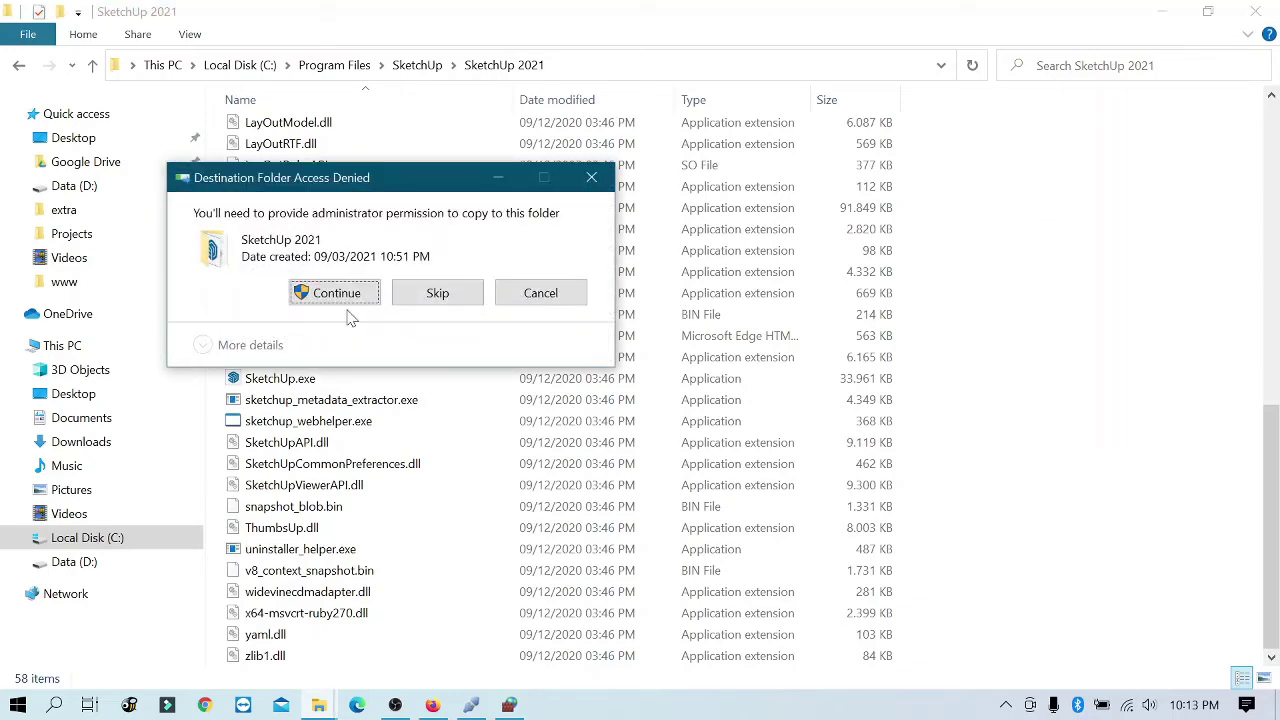
pyautogui.click(350, 294)
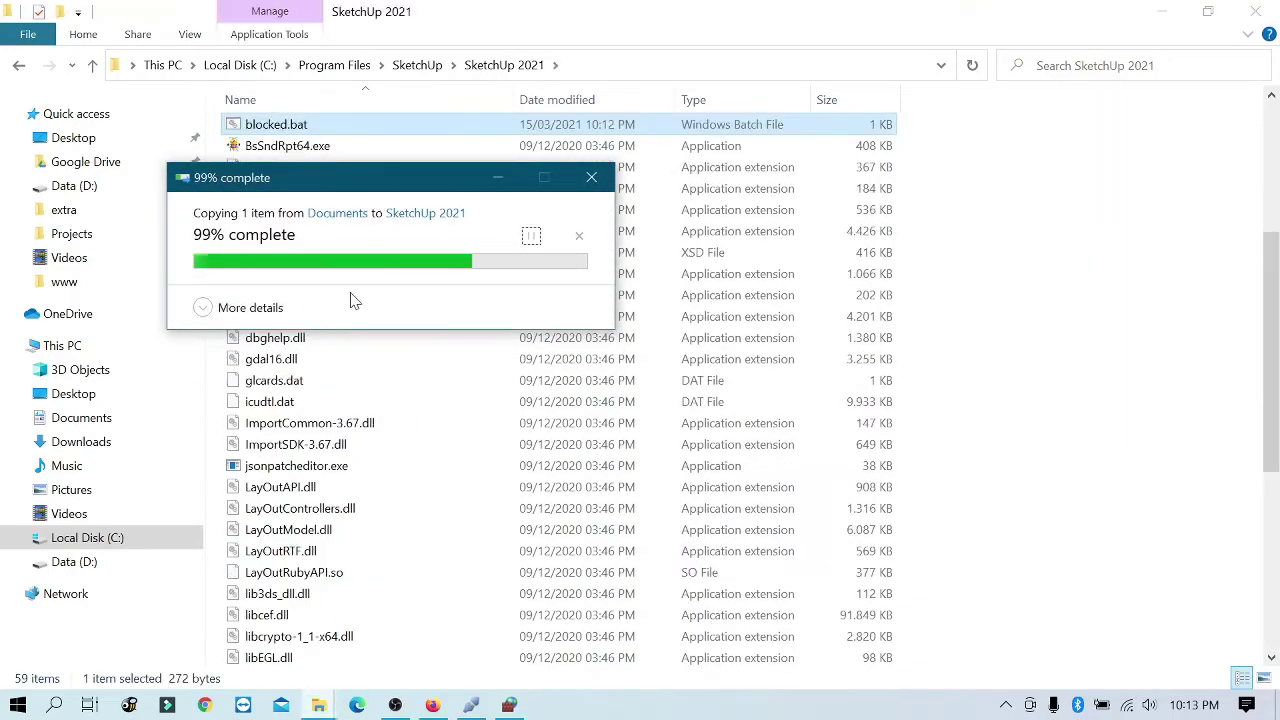
pyautogui.scroll(4, 510, 430)
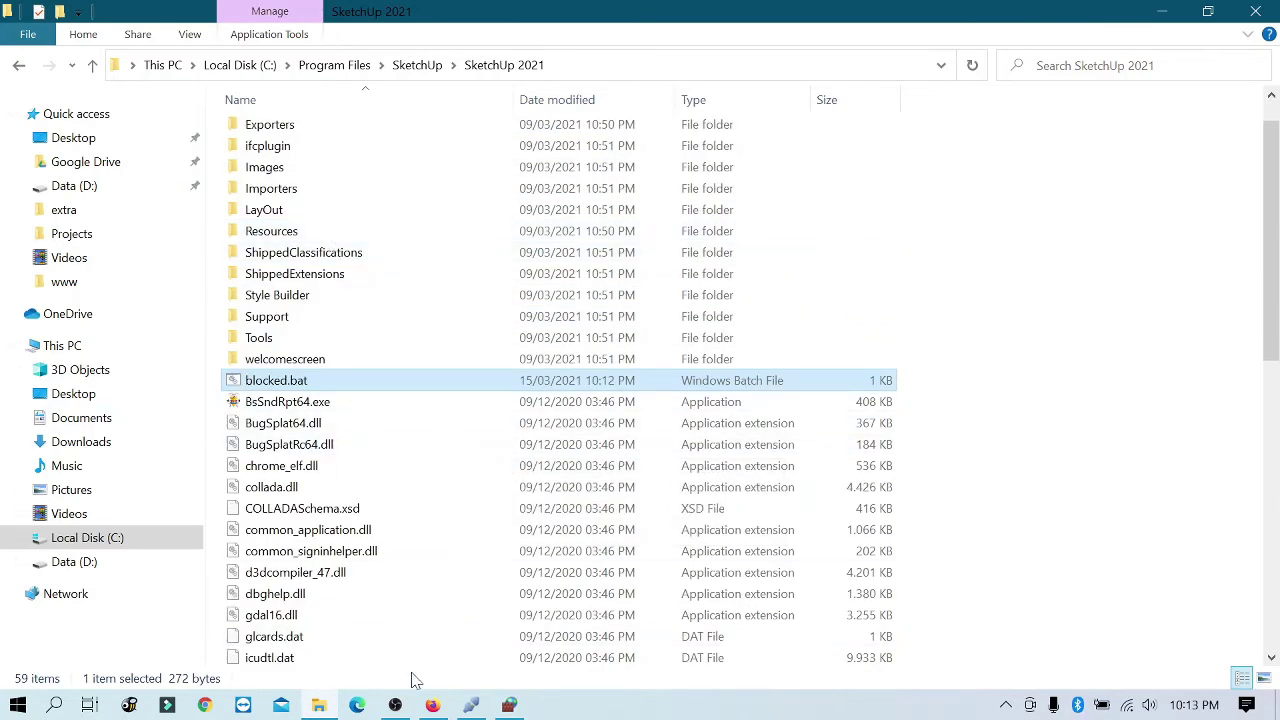
# Step: Switch to Windows Defender Firewall and check the outbound and inbound rules for existing SketchUp block rules
pyautogui.click(509, 705)
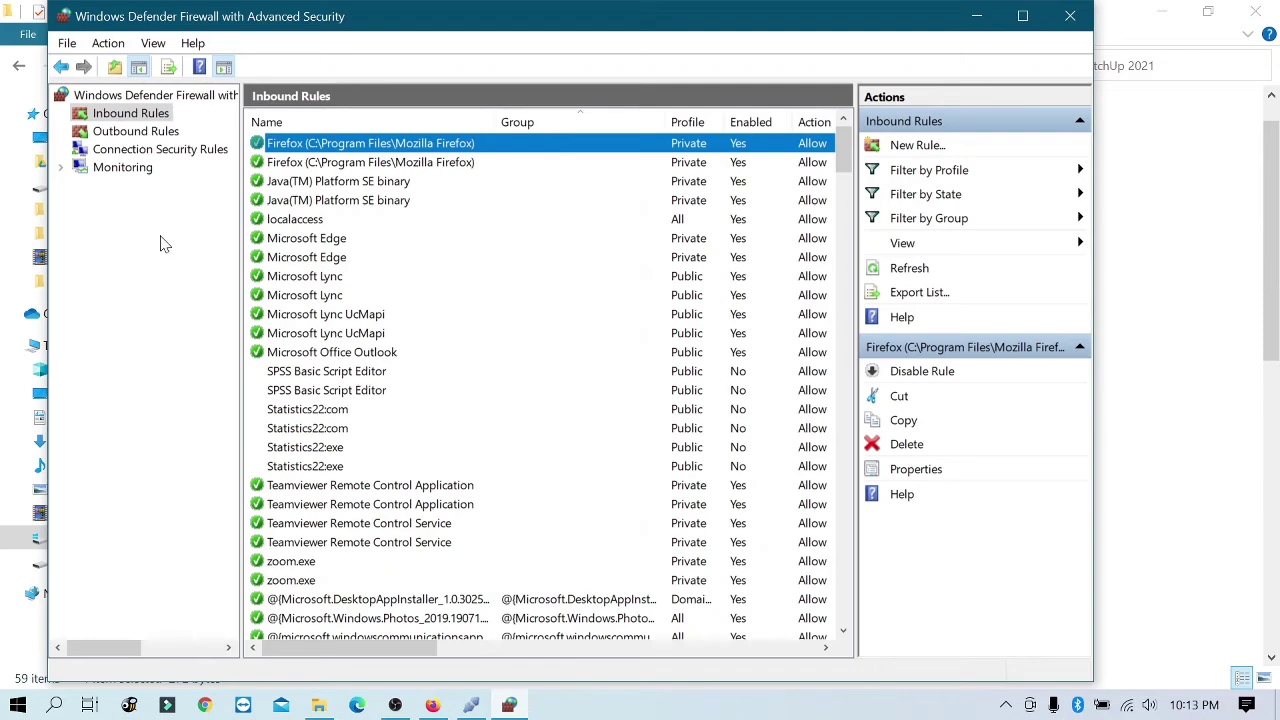
pyautogui.click(160, 131)
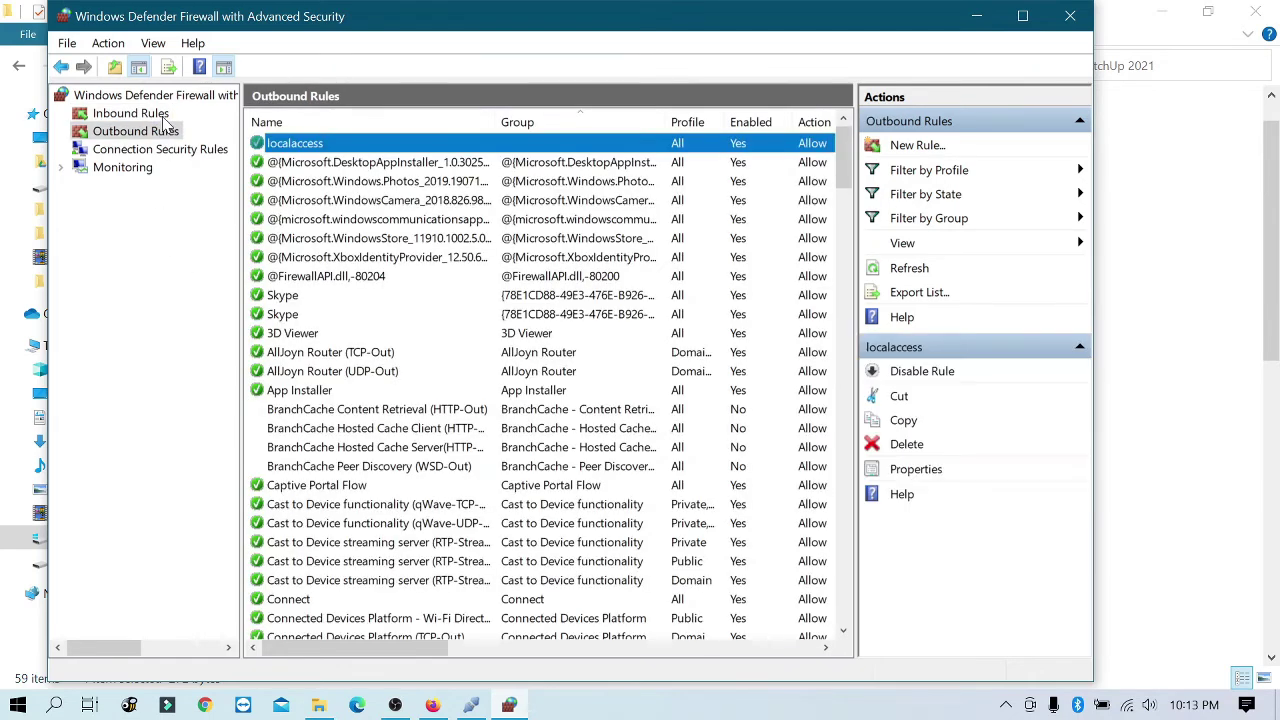
pyautogui.click(164, 116)
pyautogui.click(165, 136)
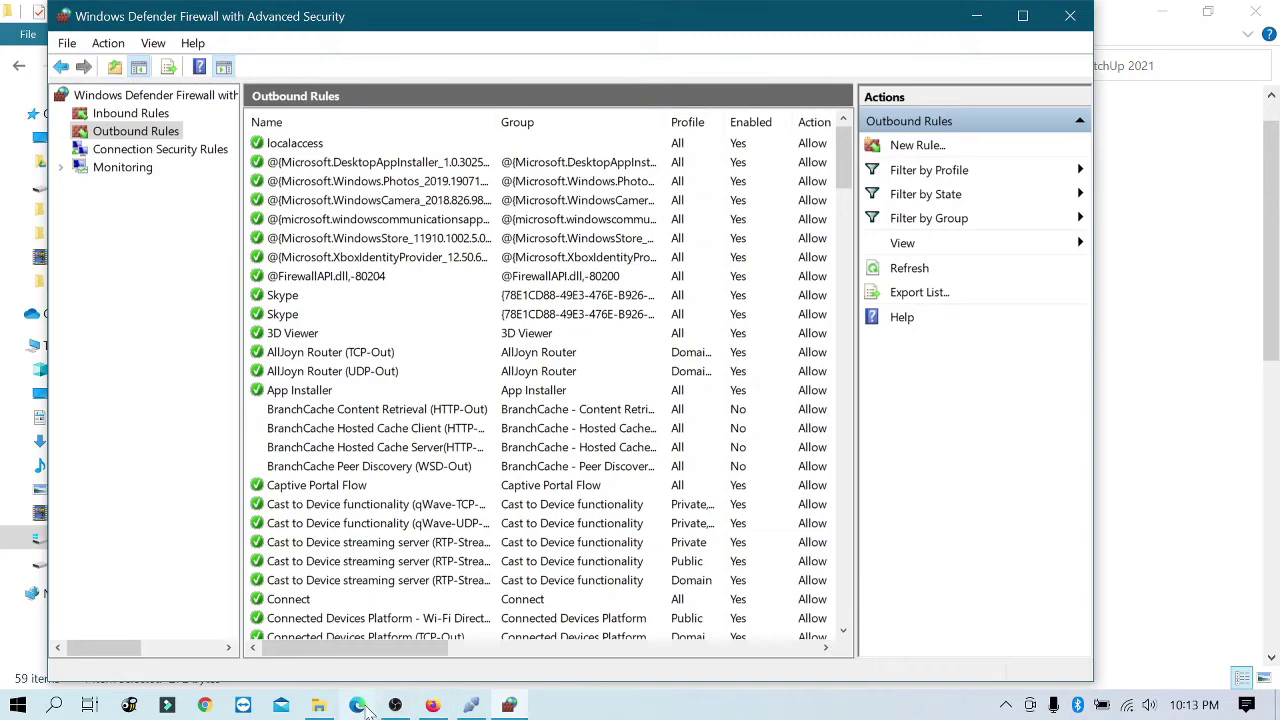
# Step: Switch back to File Explorer and restore the SketchUp 2021 folder to a smaller window in front of the firewall window
pyautogui.click(319, 705)
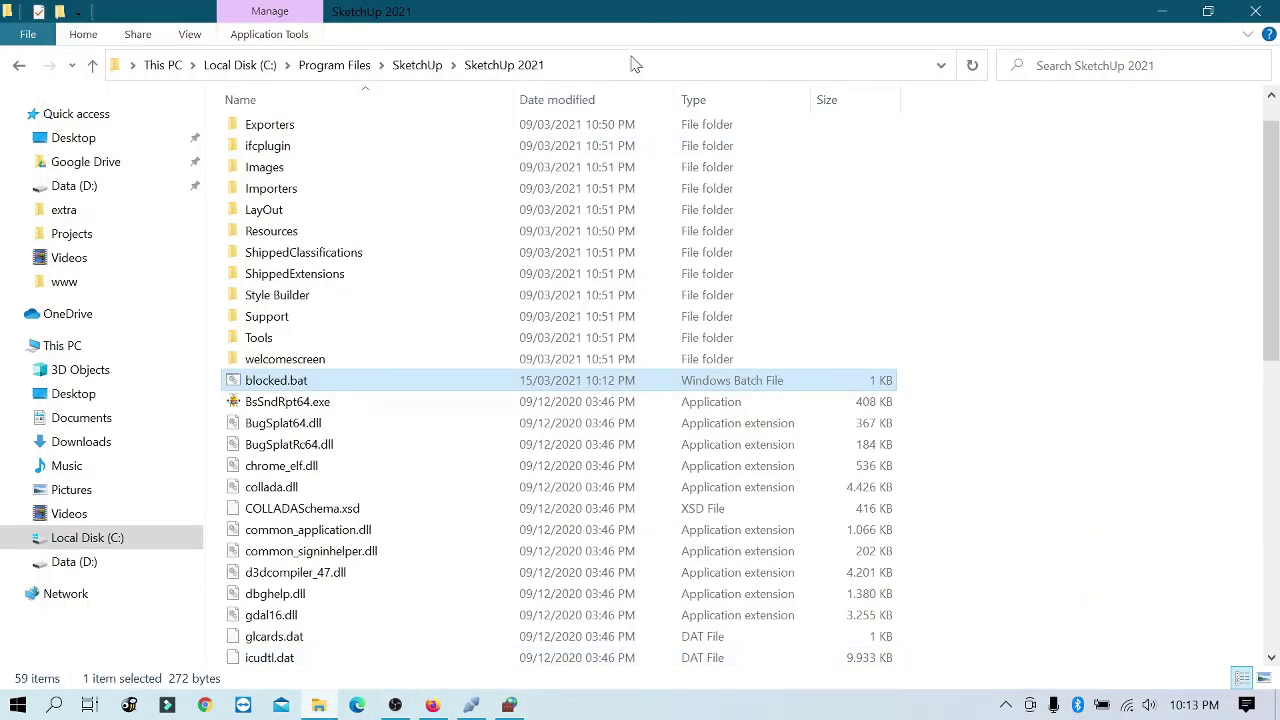
pyautogui.doubleClick(657, 12)
pyautogui.moveTo(512, 103); pyautogui.dragTo(678, 236)
# Step: Run blocked.bat in the SketchUp 2021 folder as administrator and dismiss the console's closing pause
pyautogui.scroll(-5, 694, 446)
pyautogui.scroll(1, 694, 446)
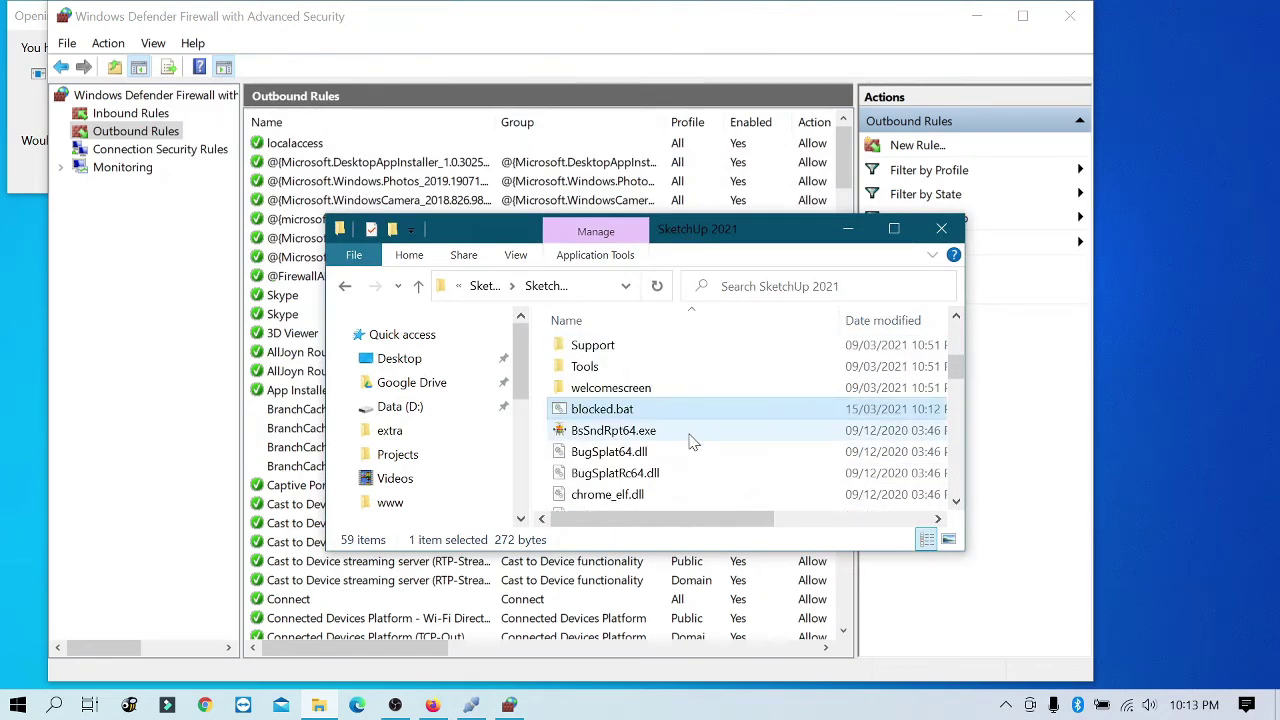
pyautogui.rightClick(598, 418)
pyautogui.click(714, 289)
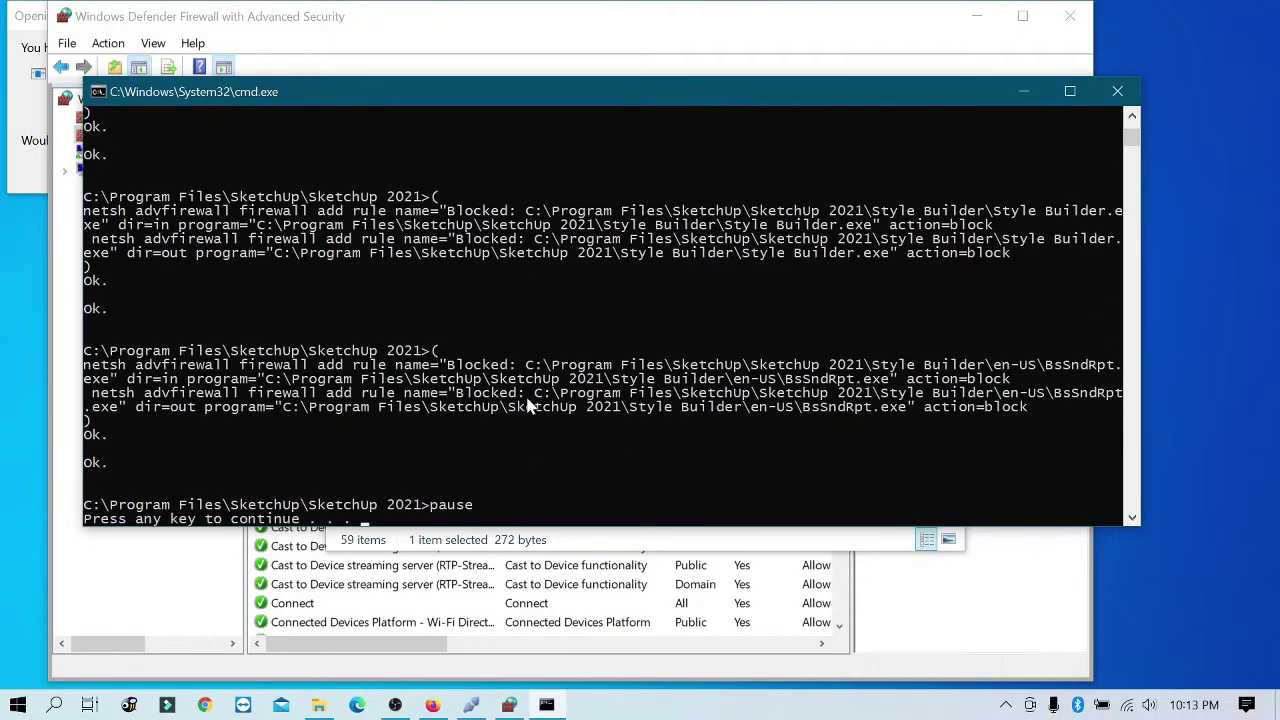
pyautogui.click(362, 507)
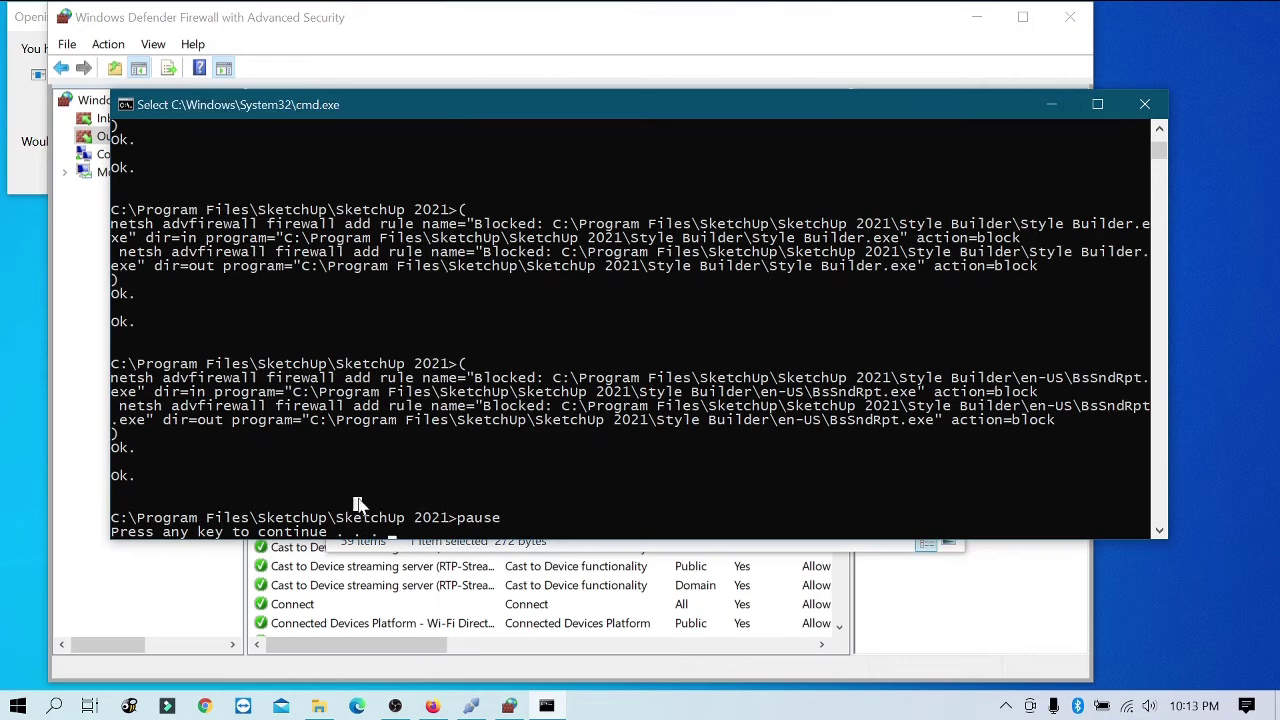
pyautogui.press('space')
pyautogui.press('space')
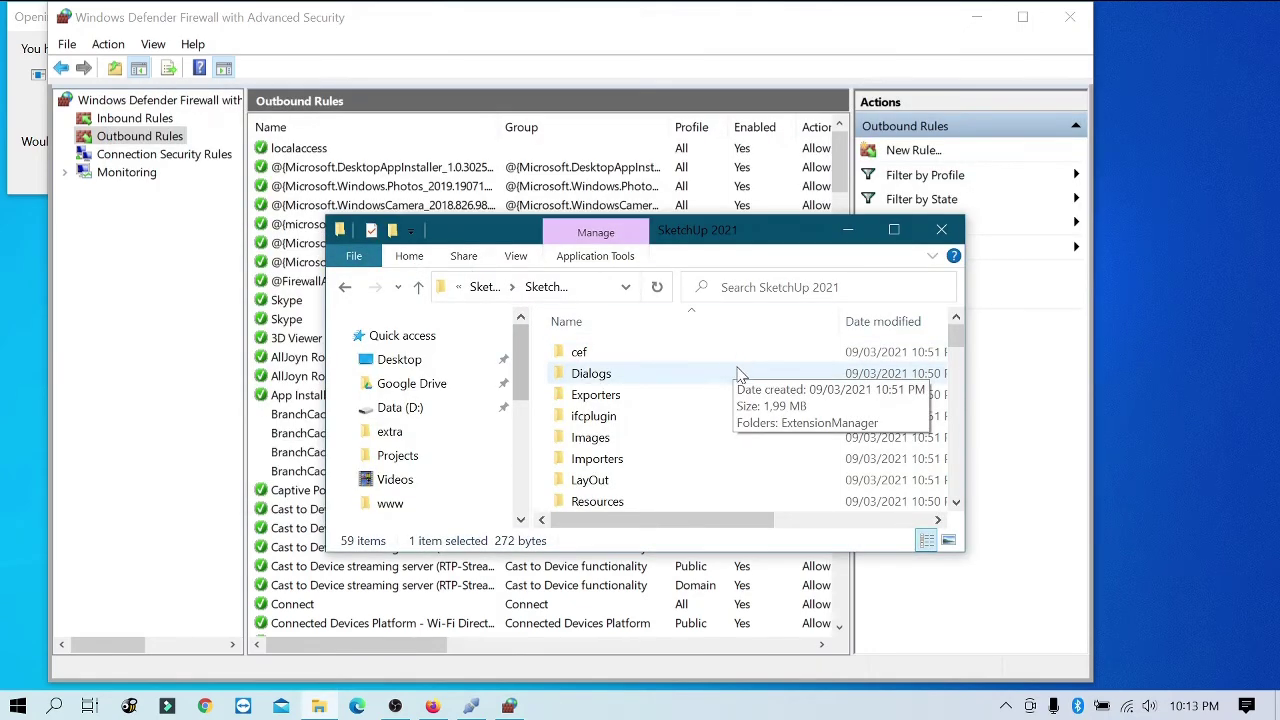
# Step: In Windows Defender Firewall, examine the inbound and outbound rules for SketchUp block entries, widening the outbound Name column to read the program paths
pyautogui.click(95, 118)
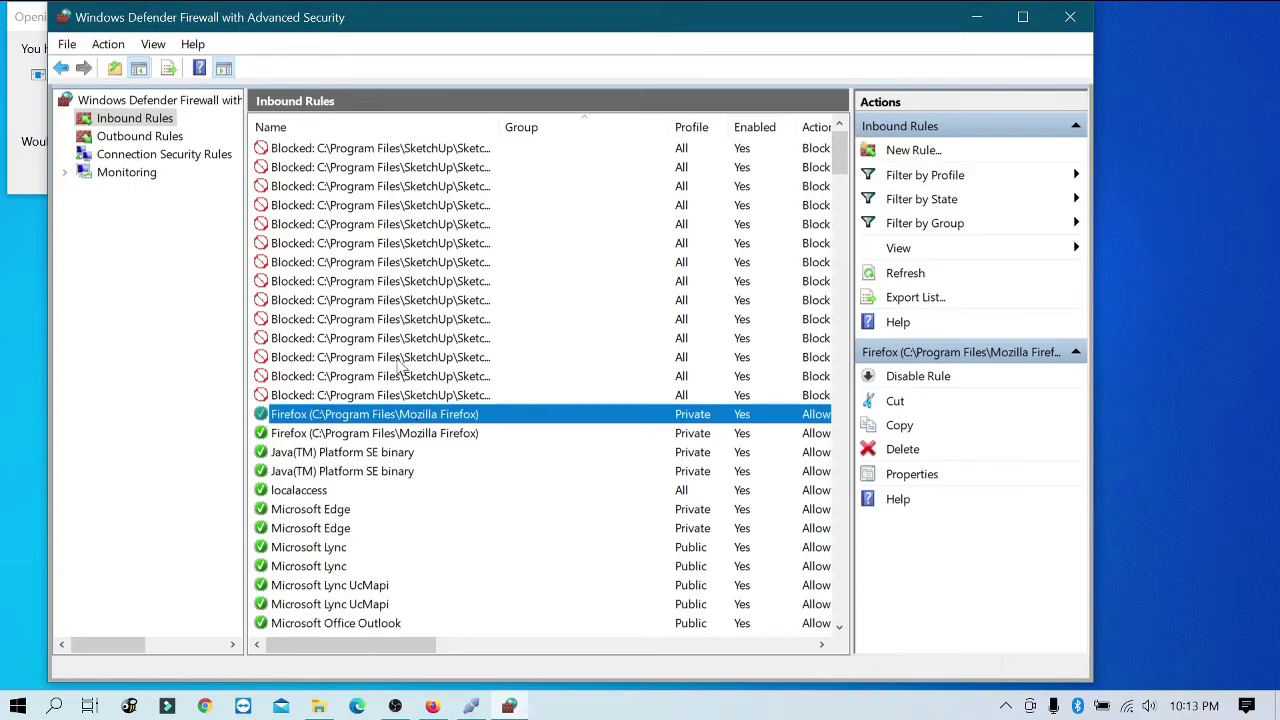
pyautogui.click(139, 137)
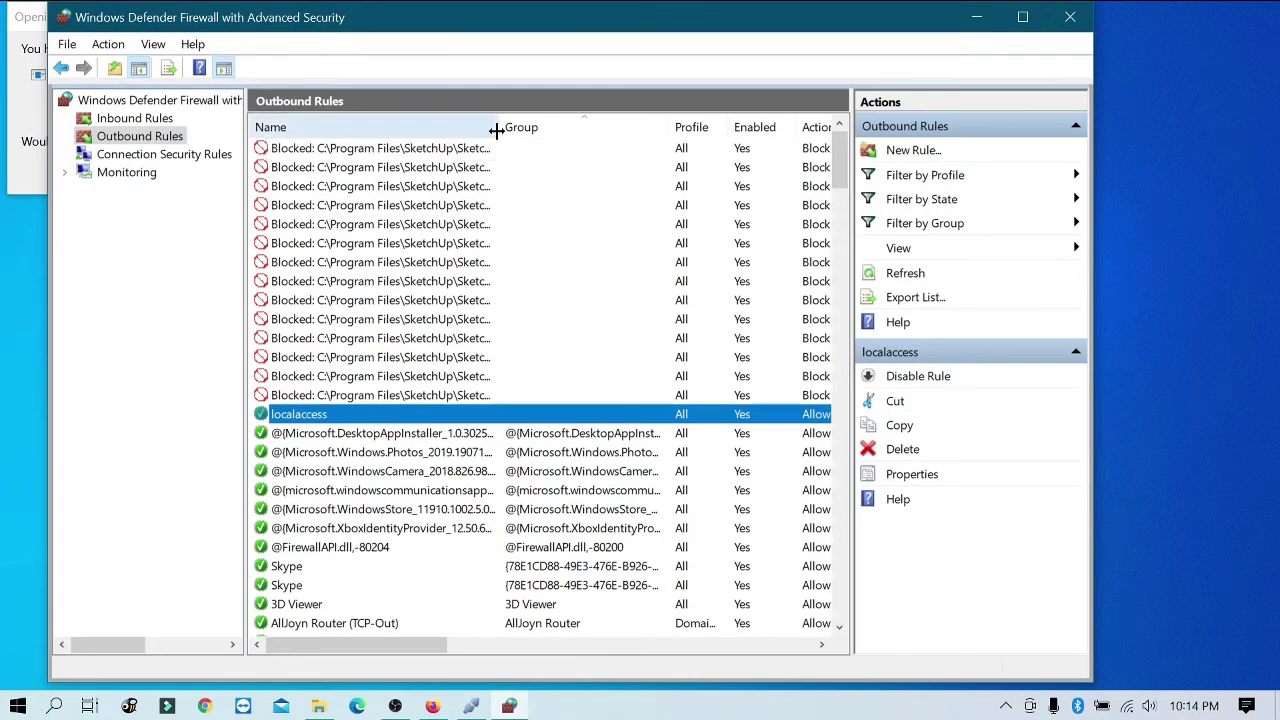
pyautogui.moveTo(502, 127); pyautogui.dragTo(688, 129)
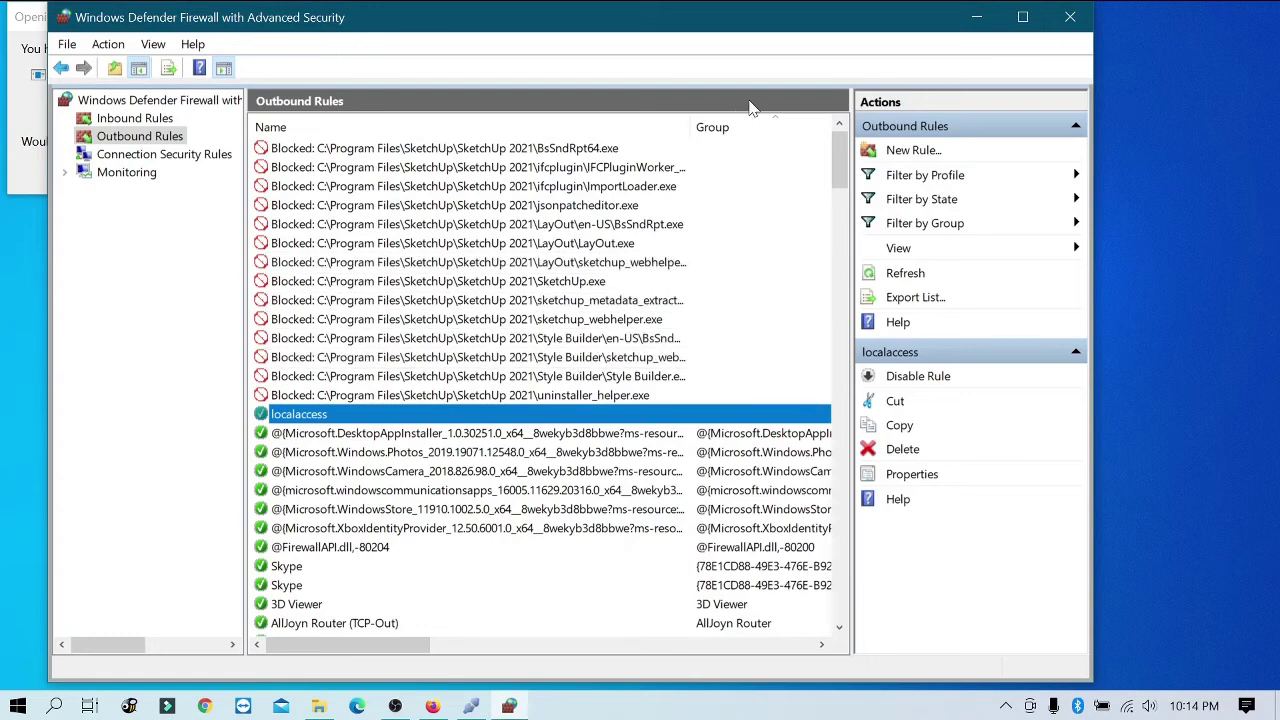
pyautogui.click(135, 119)
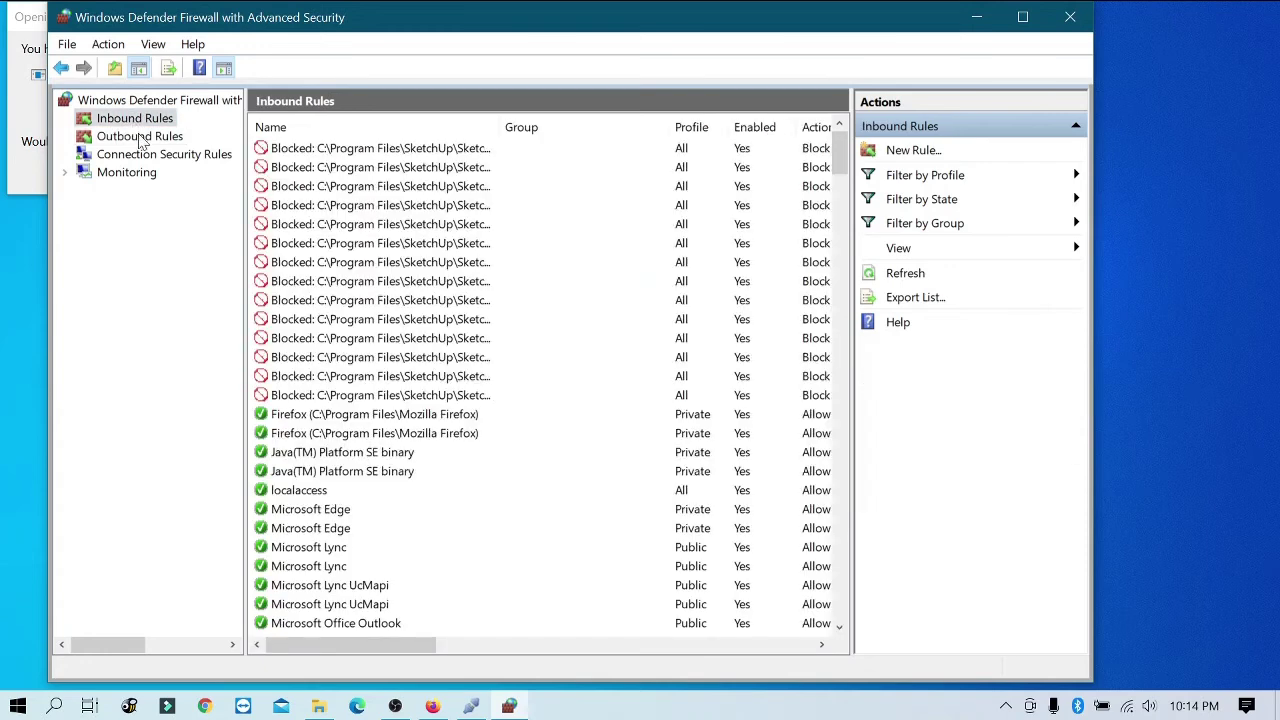
# Step: Delete all the blocked SketchUp rules from the firewall's inbound rules and accept the deletion
pyautogui.click(140, 138)
pyautogui.click(140, 119)
pyautogui.click(305, 398)
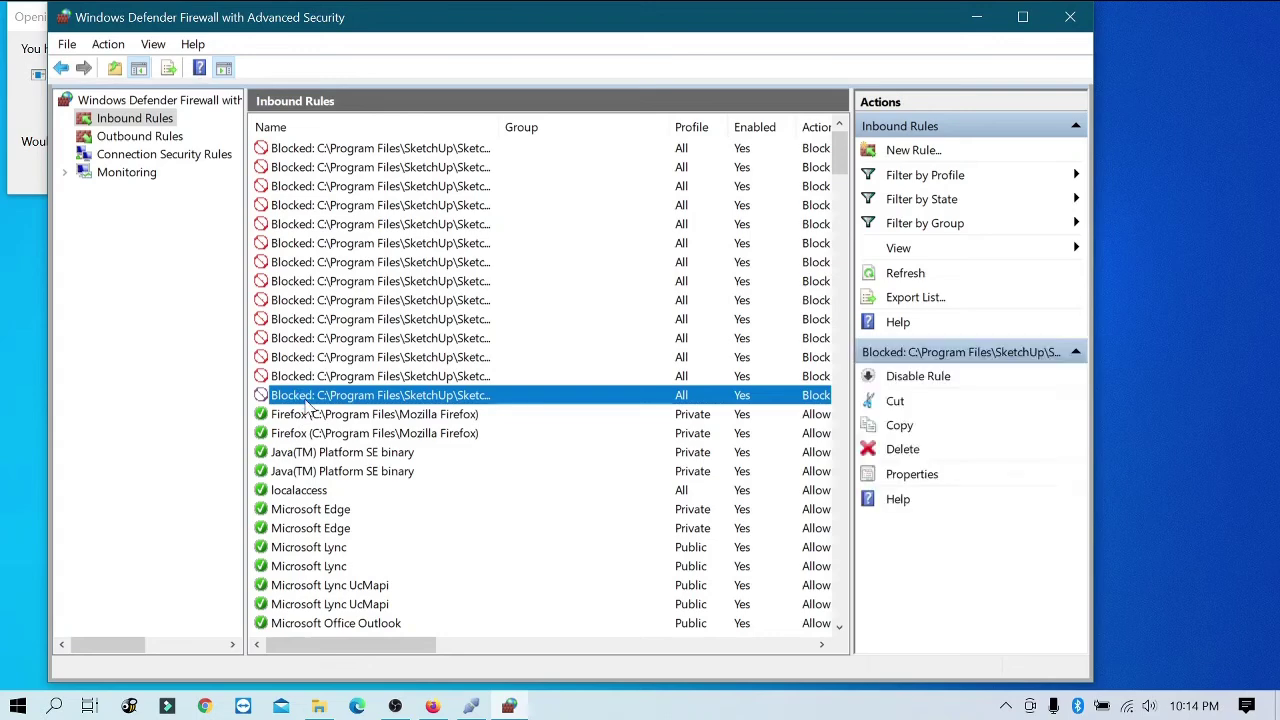
pyautogui.keyDown('shift'); pyautogui.click(305, 148); pyautogui.keyUp('shift')
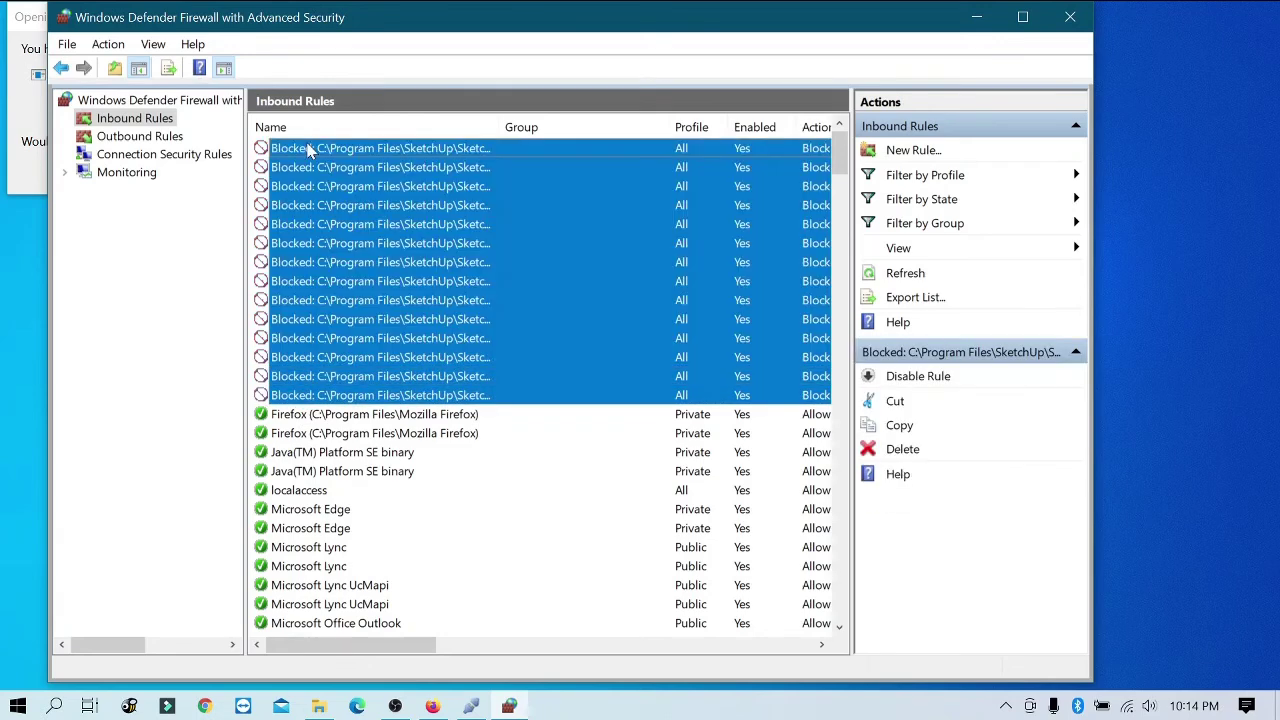
pyautogui.click(897, 450)
pyautogui.click(675, 490)
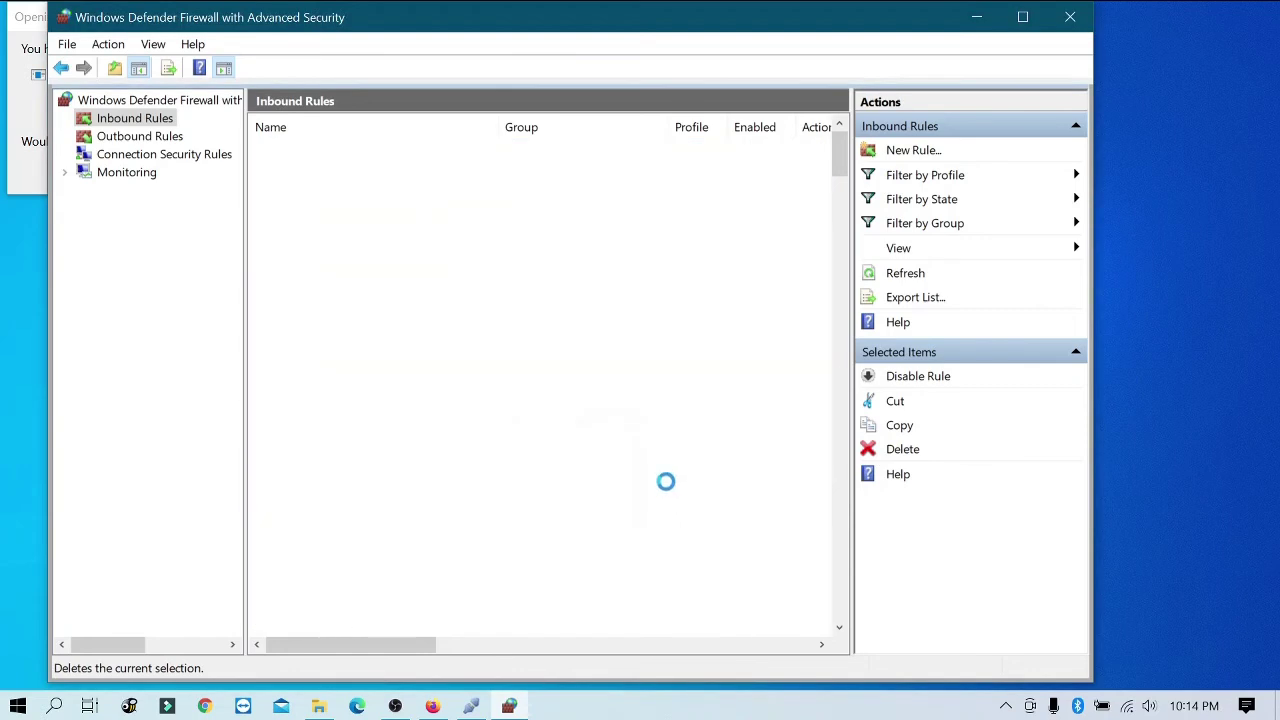
# Step: Delete all the blocked SketchUp 2021 rules, from BsSndRpt64.exe through uninstaller_helper.exe, from the outbound rules and accept the deletion
pyautogui.click(140, 136)
pyautogui.click(405, 417)
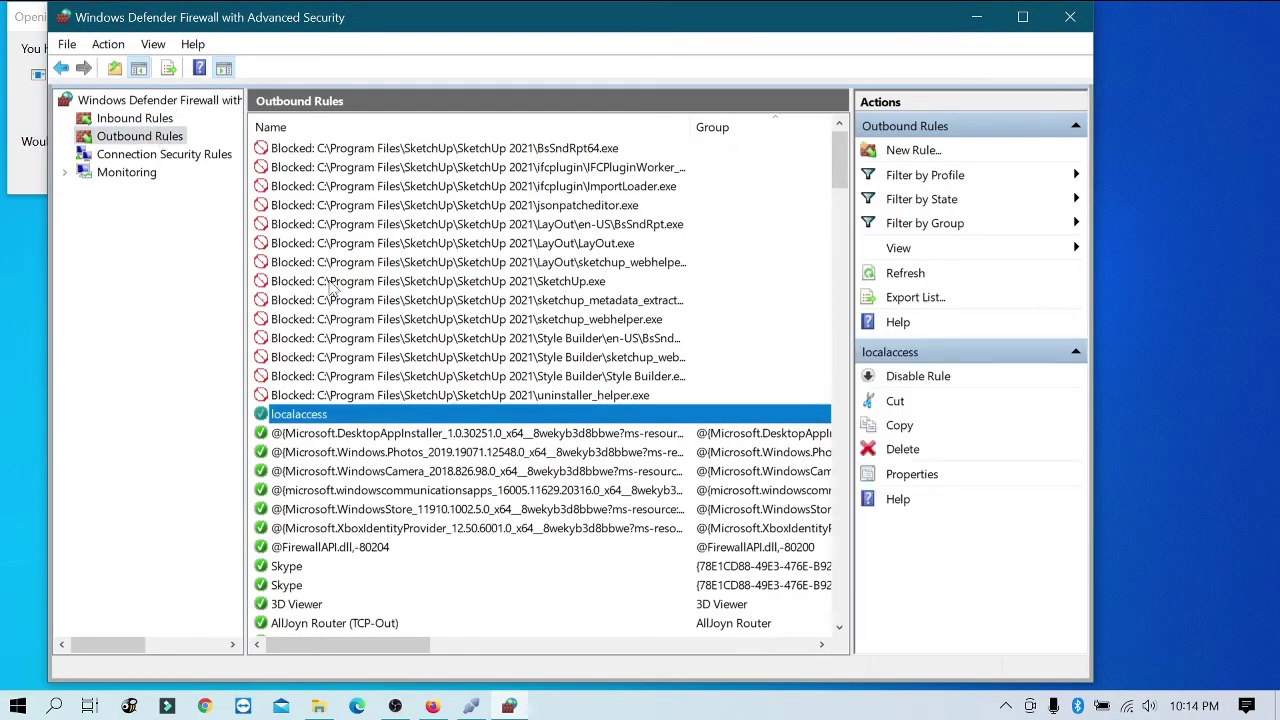
pyautogui.click(404, 398)
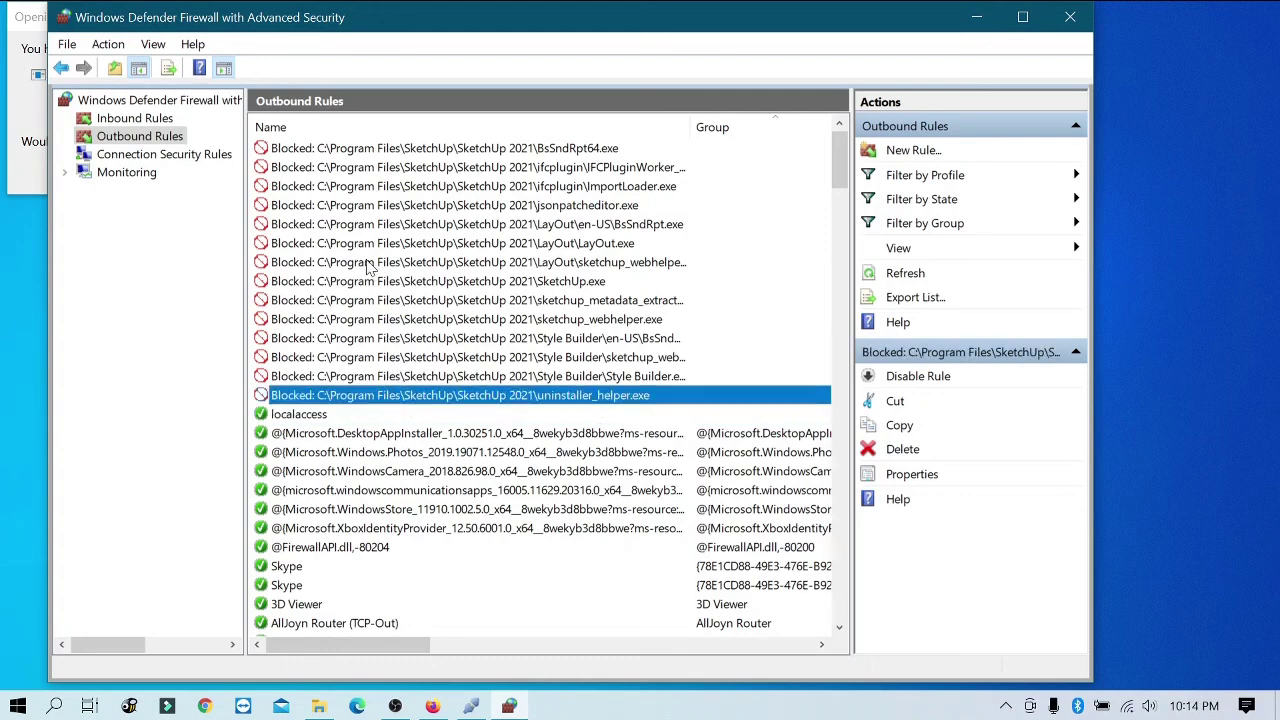
pyautogui.keyDown('shift'); pyautogui.click(391, 151); pyautogui.keyUp('shift')
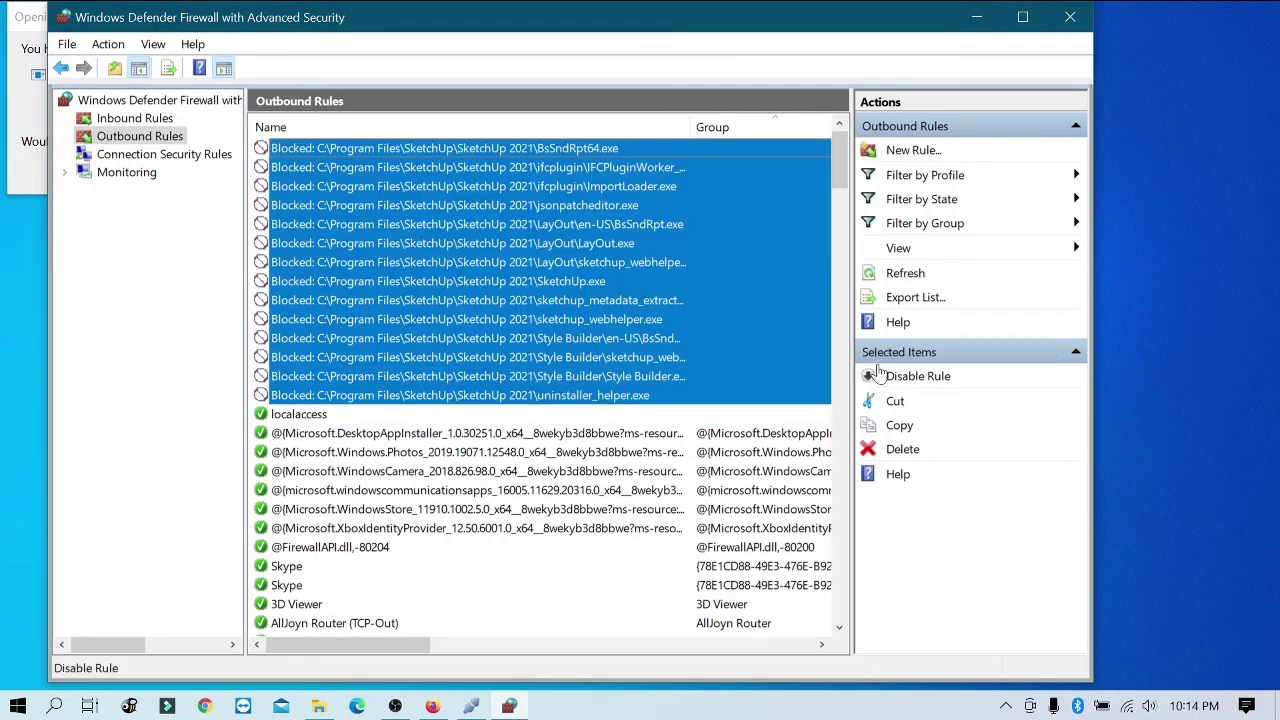
pyautogui.click(895, 451)
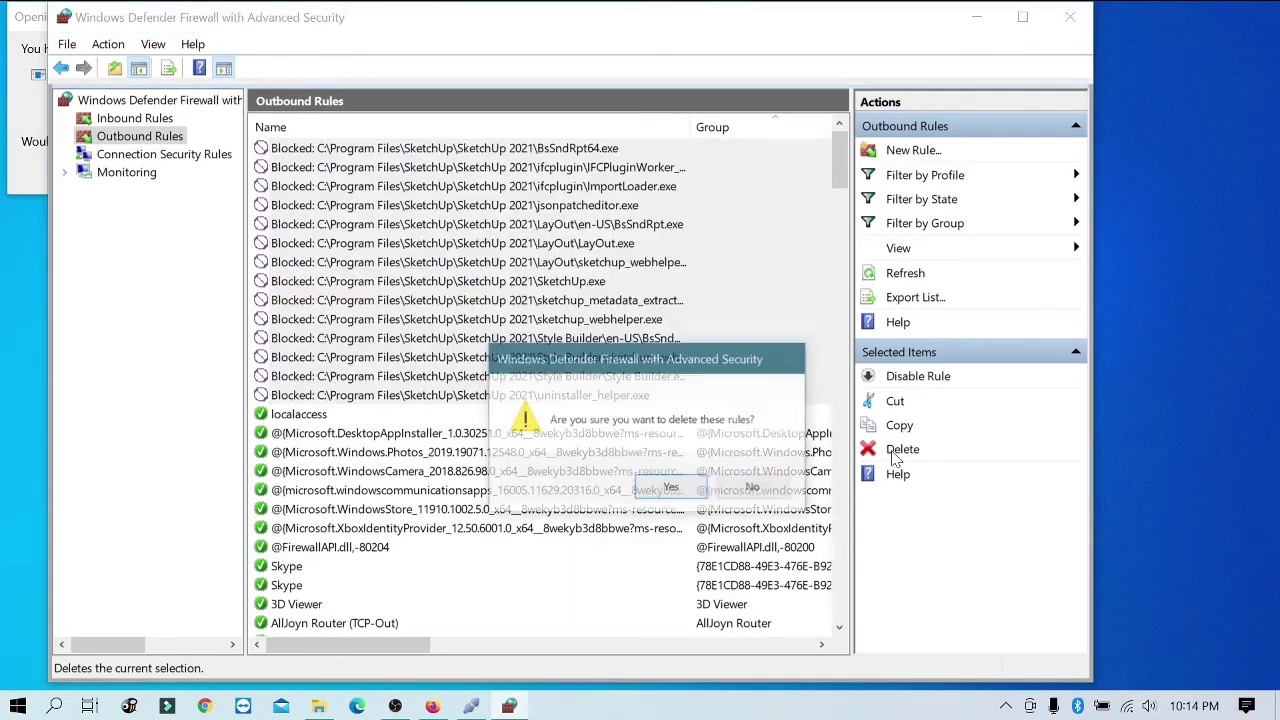
pyautogui.click(672, 487)
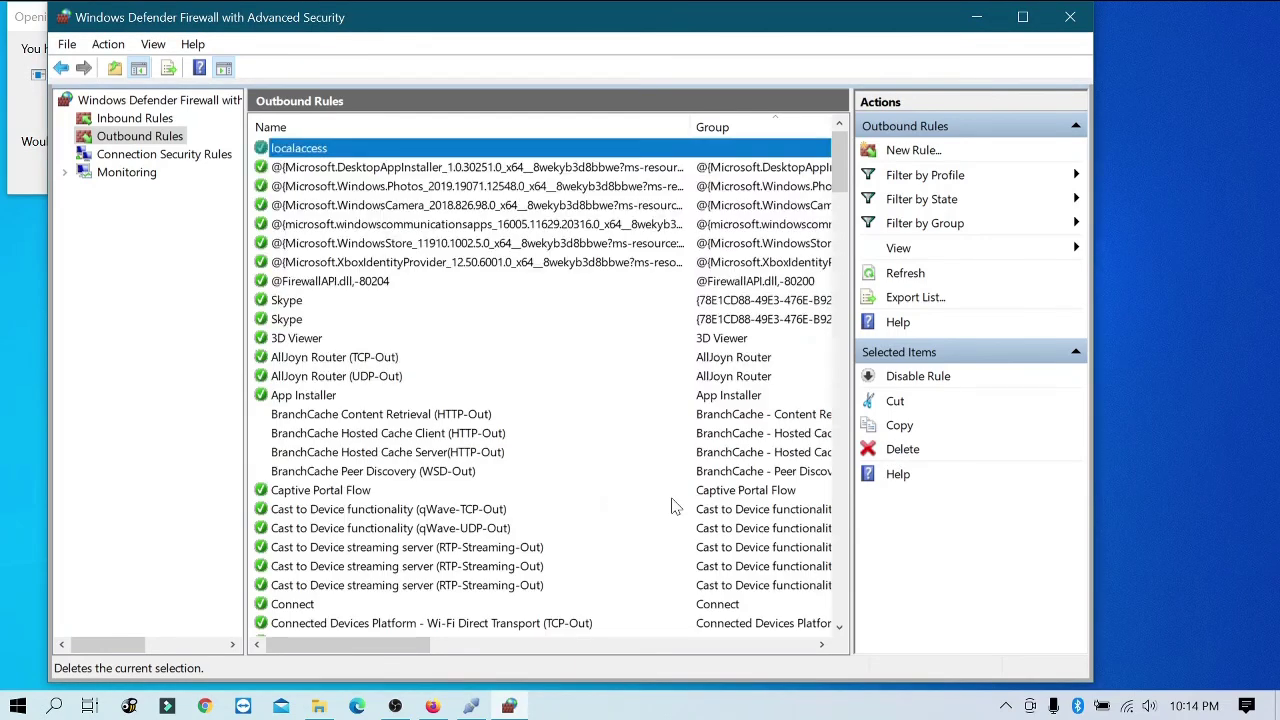